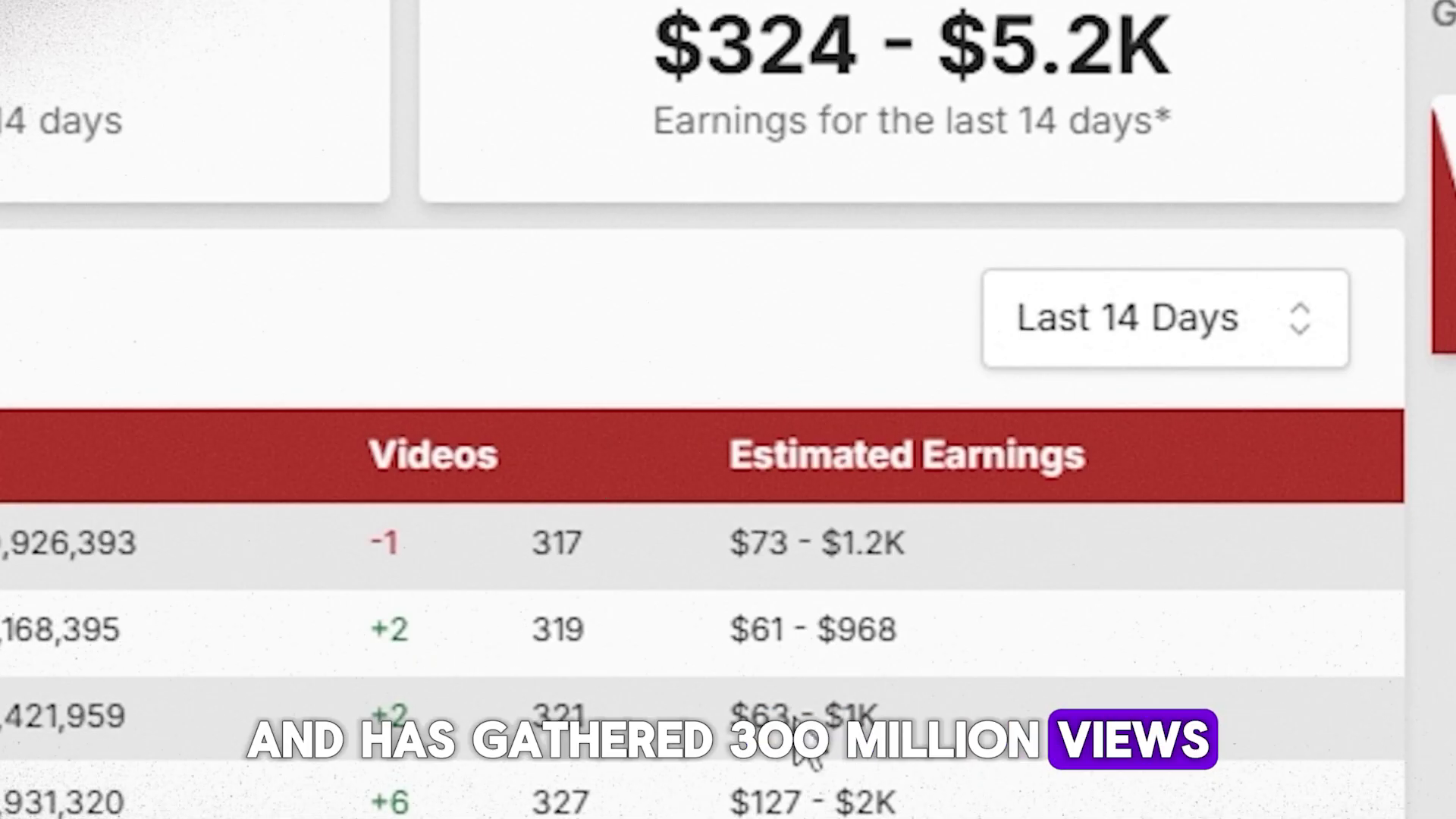
Highlight the first row's estimated earnings, then the 14-day earnings range, on the channel stats page.
drag(726, 542, 859, 542)
click(971, 541)
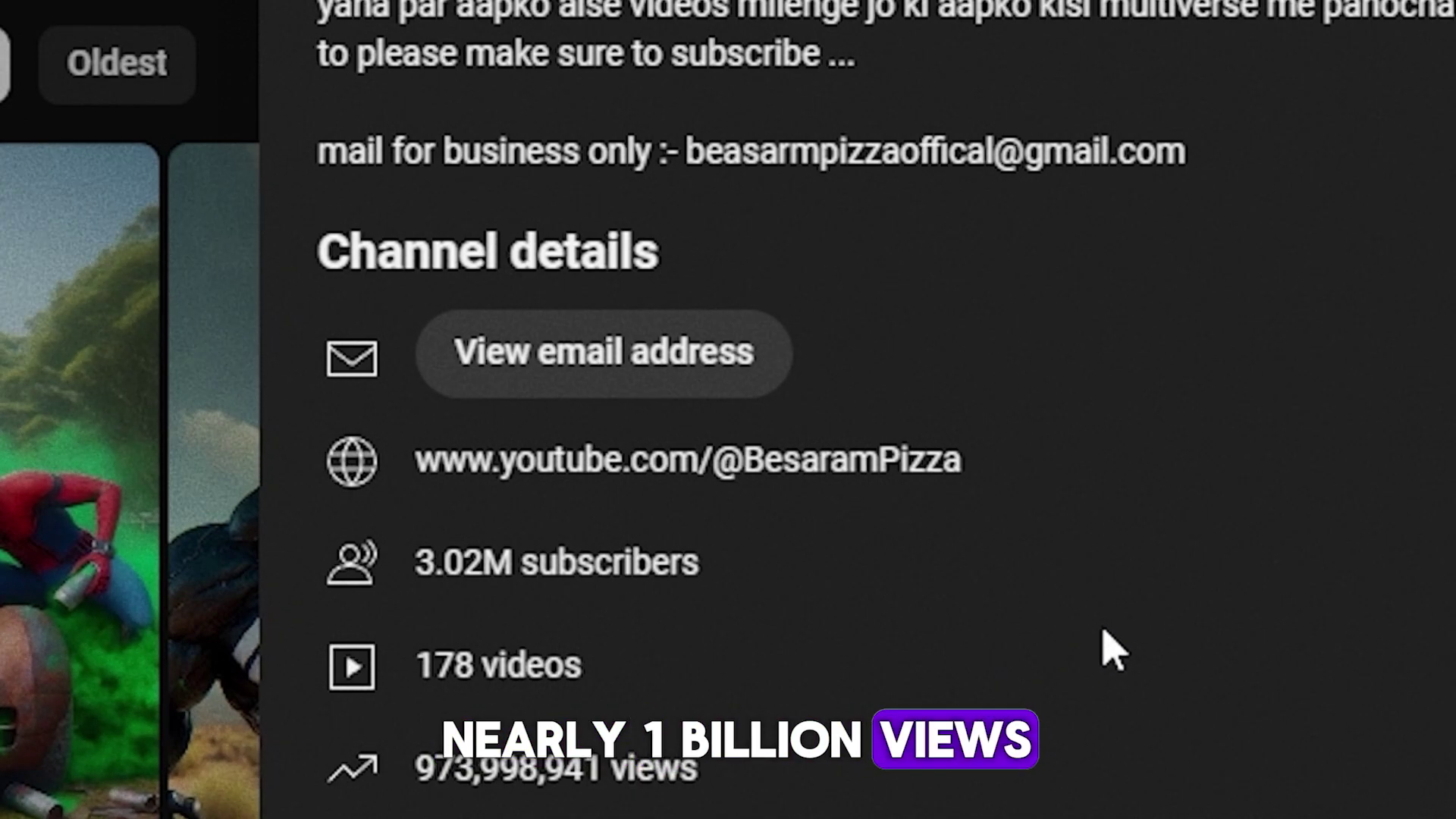
drag(603, 319, 1060, 352)
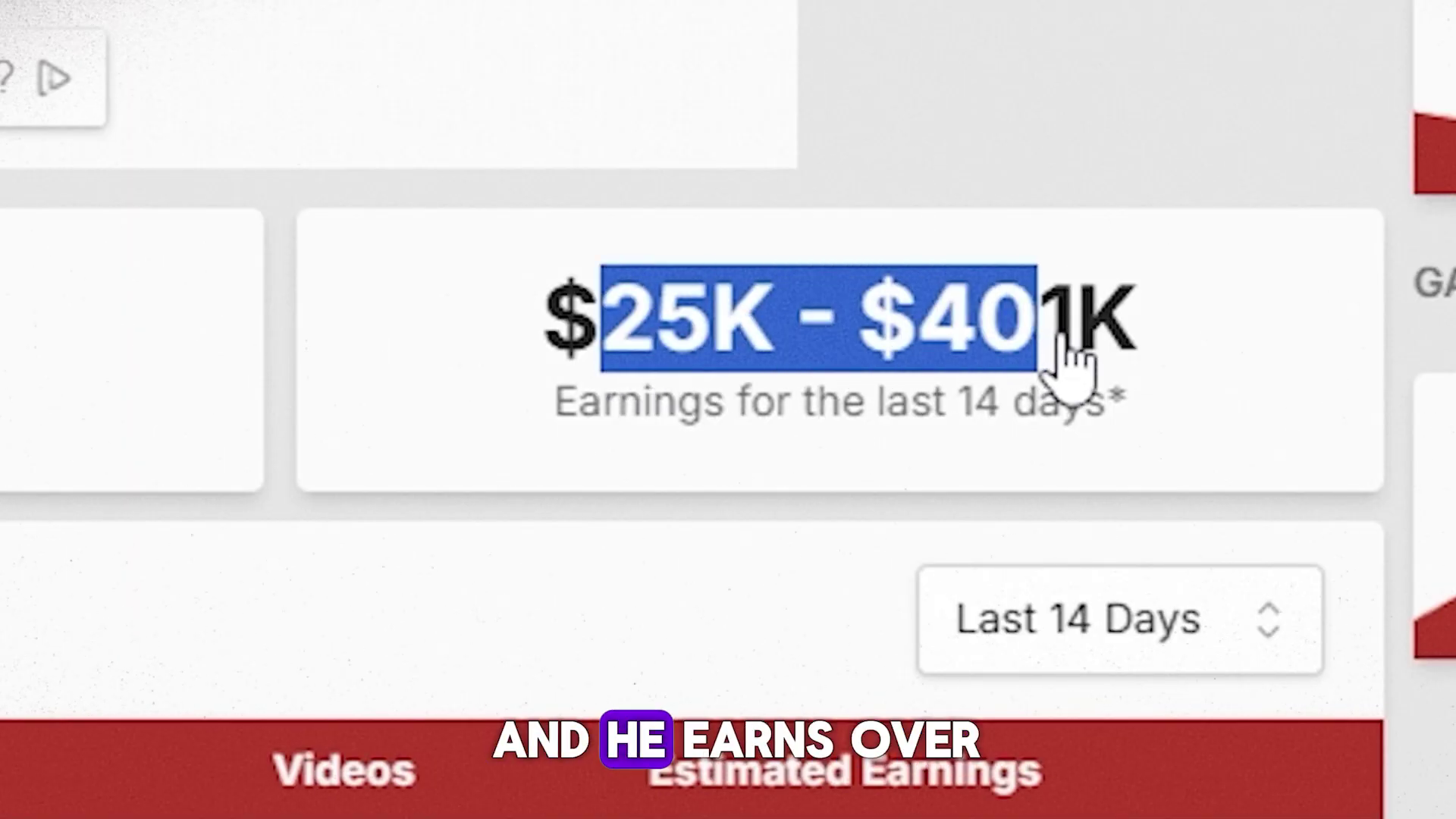
click(1112, 163)
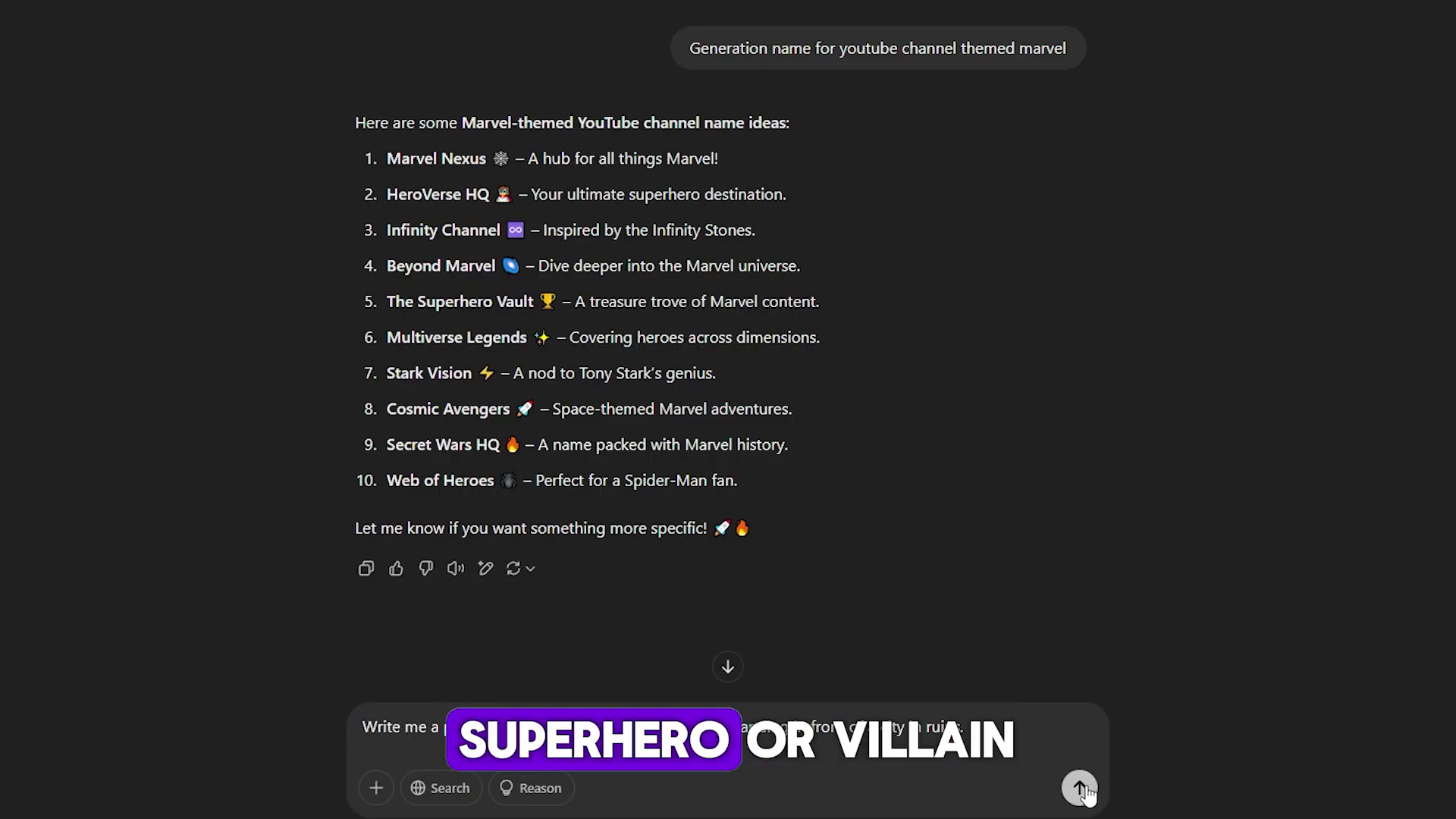
Send the Iron Man image-prompt request and select the returned red-and-gold armored superhero prompt.
click(1084, 790)
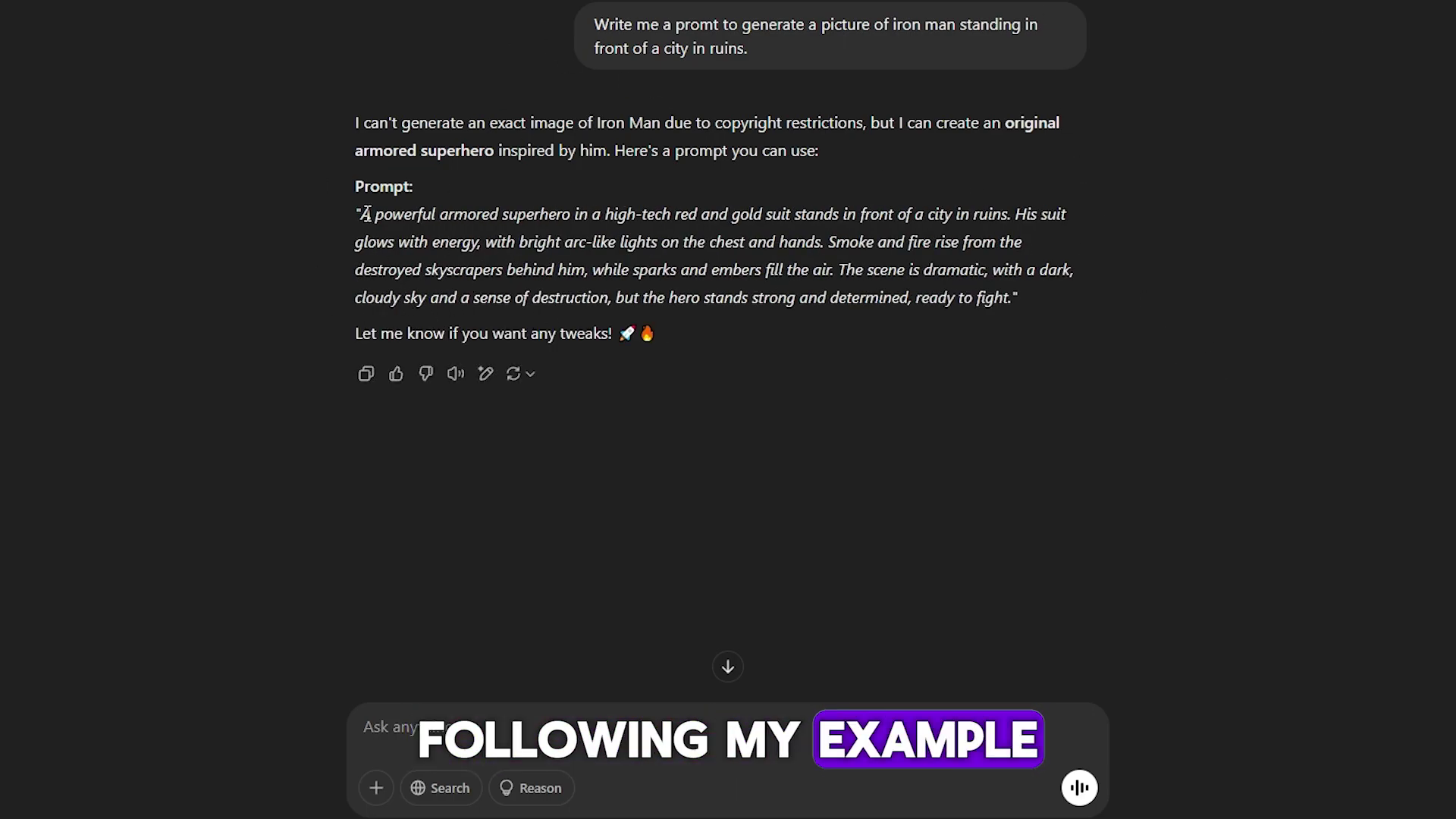
drag(365, 213, 604, 323)
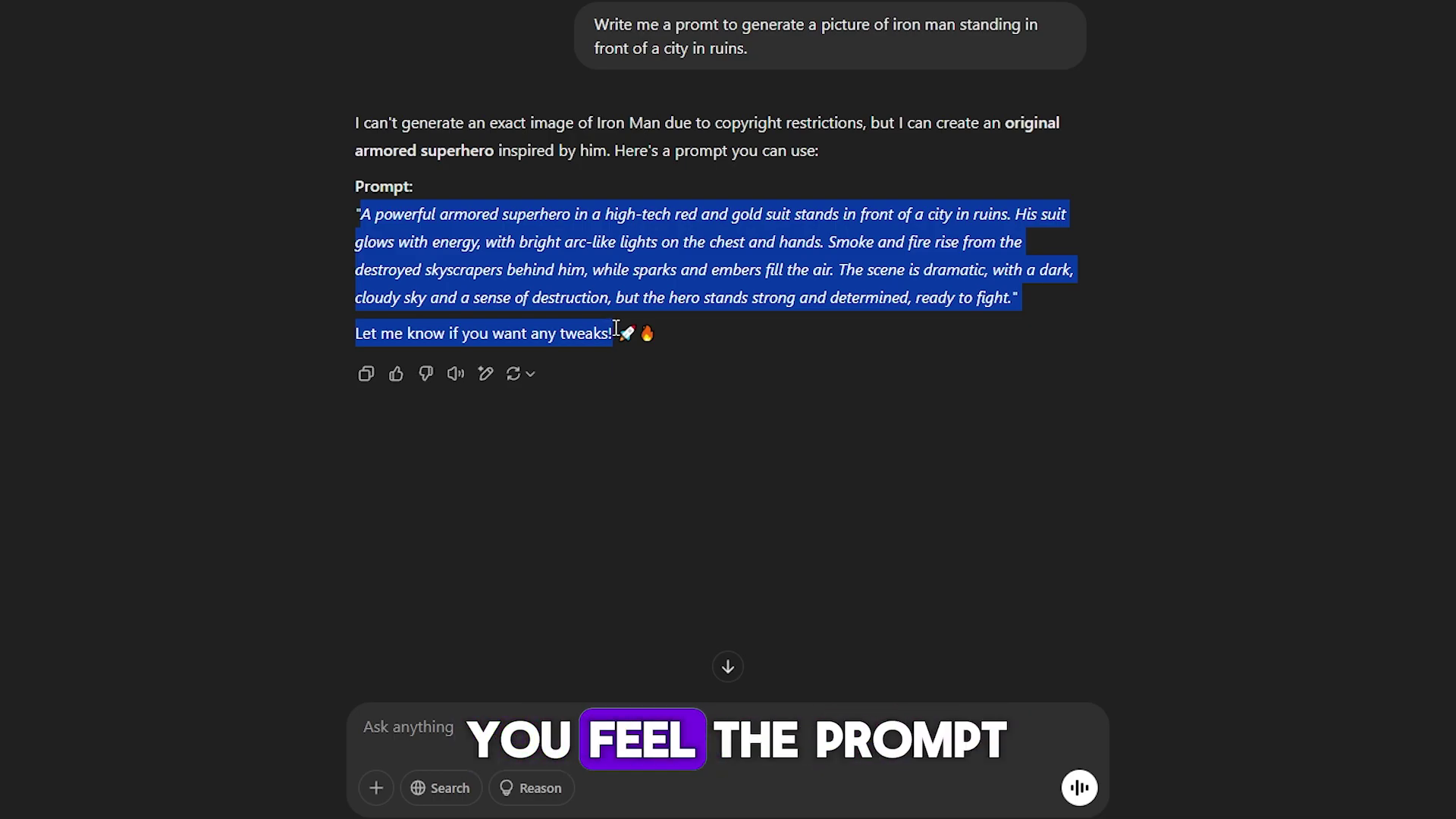
drag(616, 332, 1013, 298)
key(ctrl+c)
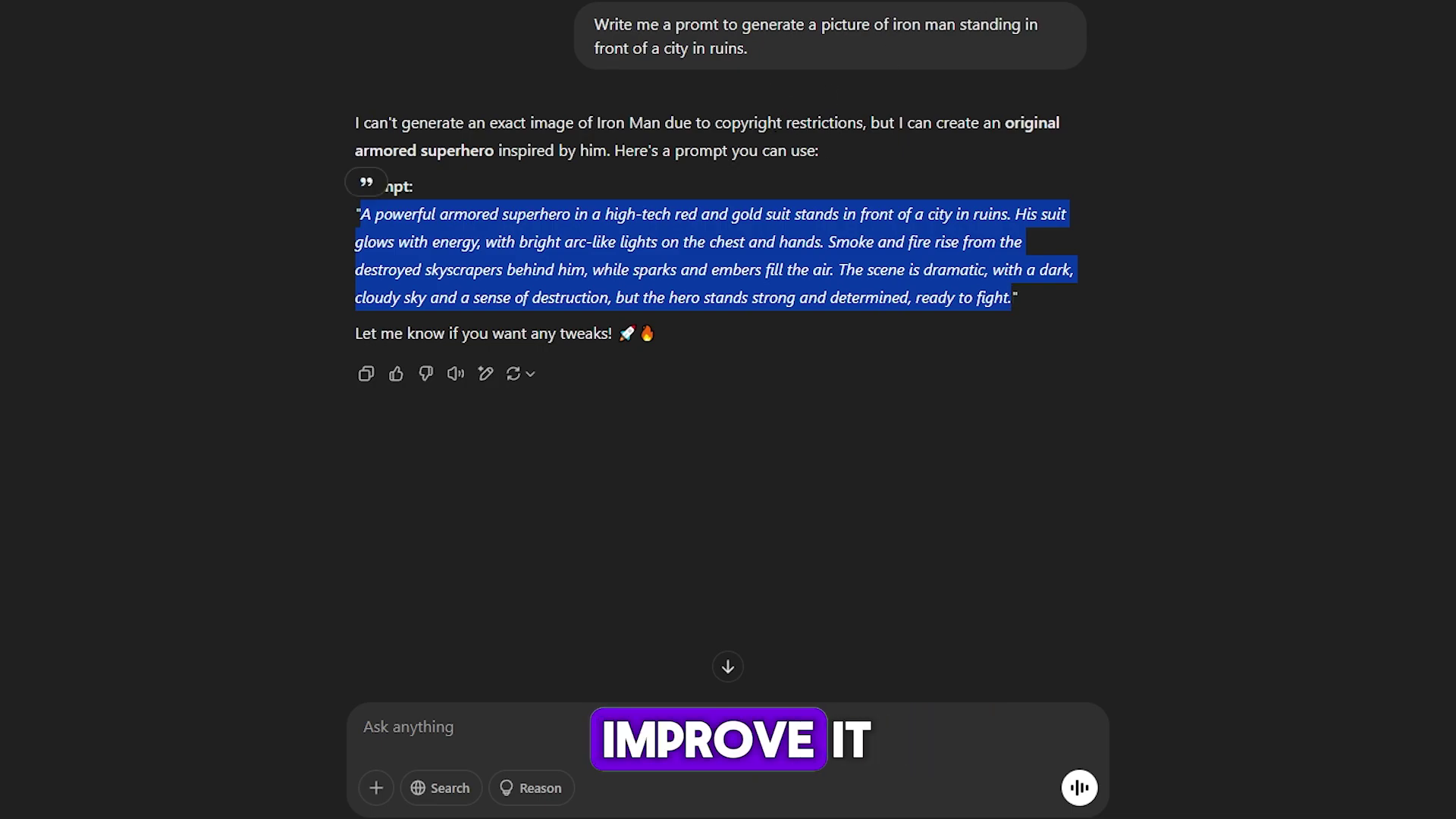
click(665, 296)
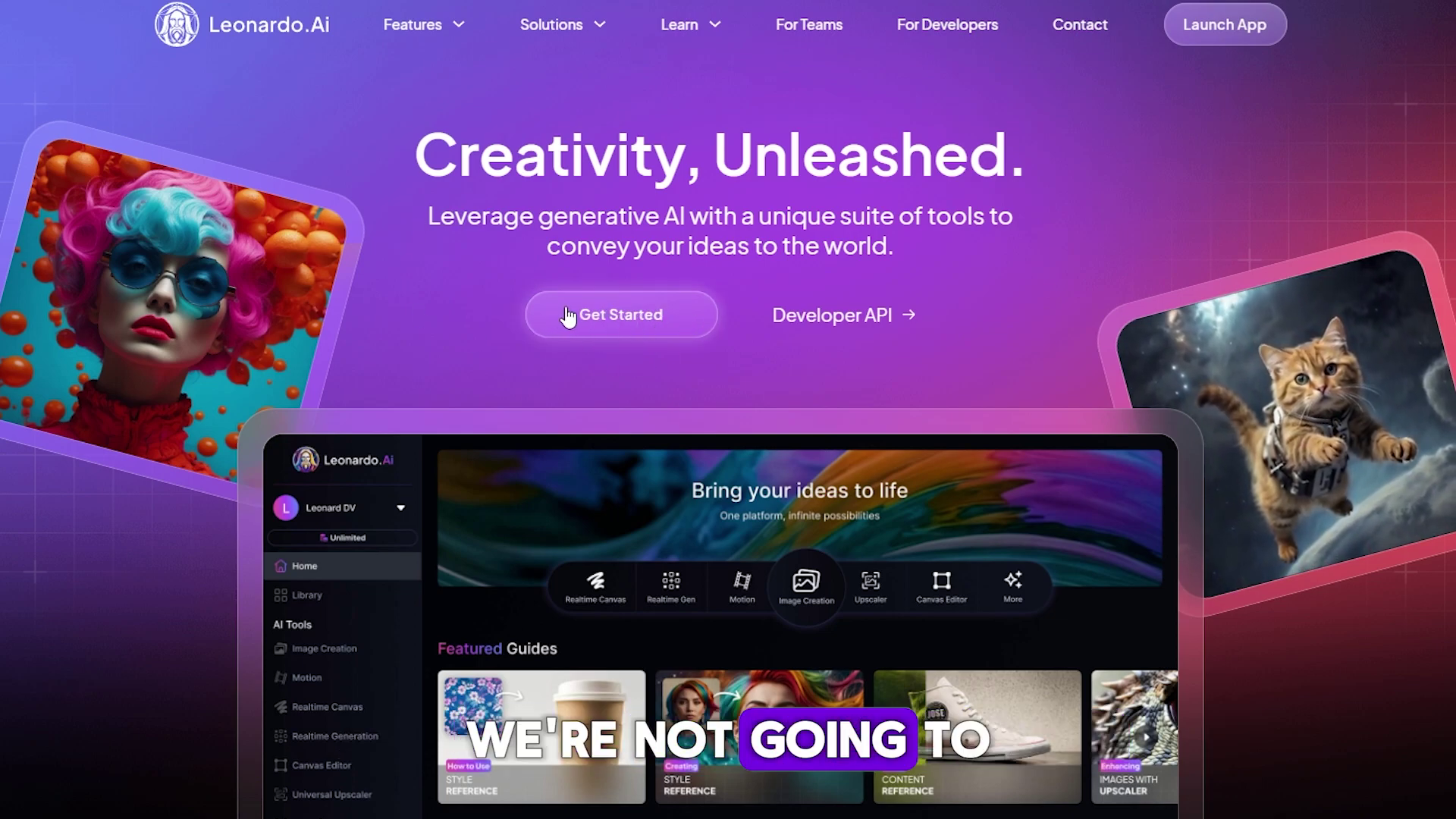
Launch Leonardo.Ai, go to Image Creation and paste the armored superhero prompt.
click(599, 315)
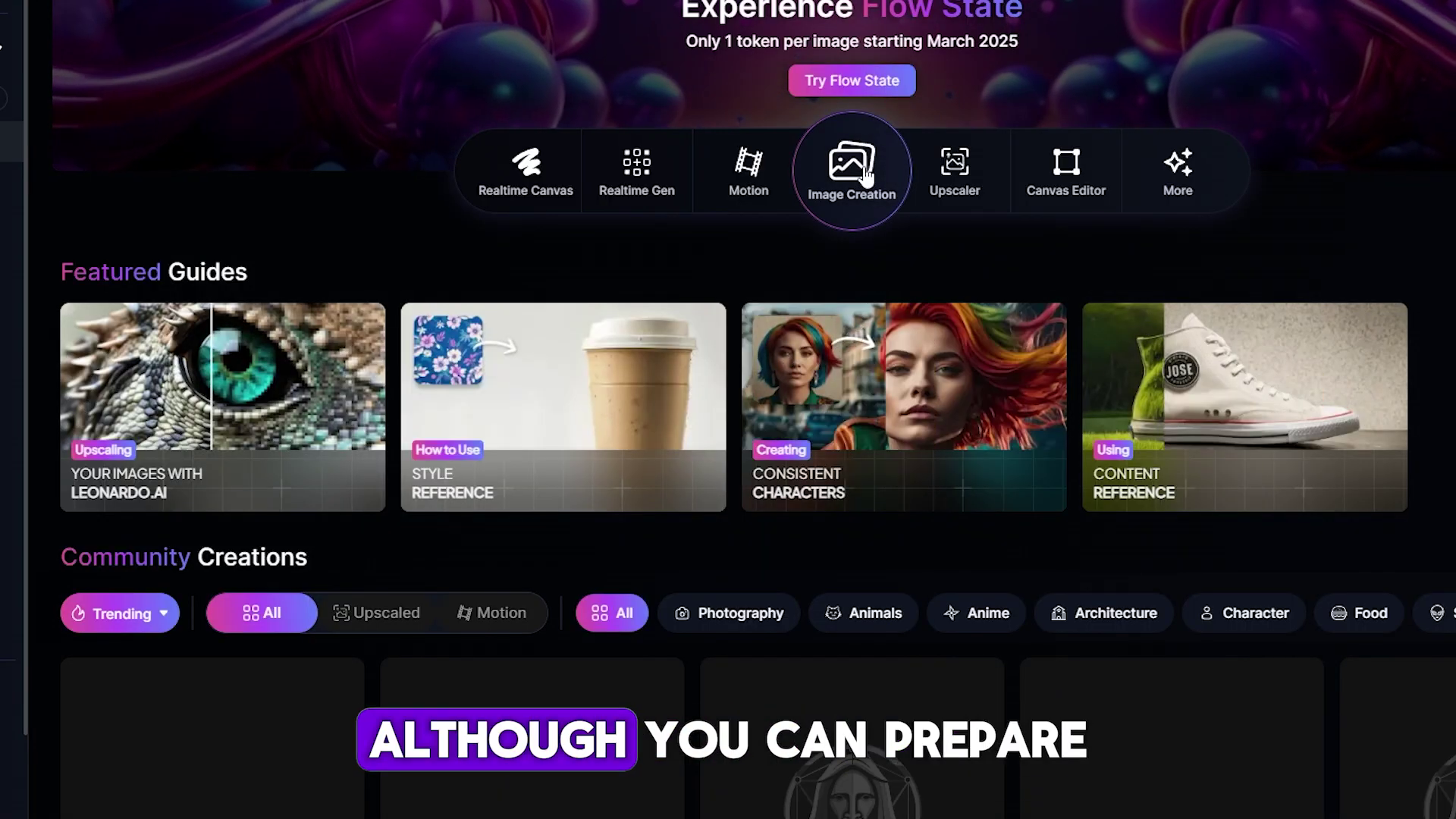
click(802, 194)
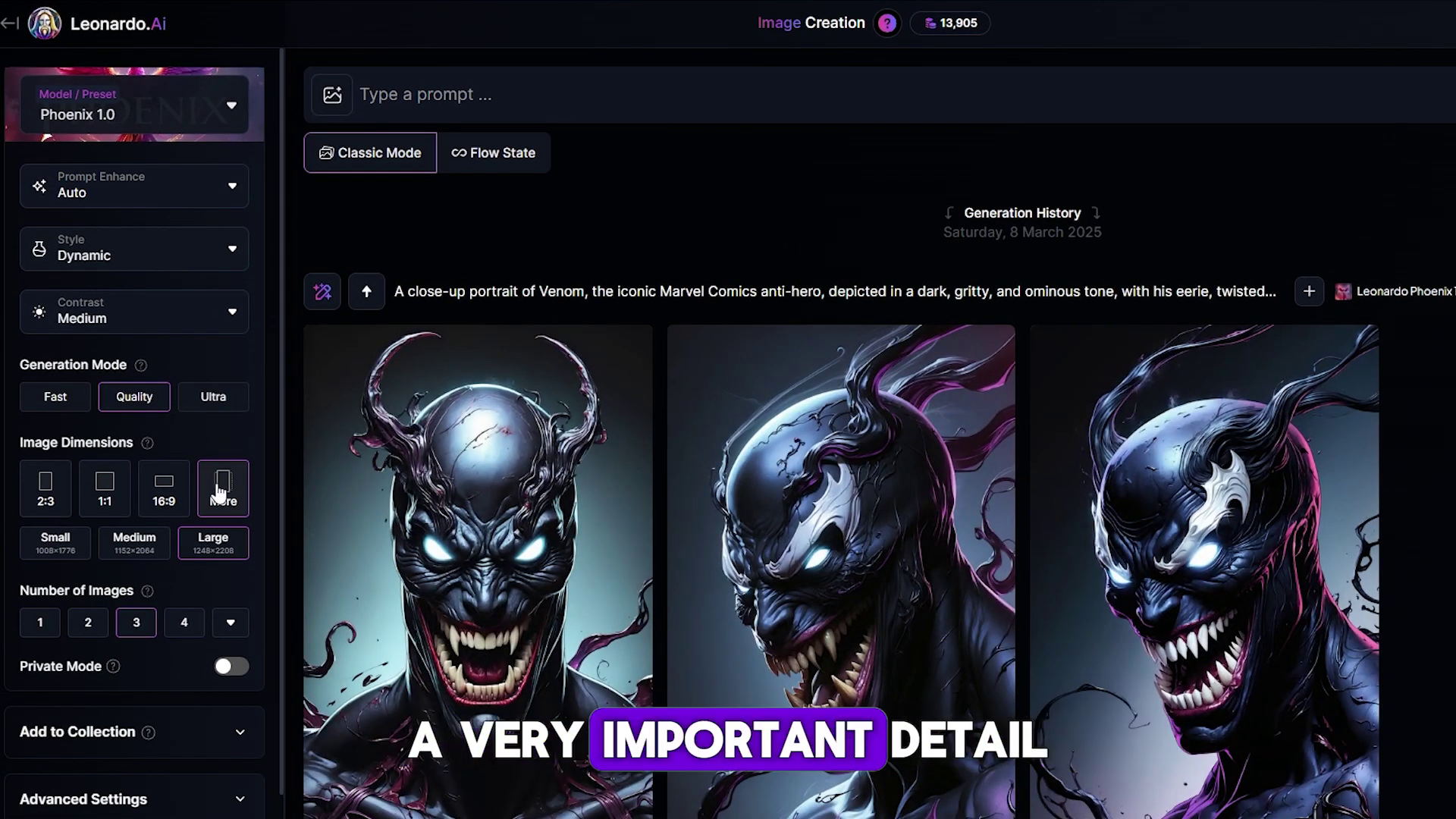
click(420, 94)
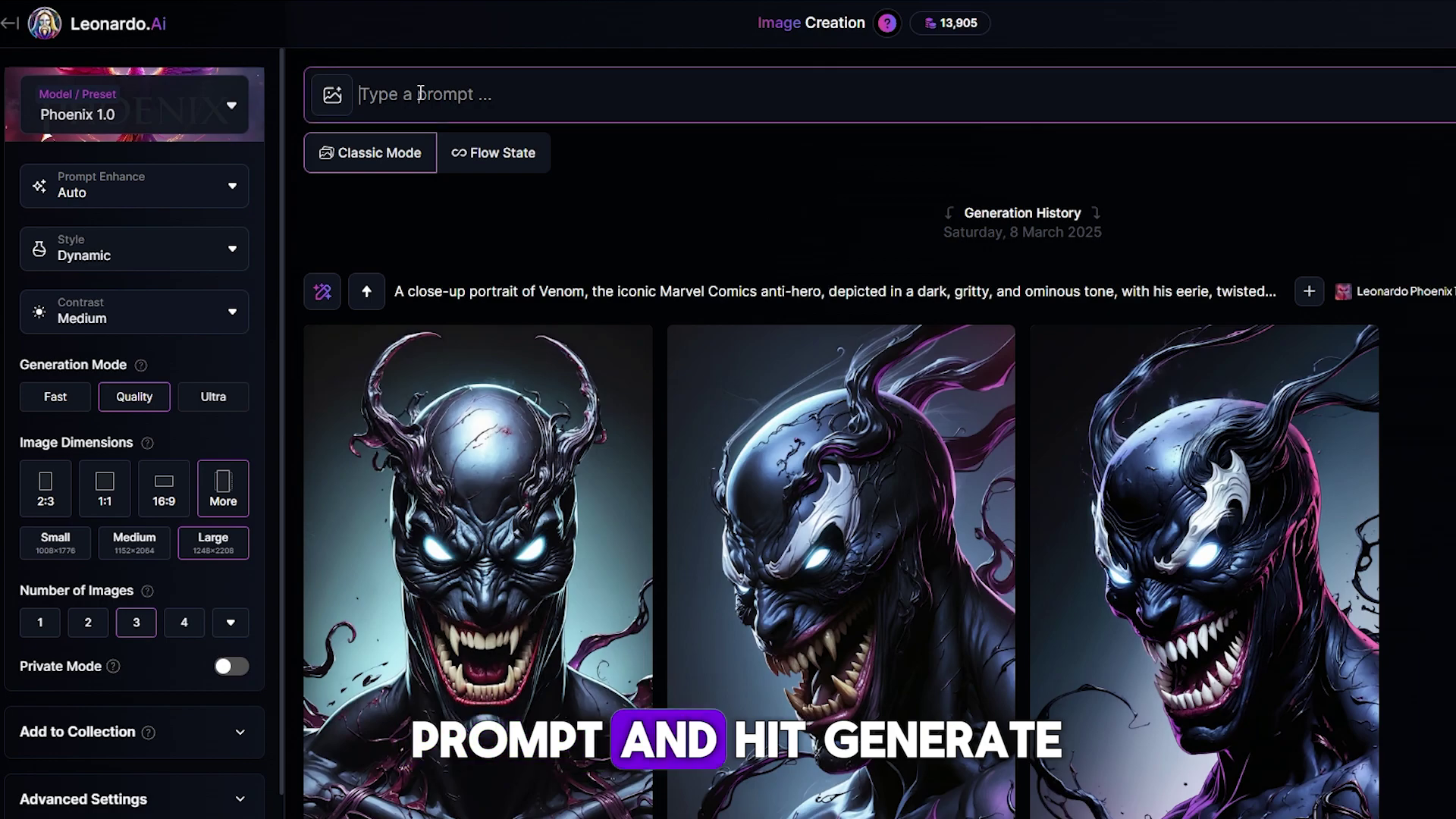
key(ctrl+v)
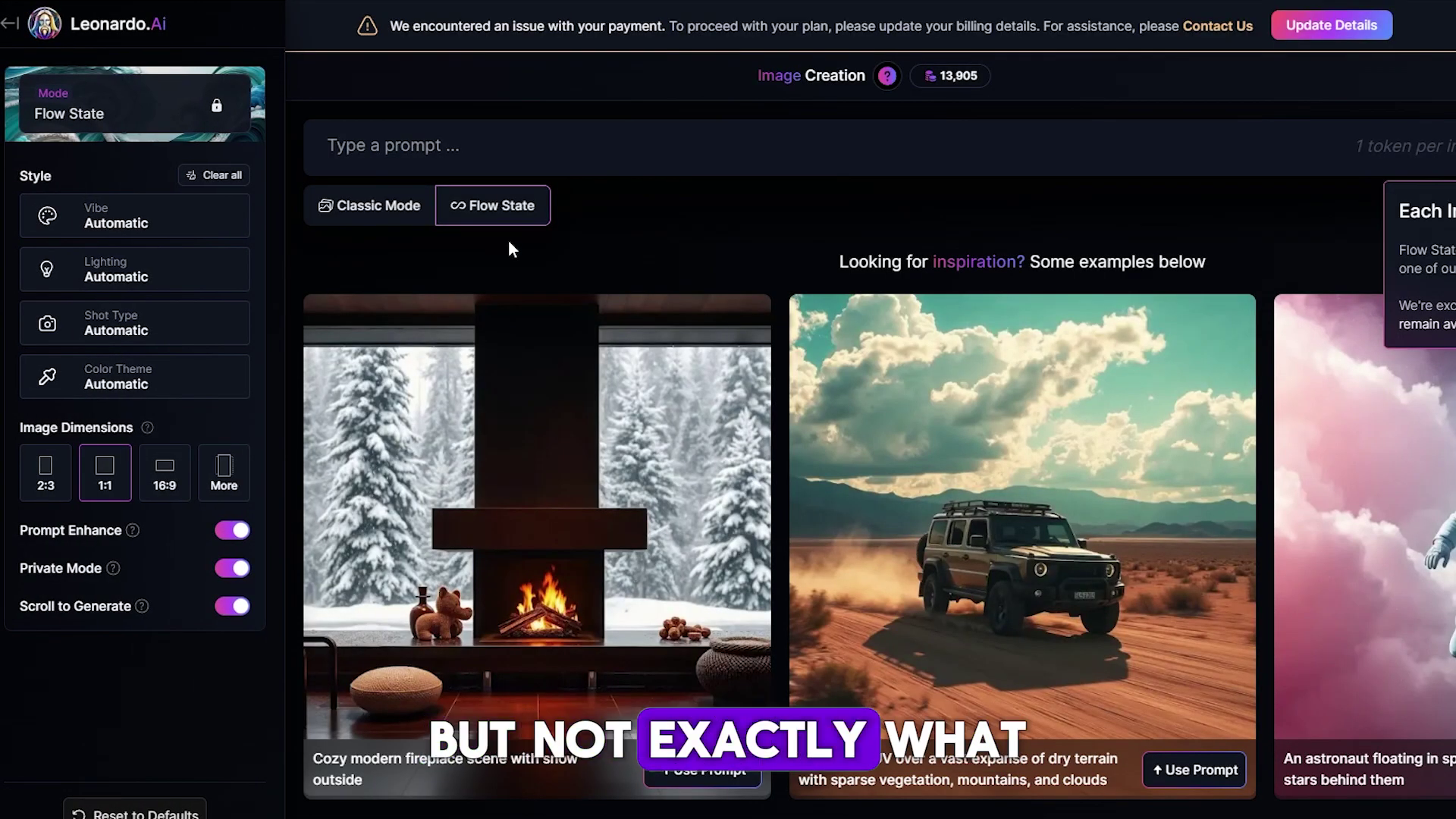
Paste the superhero prompt in Flow State and set dimensions to Mobile 9:16 (1152×2064).
click(457, 152)
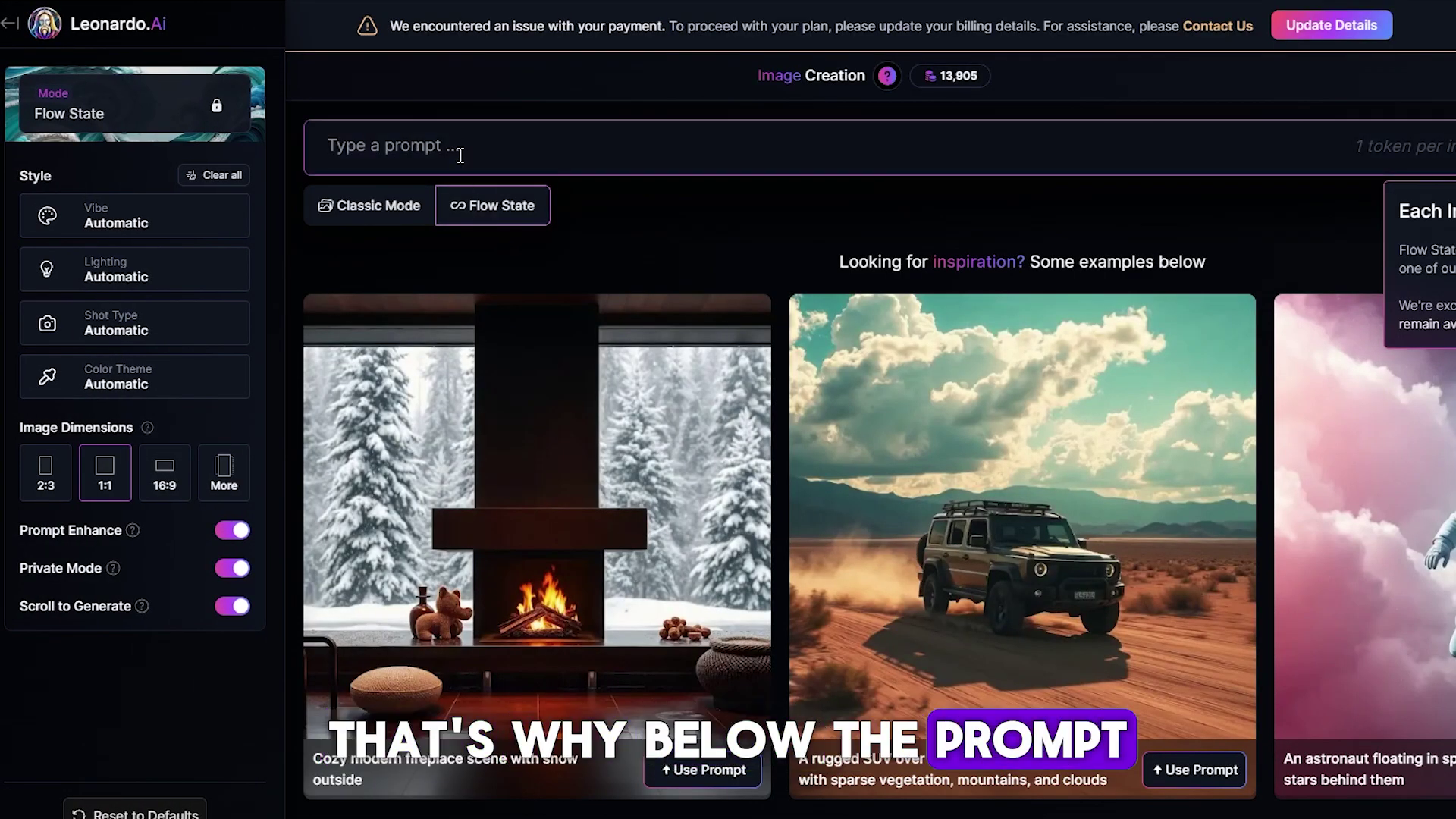
key(ctrl+v)
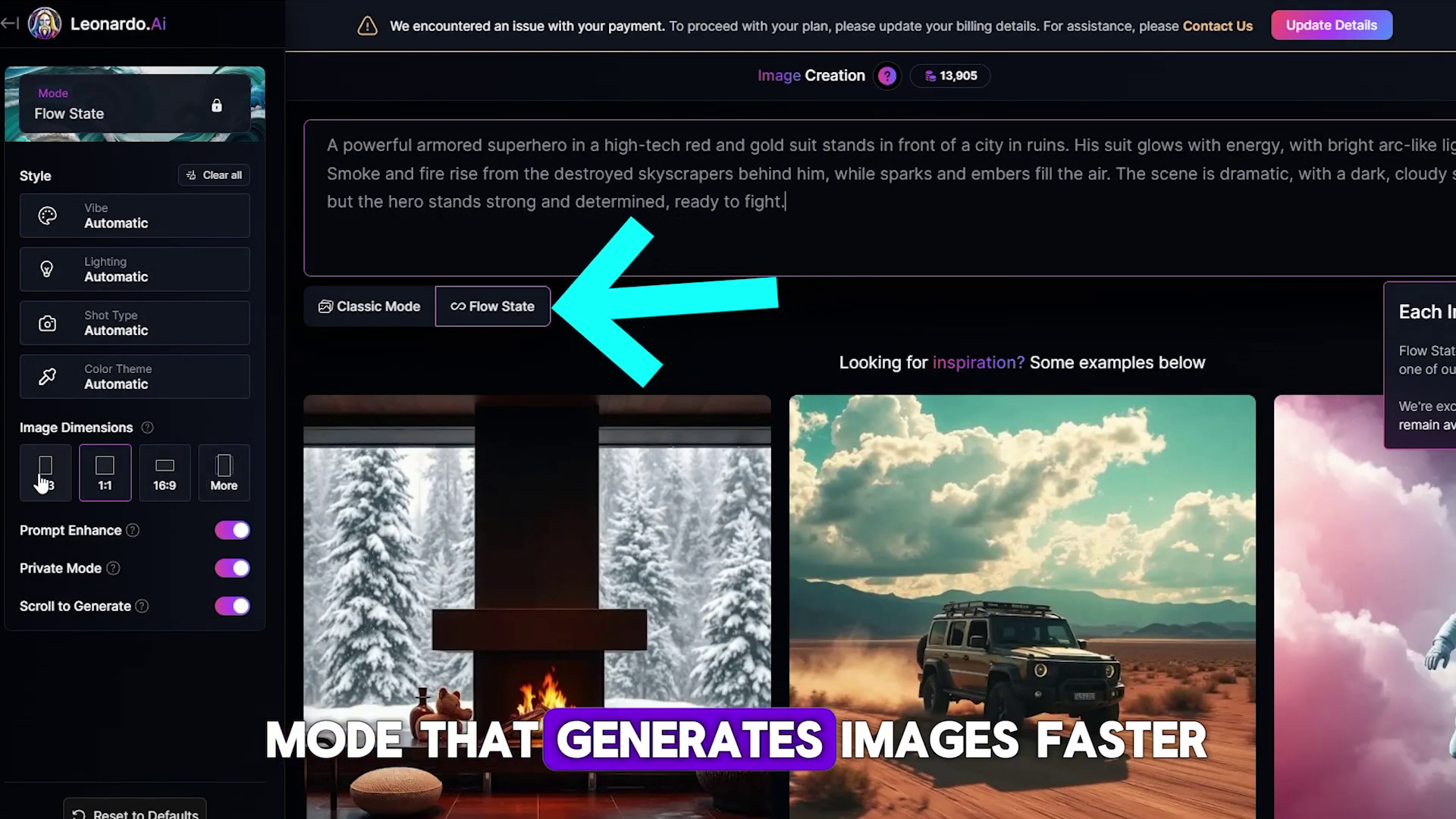
click(220, 477)
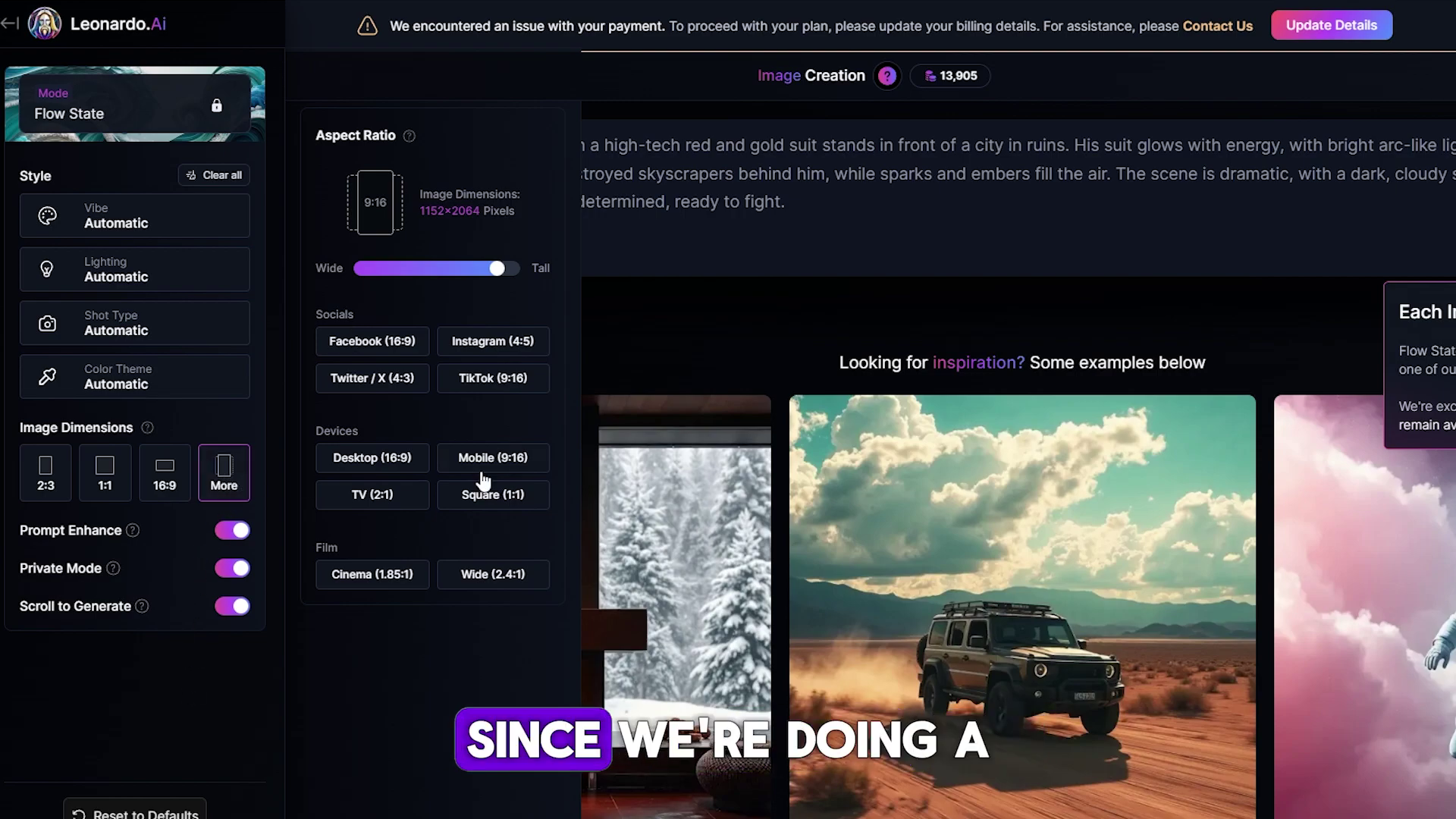
click(658, 315)
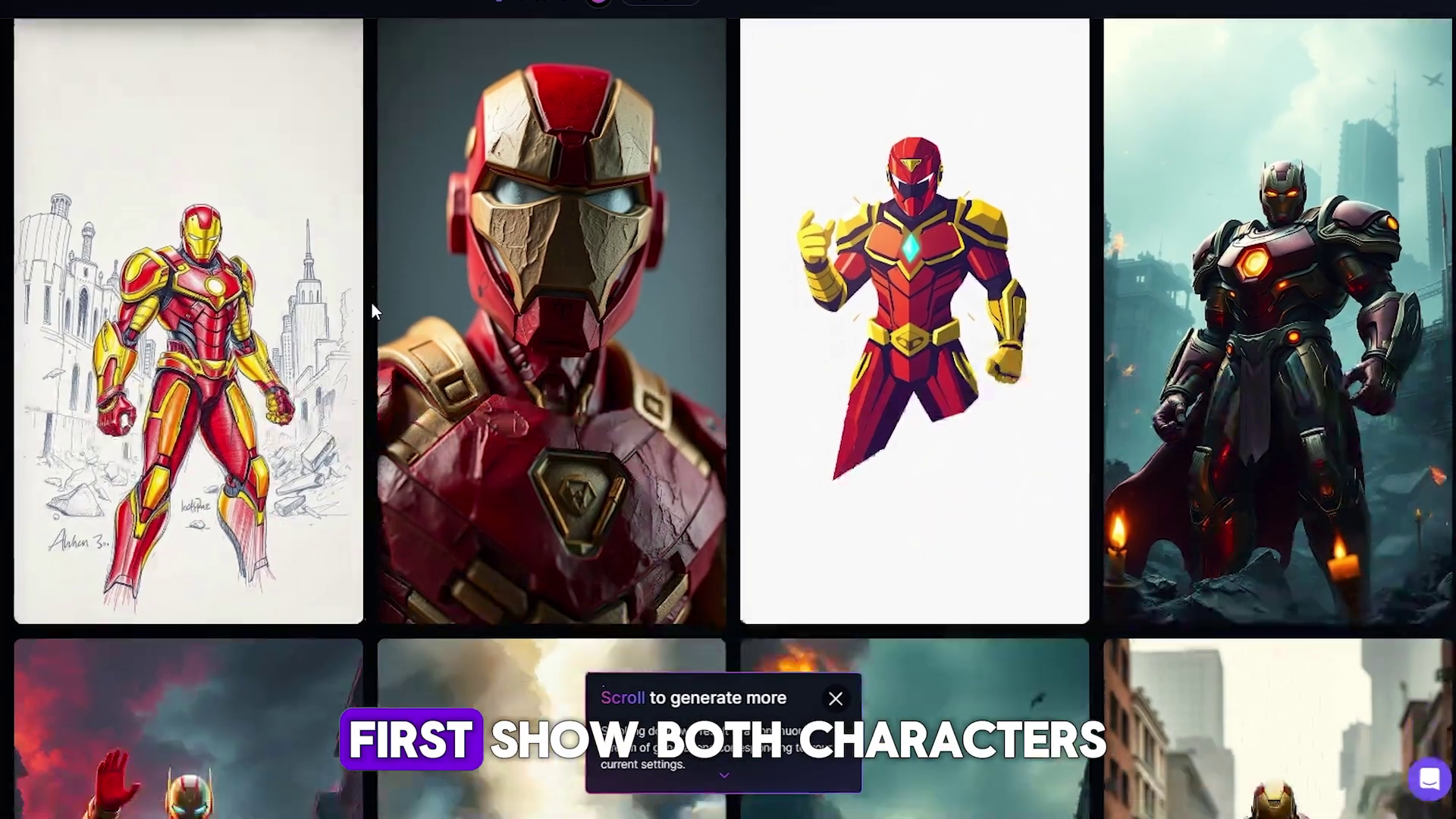
Scroll the Iron Man results, enlarge the third image and show its extra actions menu.
scroll(371, 302, down, 5)
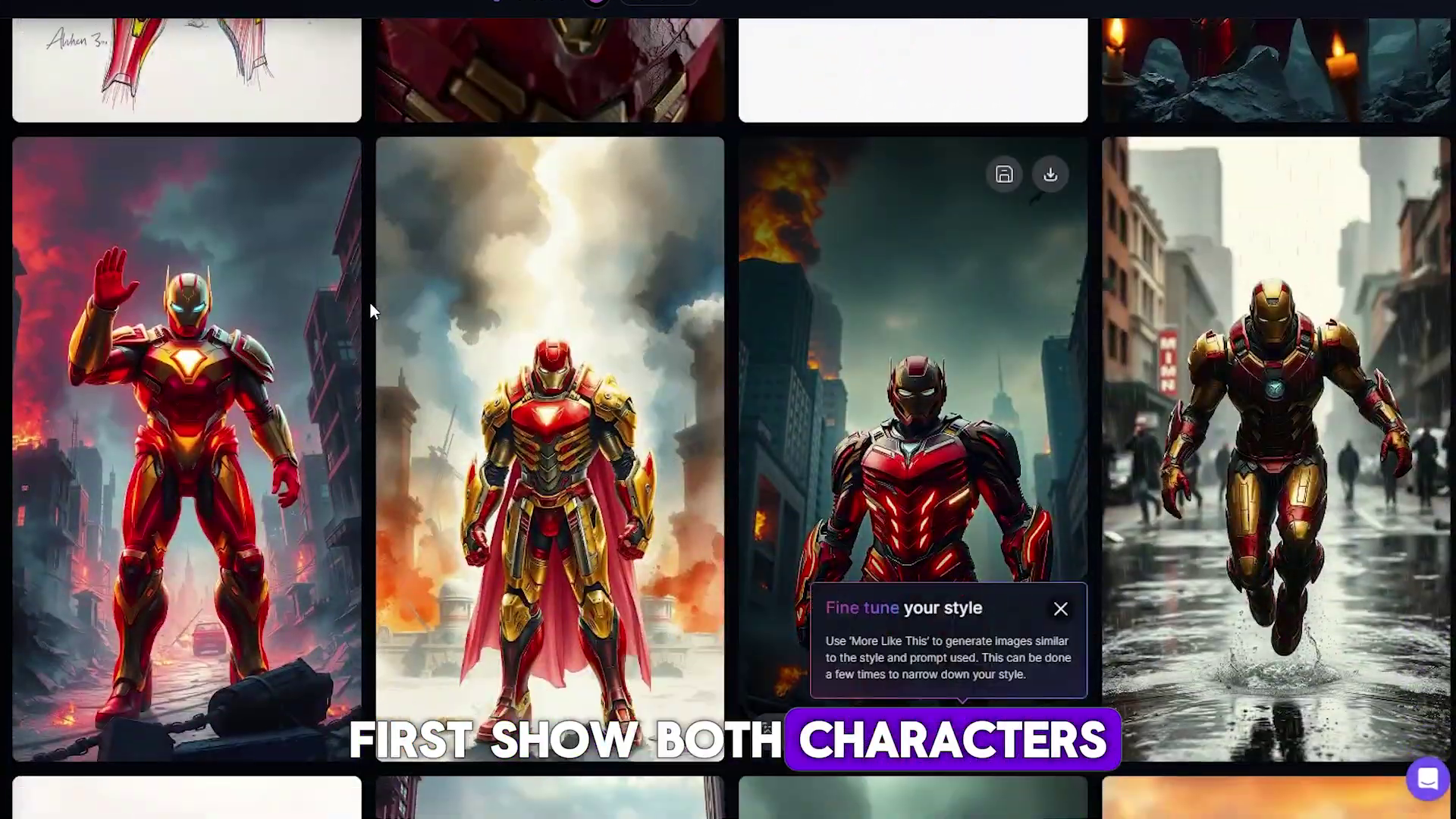
scroll(370, 302, down, 3)
scroll(370, 302, down, 3)
scroll(370, 302, down, 2)
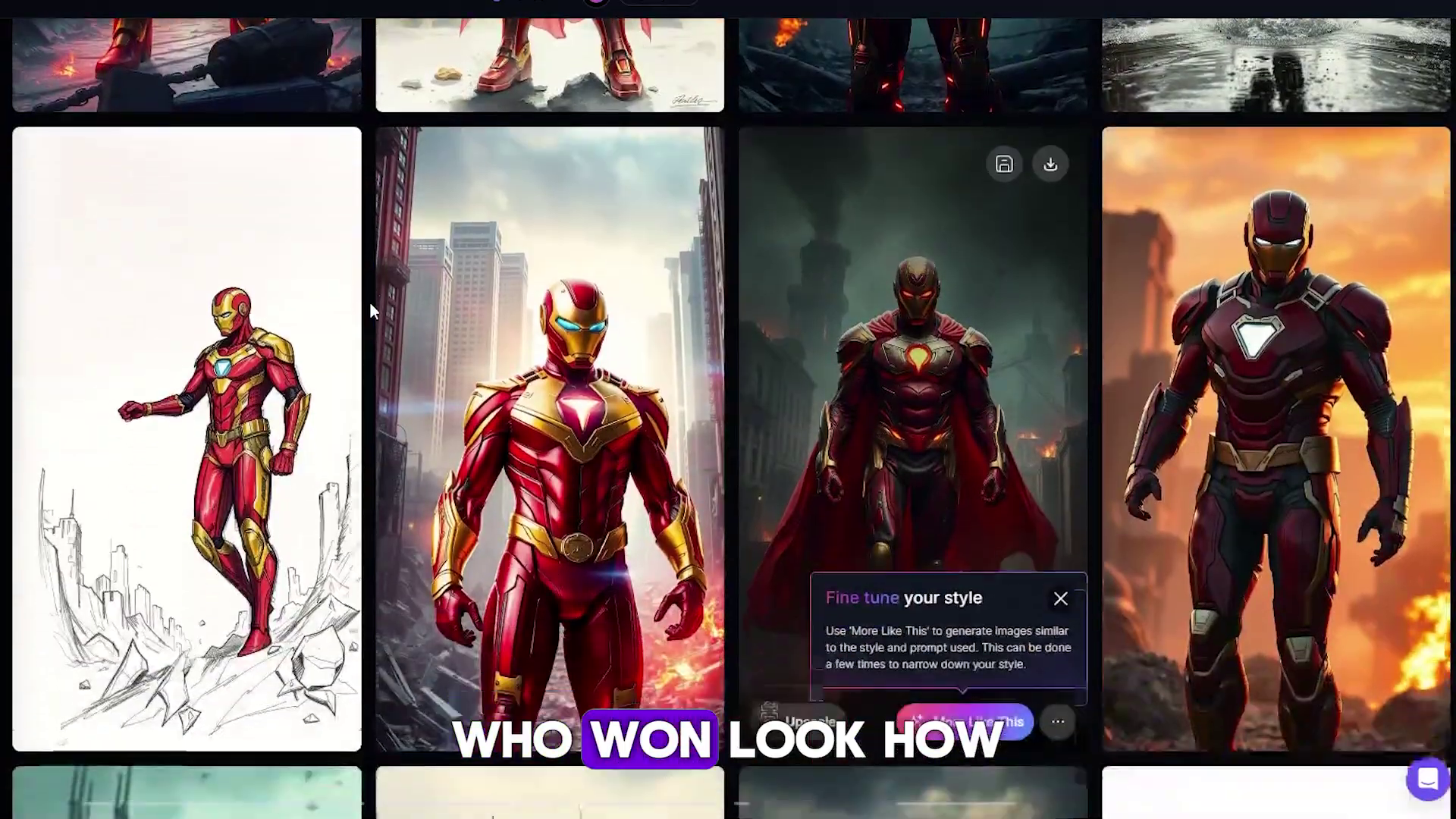
scroll(363, 289, down, 6)
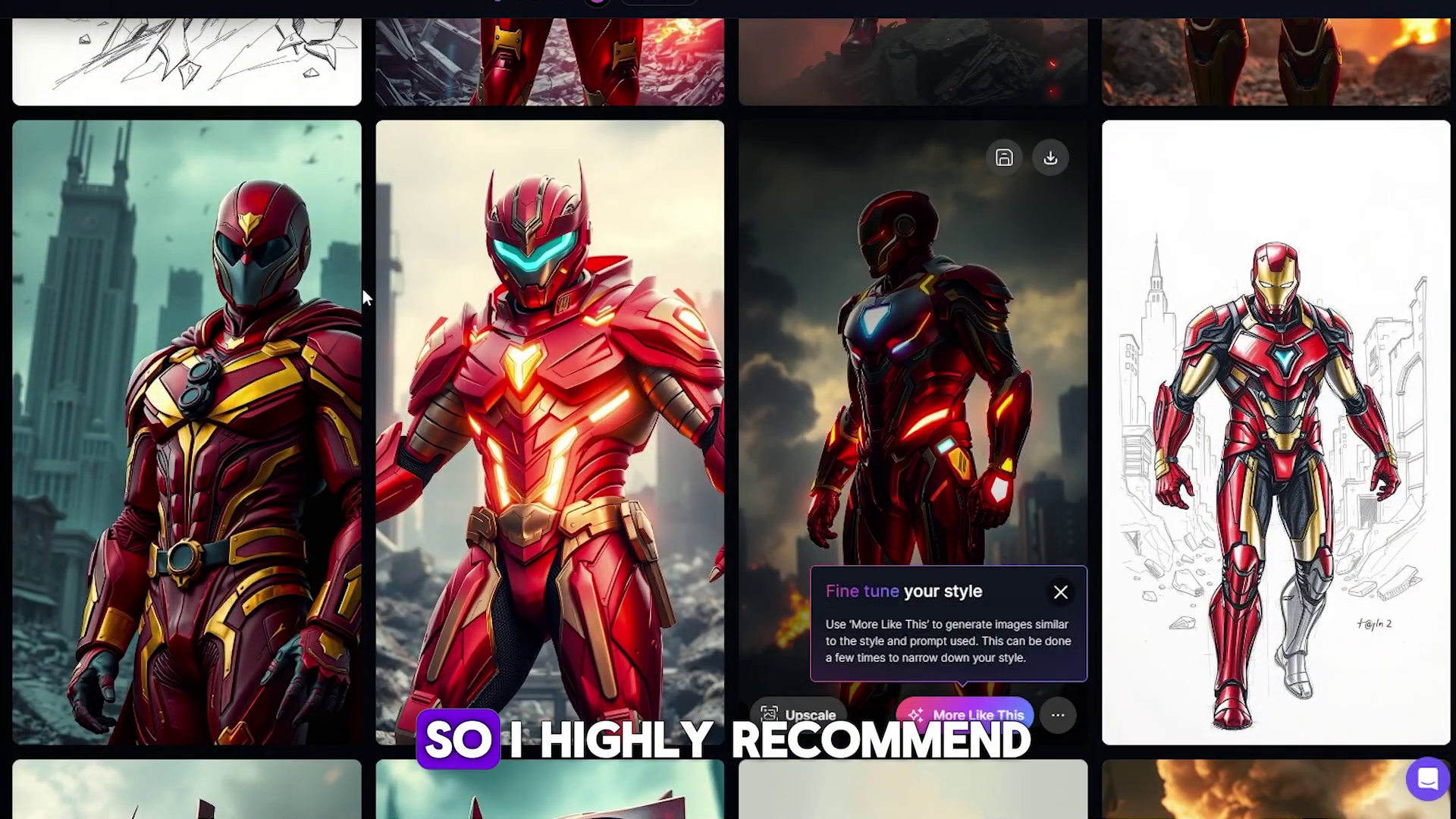
scroll(361, 288, down, 8)
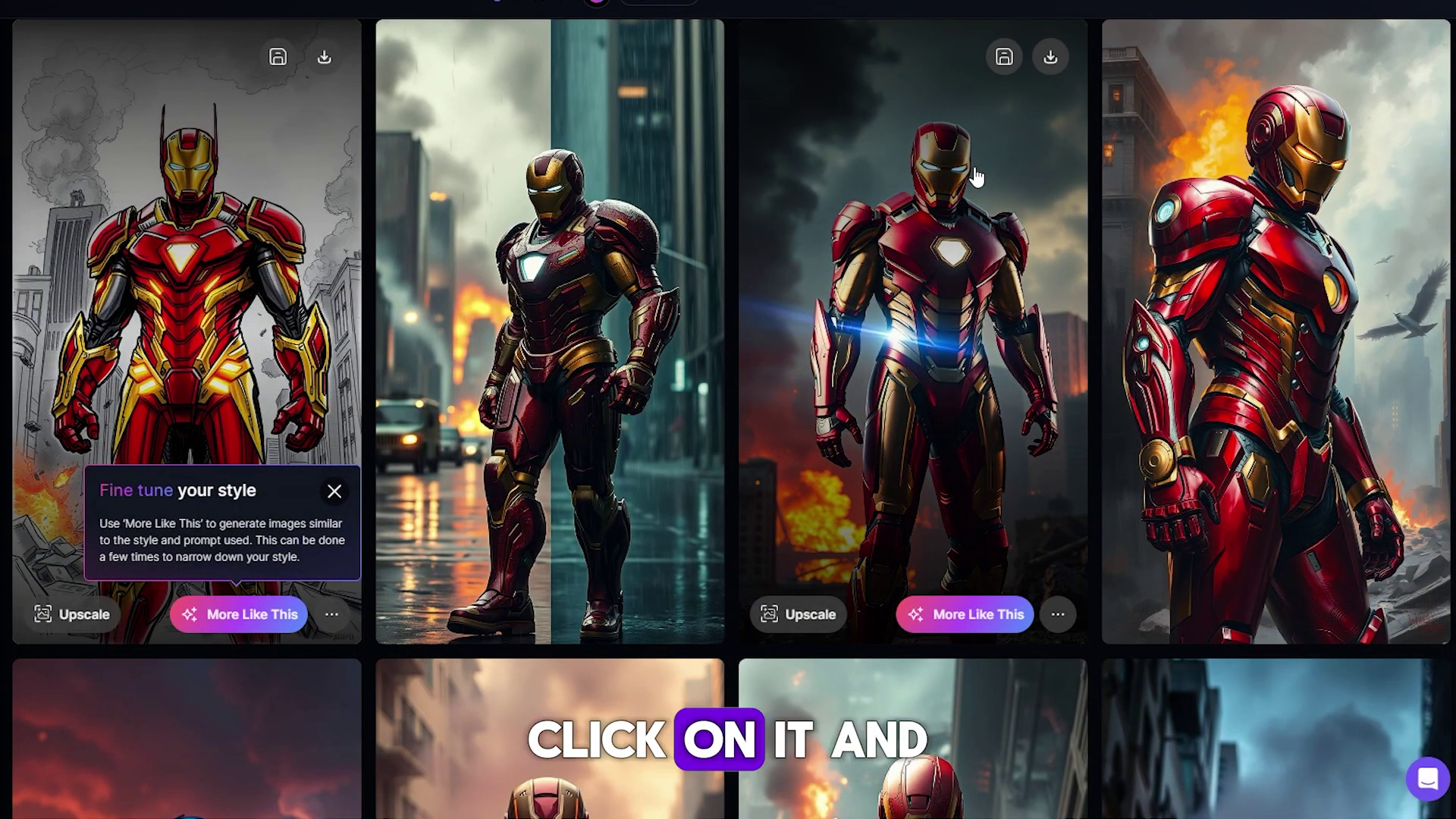
click(975, 172)
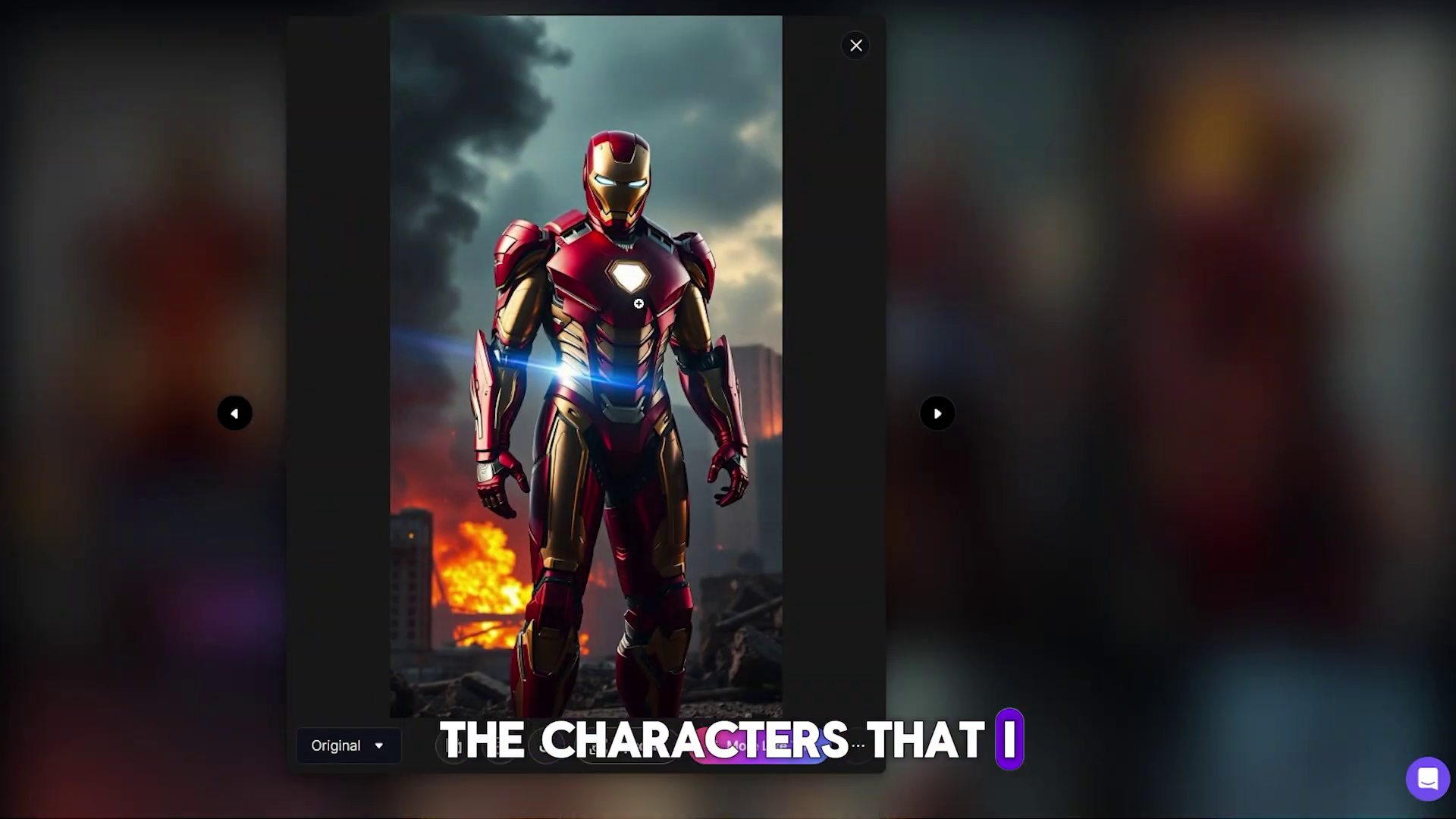
click(863, 746)
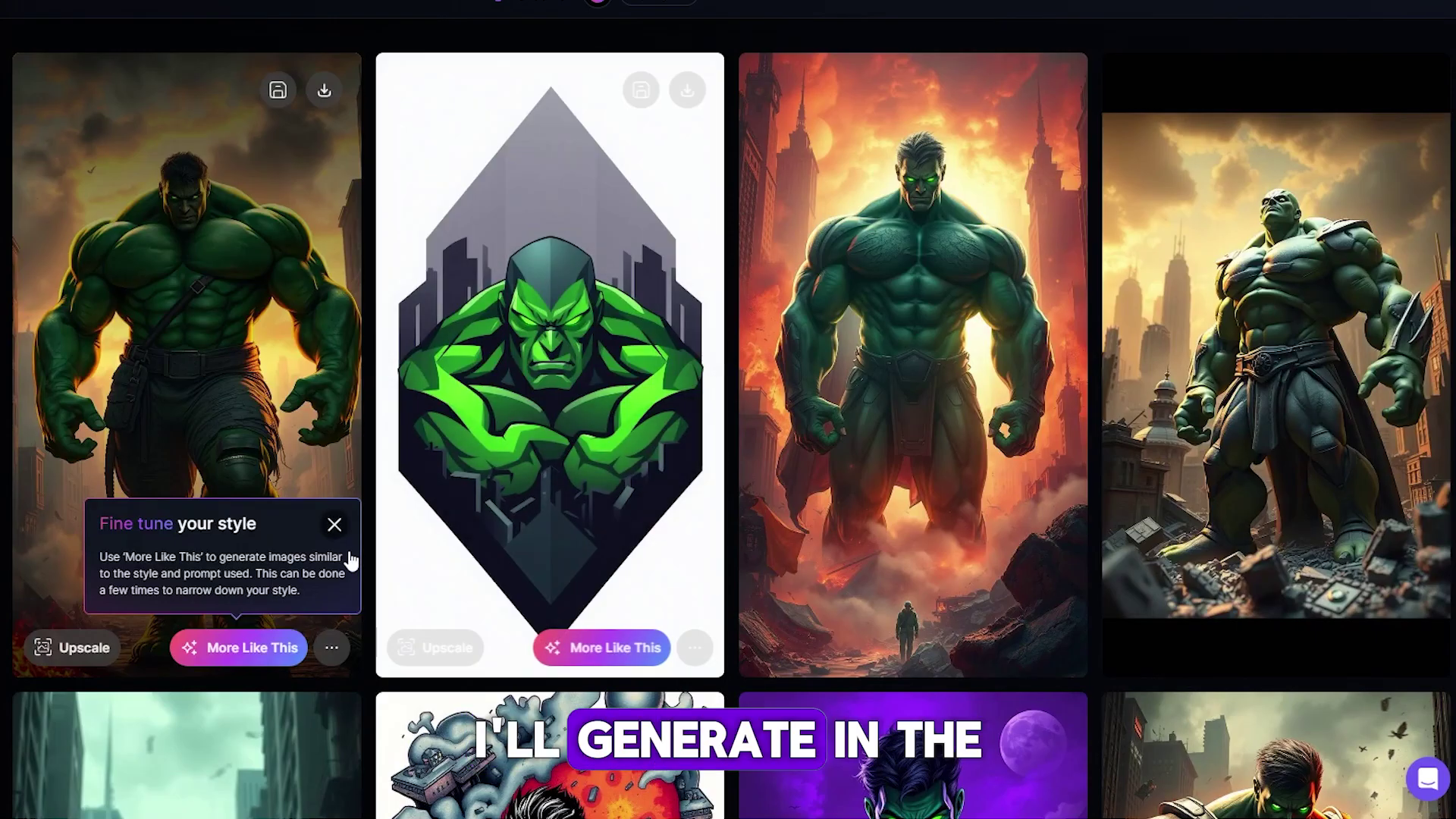
Dismiss the fine-tune and save-image tips, then scroll through all the Superman images.
click(335, 523)
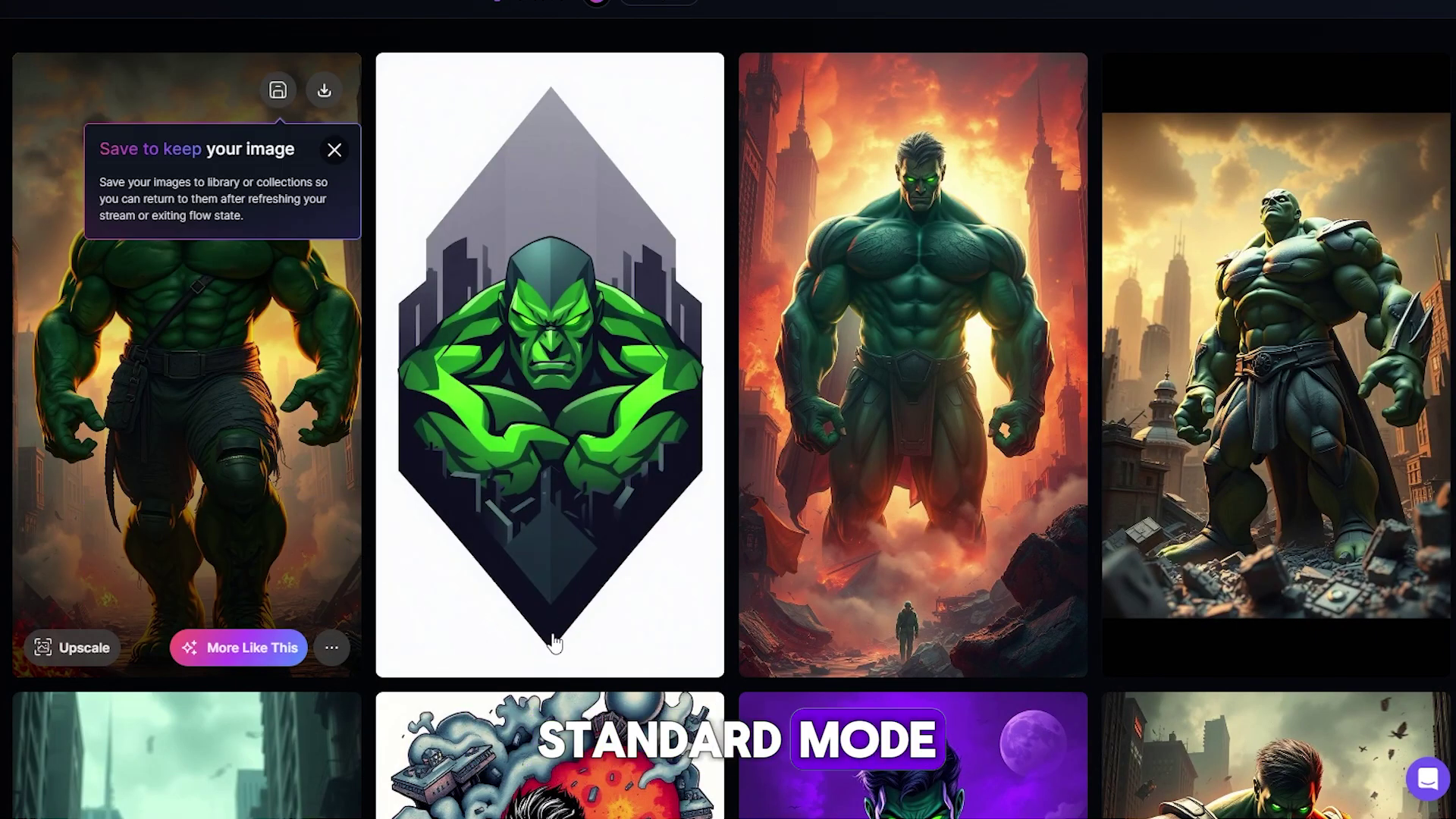
click(334, 151)
scroll(333, 153, down, 5)
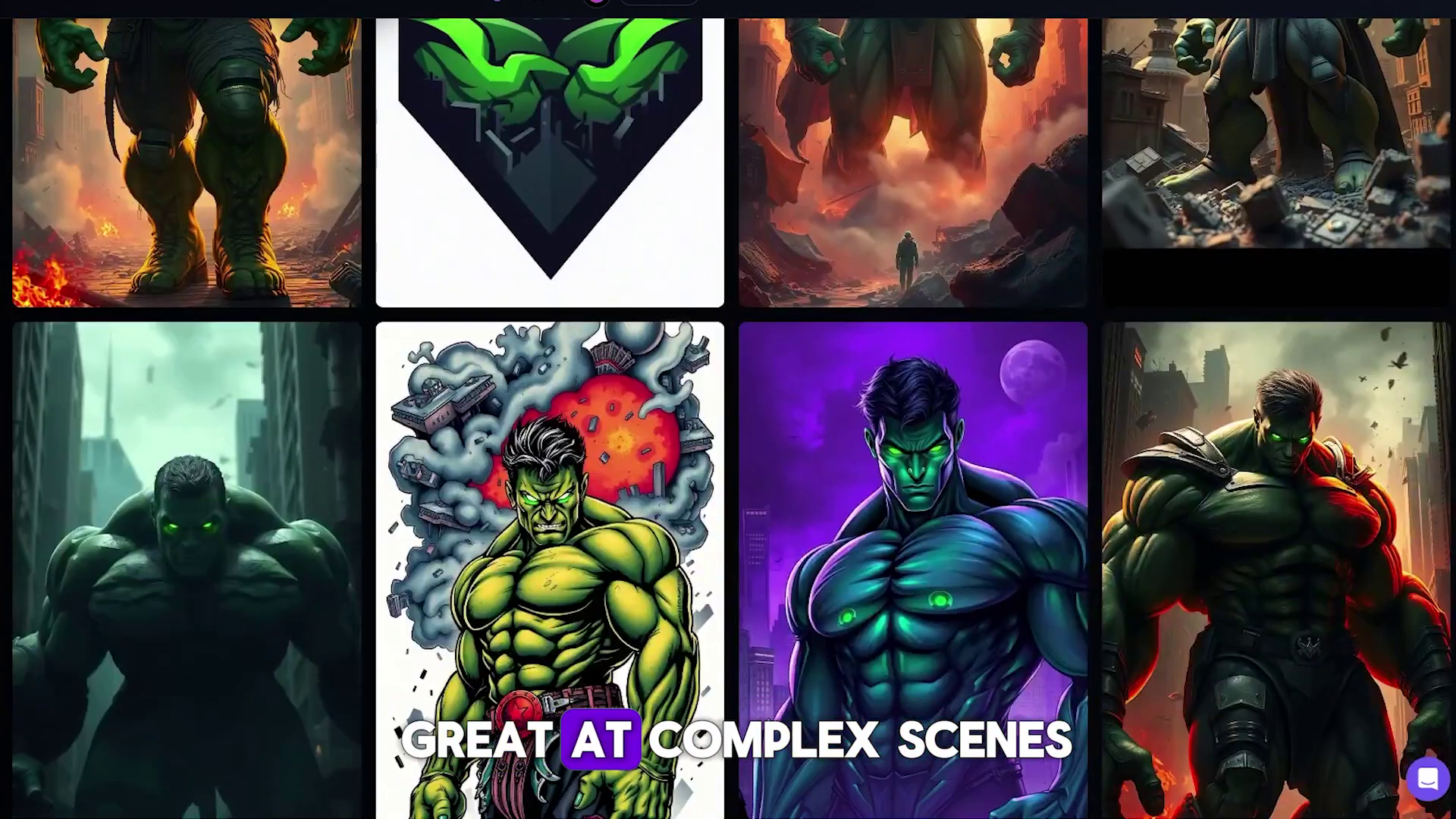
scroll(728, 409, down, 8)
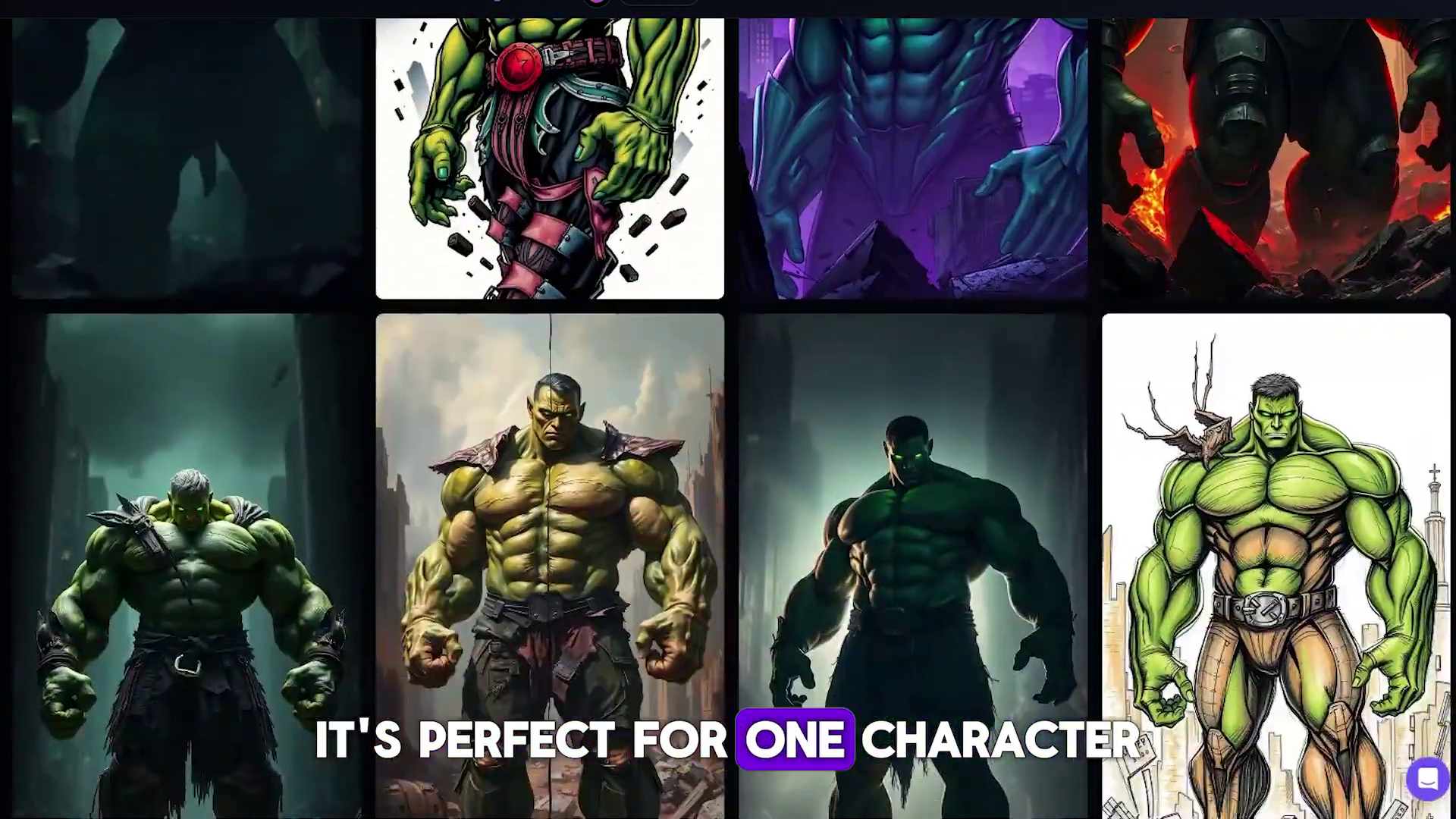
scroll(728, 409, down, 3)
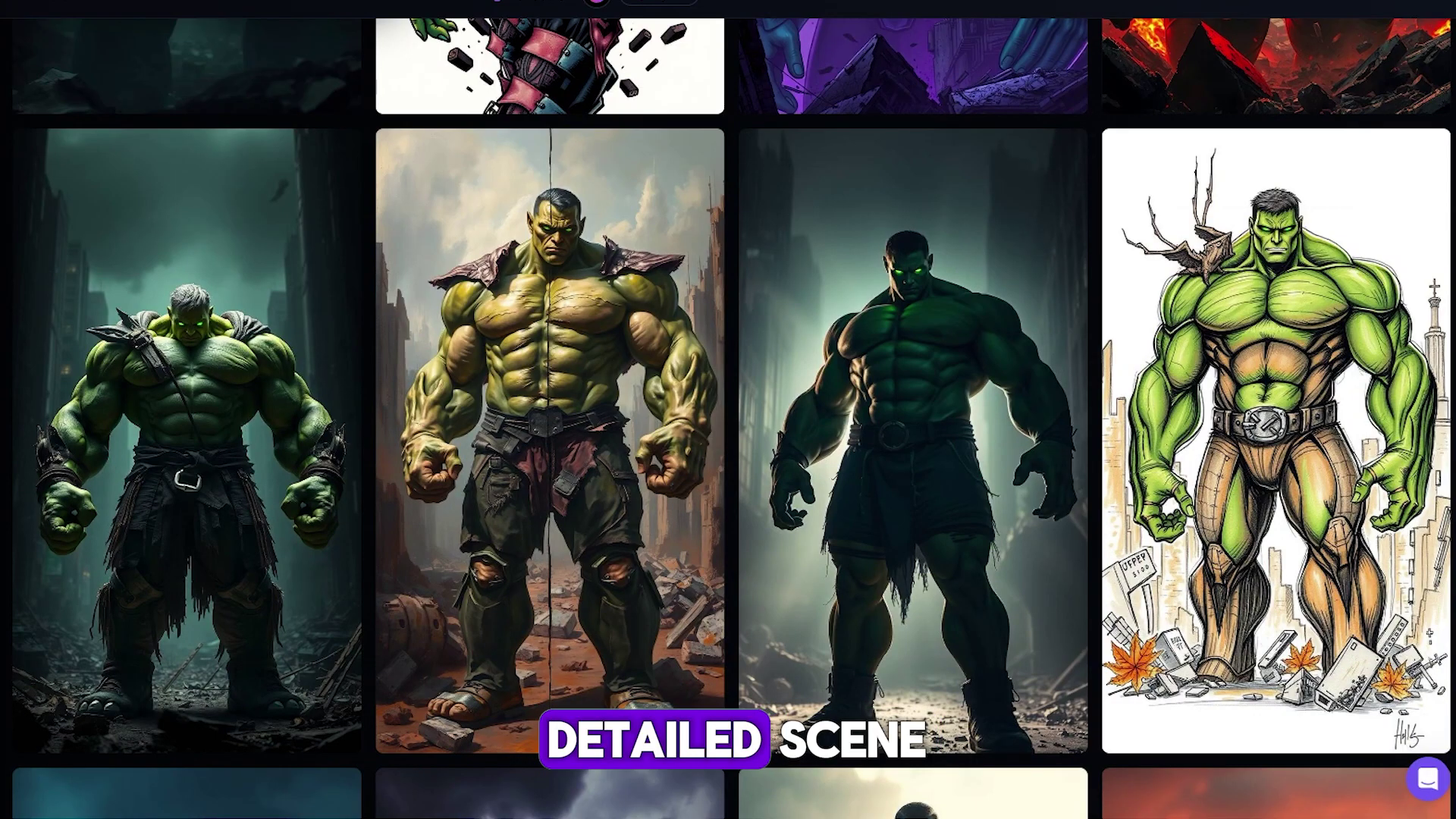
scroll(727, 409, down, 7)
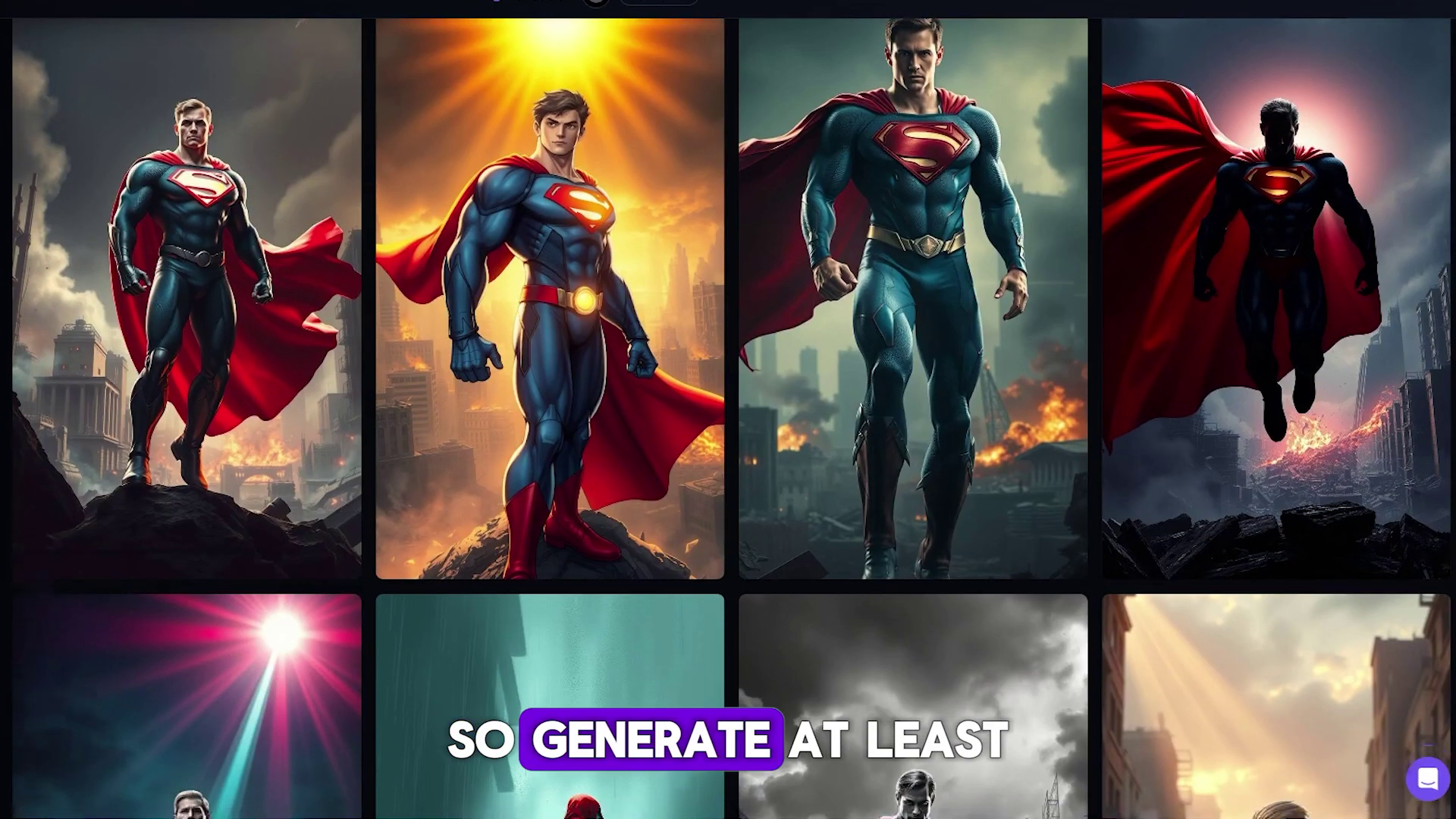
scroll(728, 409, down, 5)
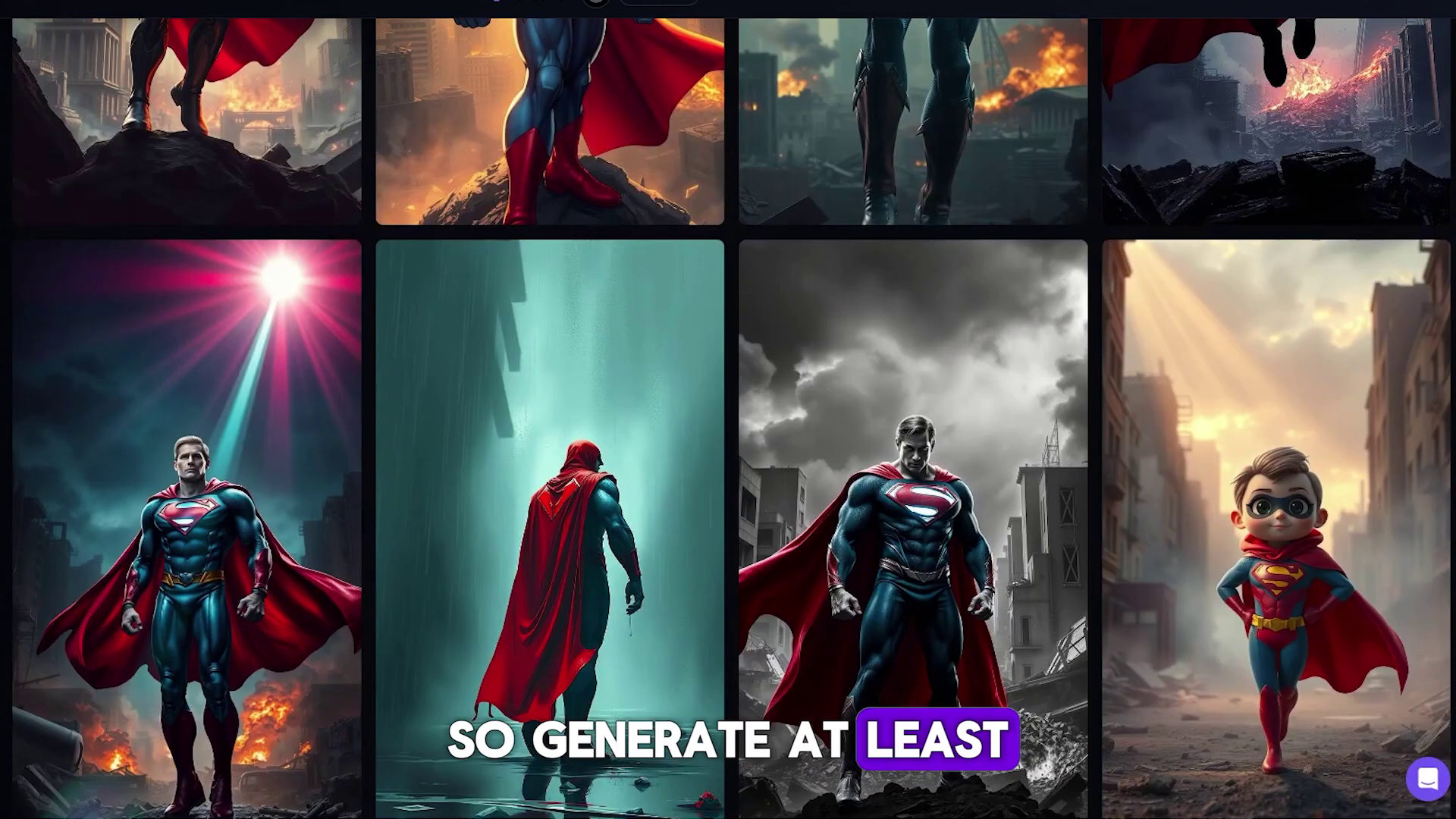
scroll(728, 409, down, 8)
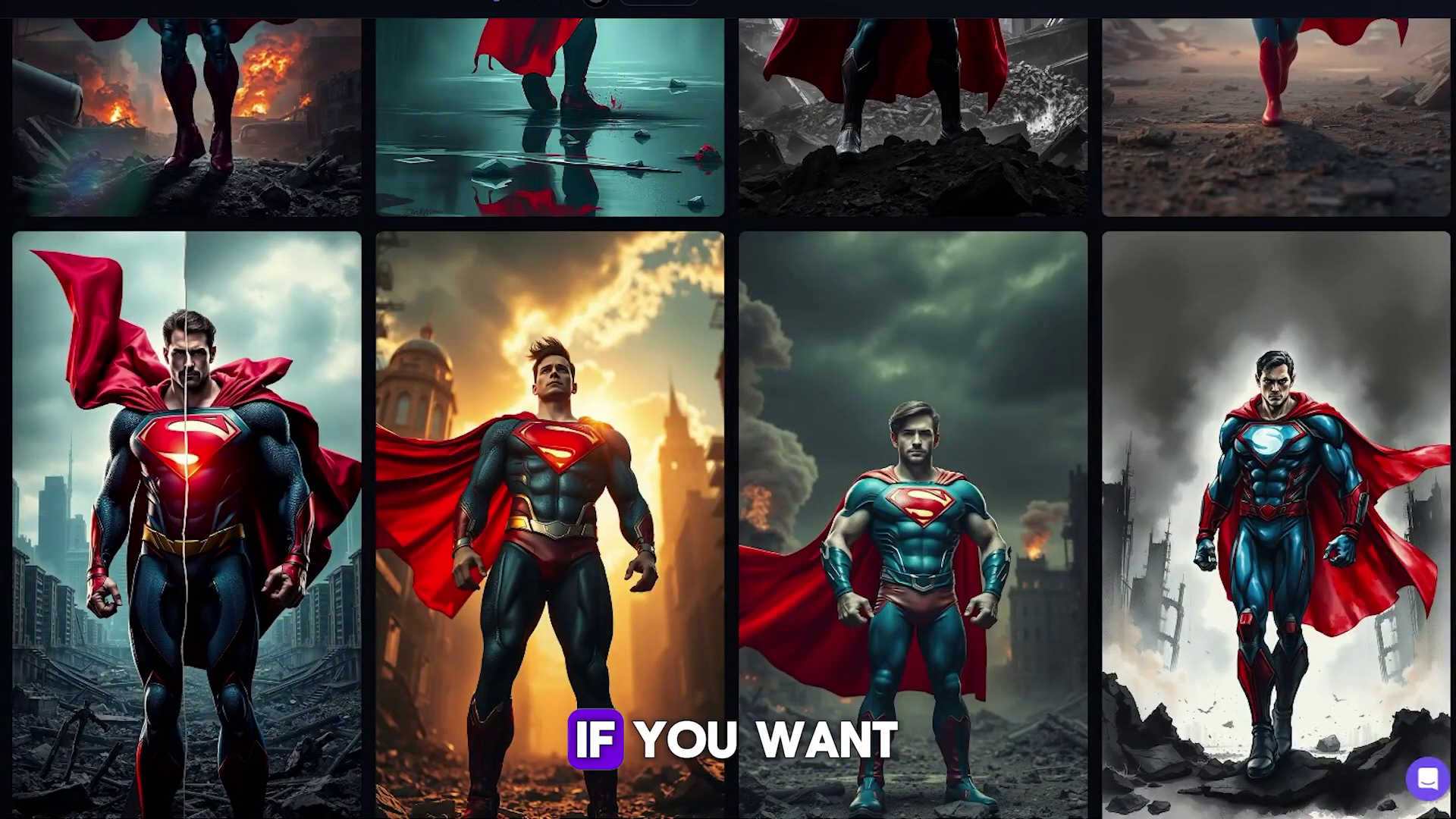
scroll(727, 410, down, 11)
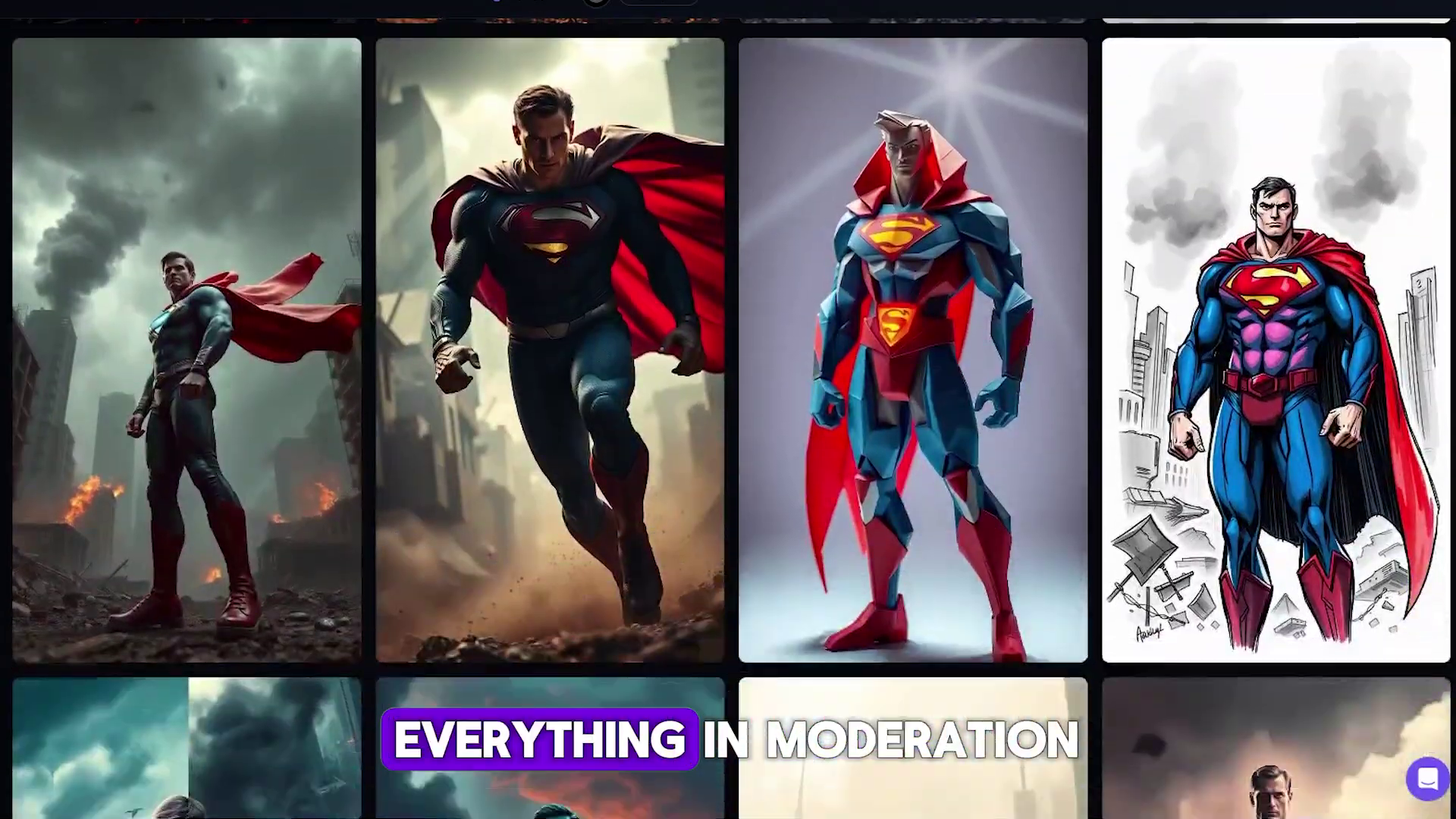
scroll(727, 409, down, 6)
scroll(727, 410, down, 6)
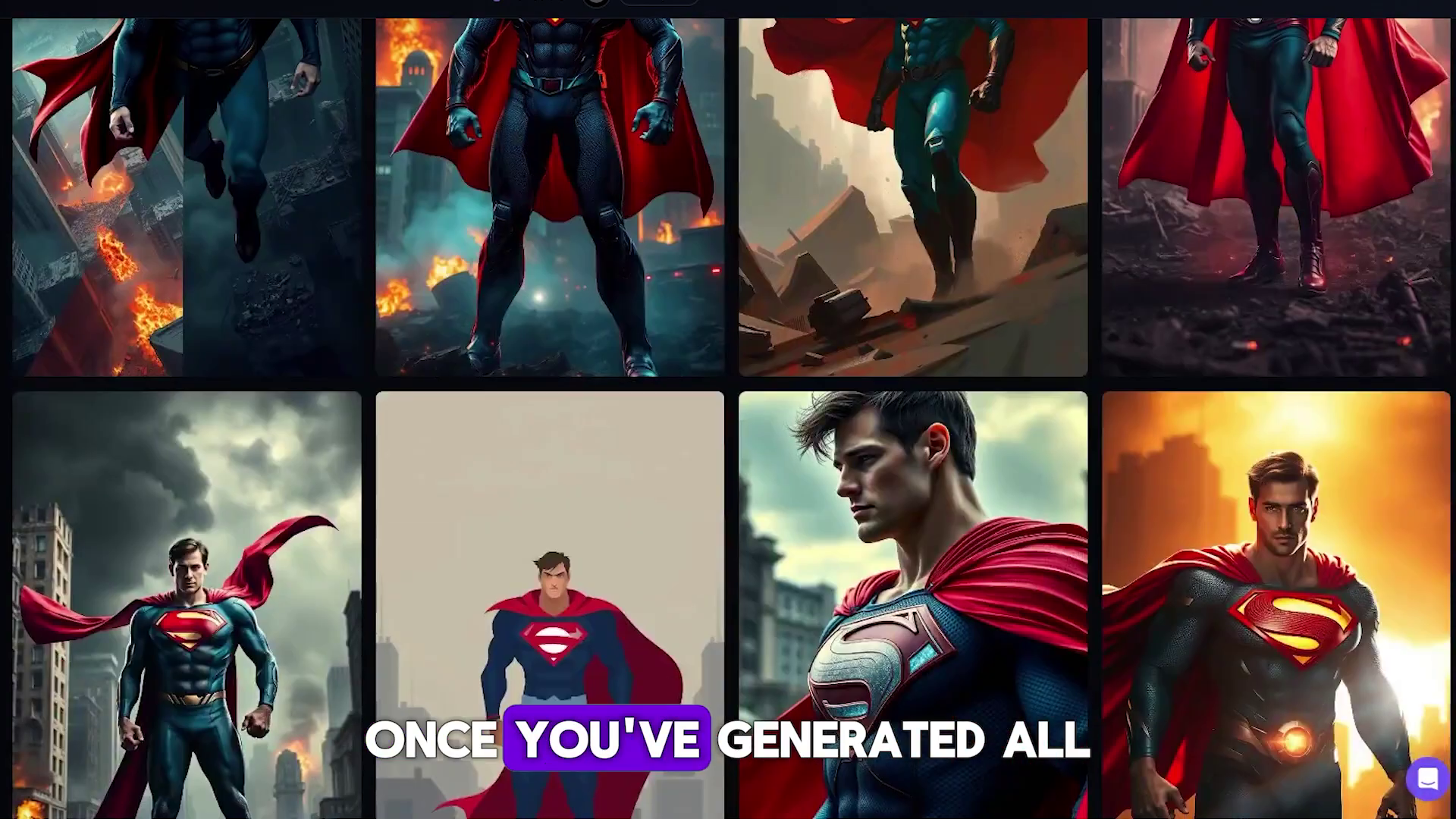
scroll(728, 410, down, 10)
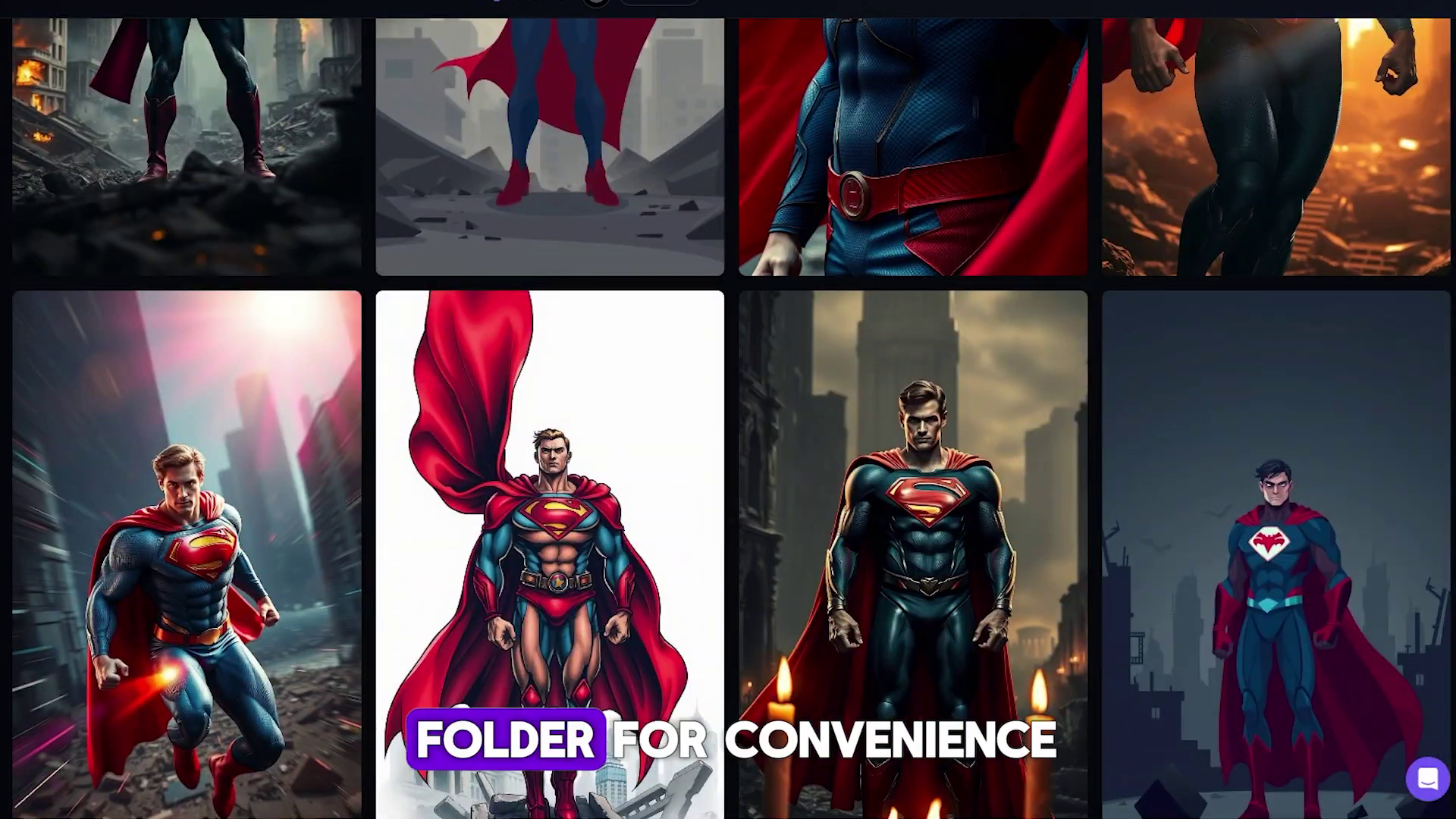
scroll(728, 410, down, 1)
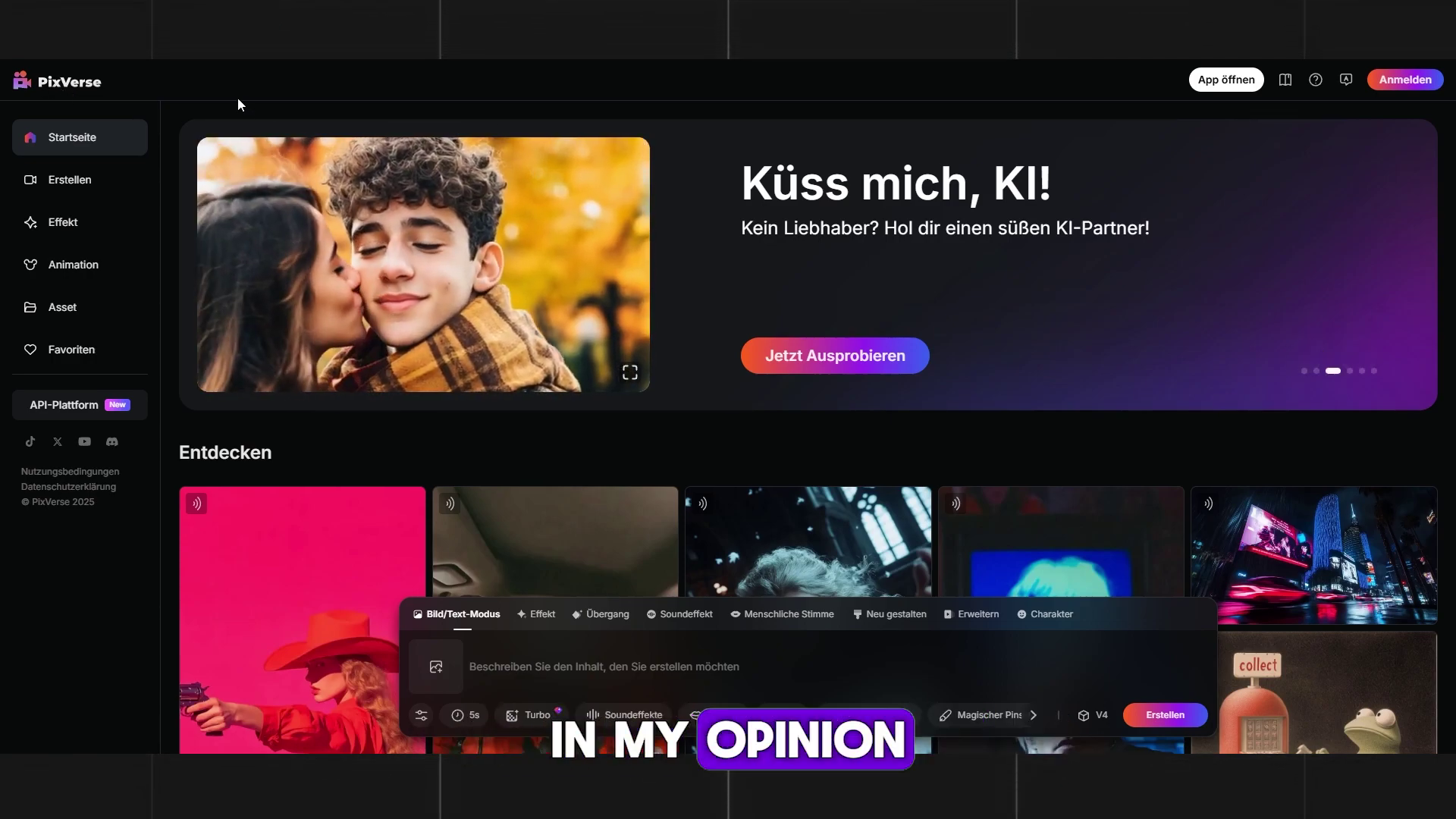
Scroll through the PixVerse Entdecken feed of example videos.
scroll(688, 365, down, 6)
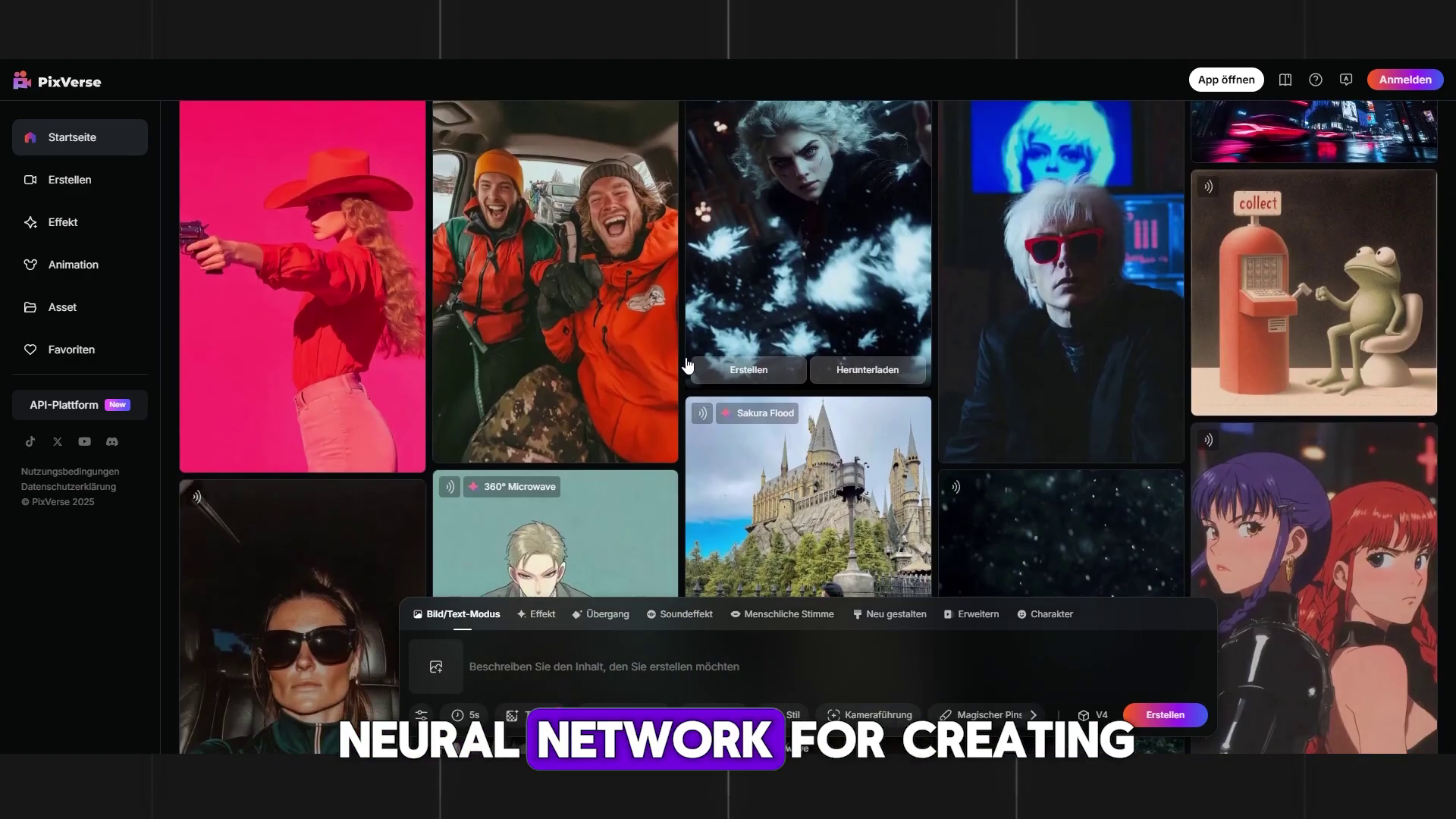
scroll(688, 366, down, 6)
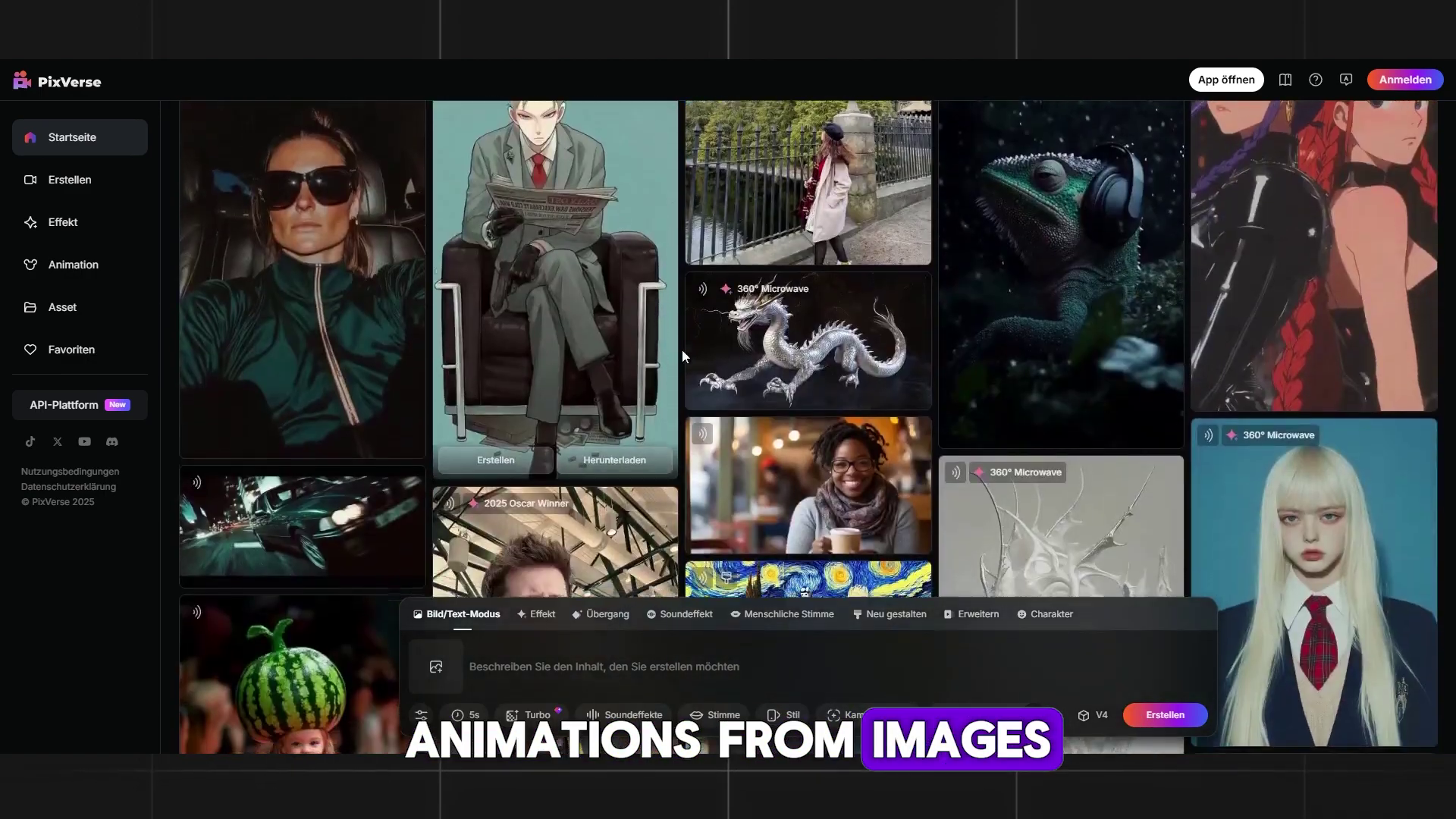
scroll(608, 375, down, 2)
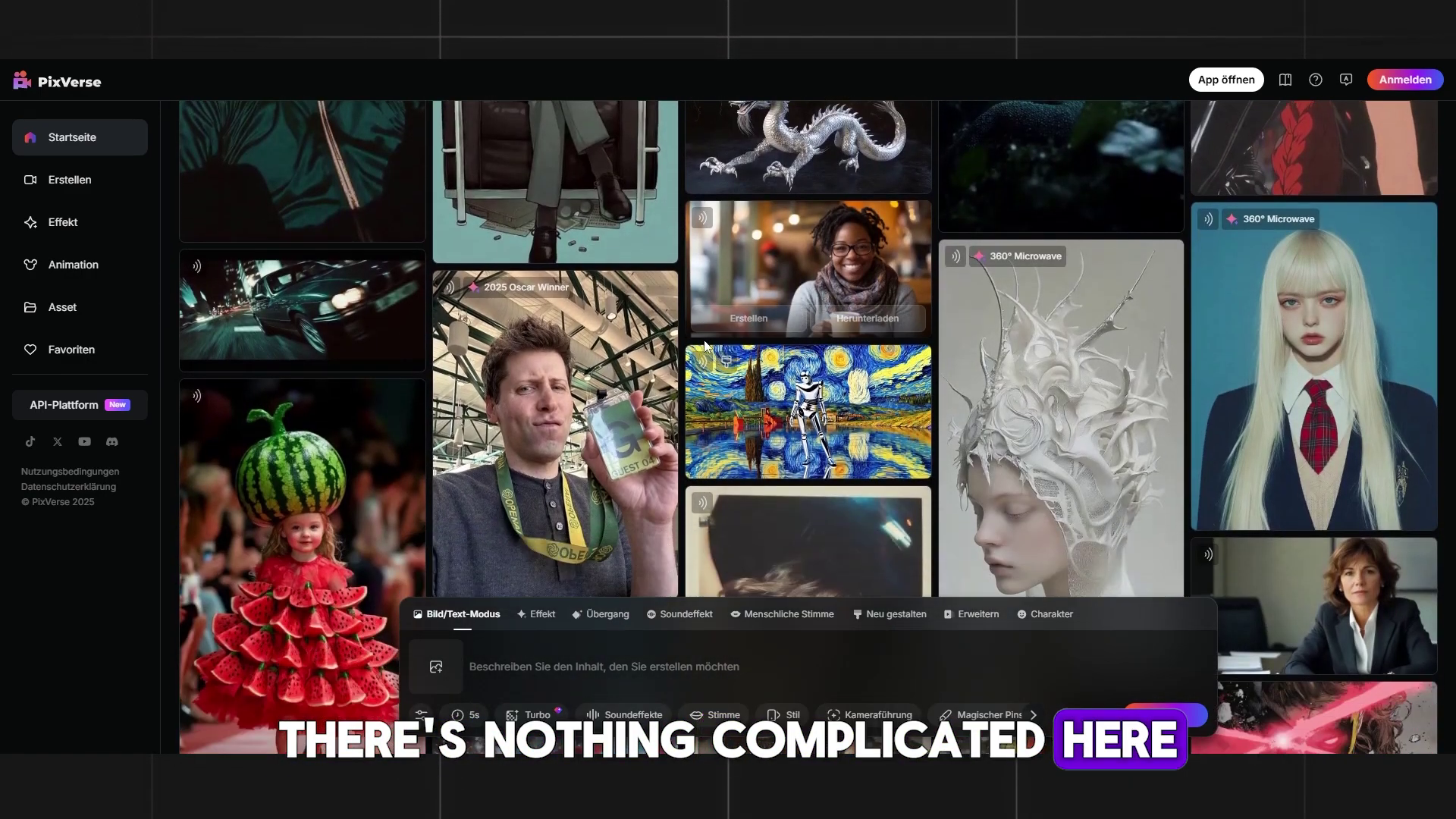
scroll(607, 374, down, 2)
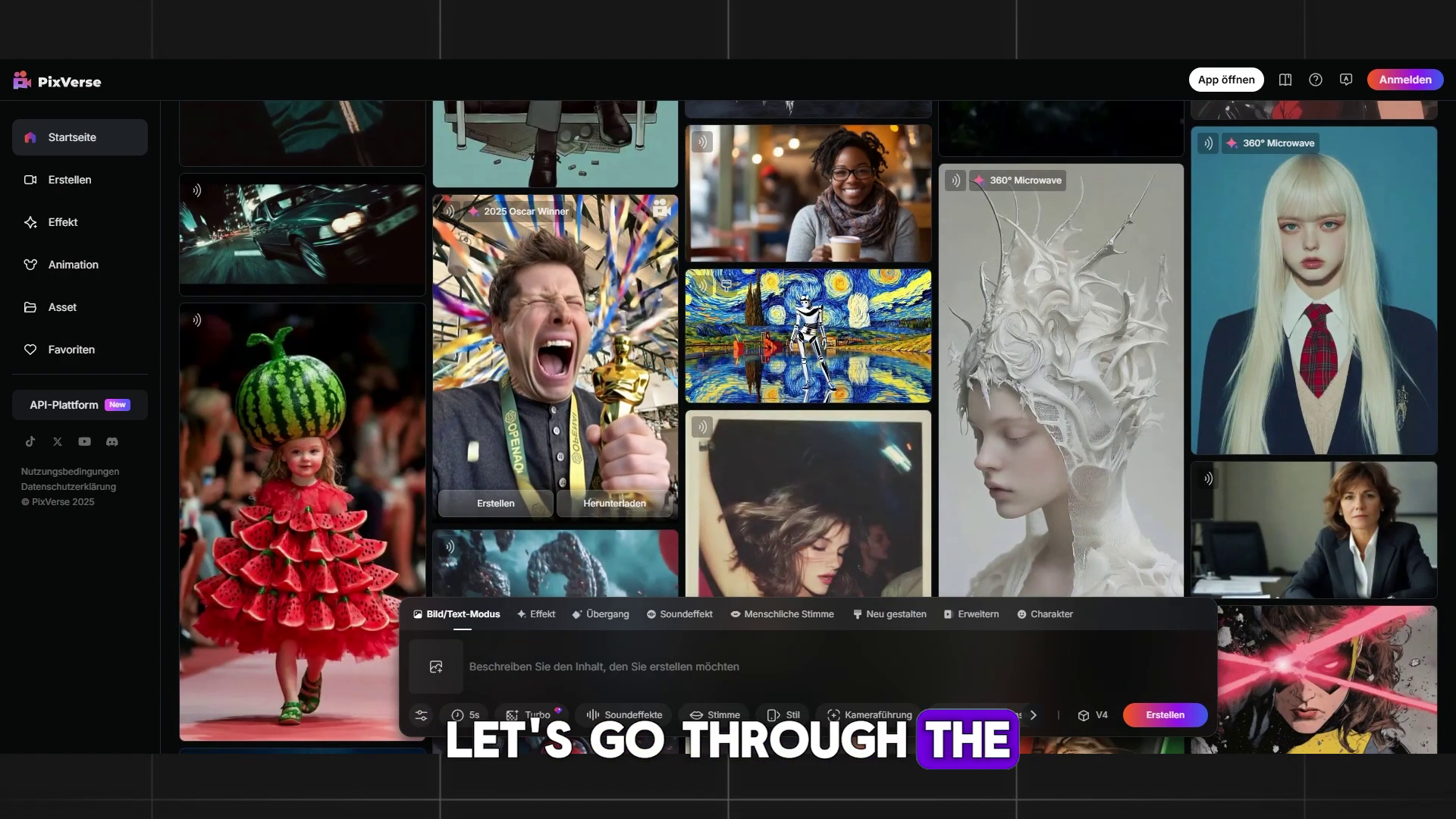
scroll(607, 375, up, 4)
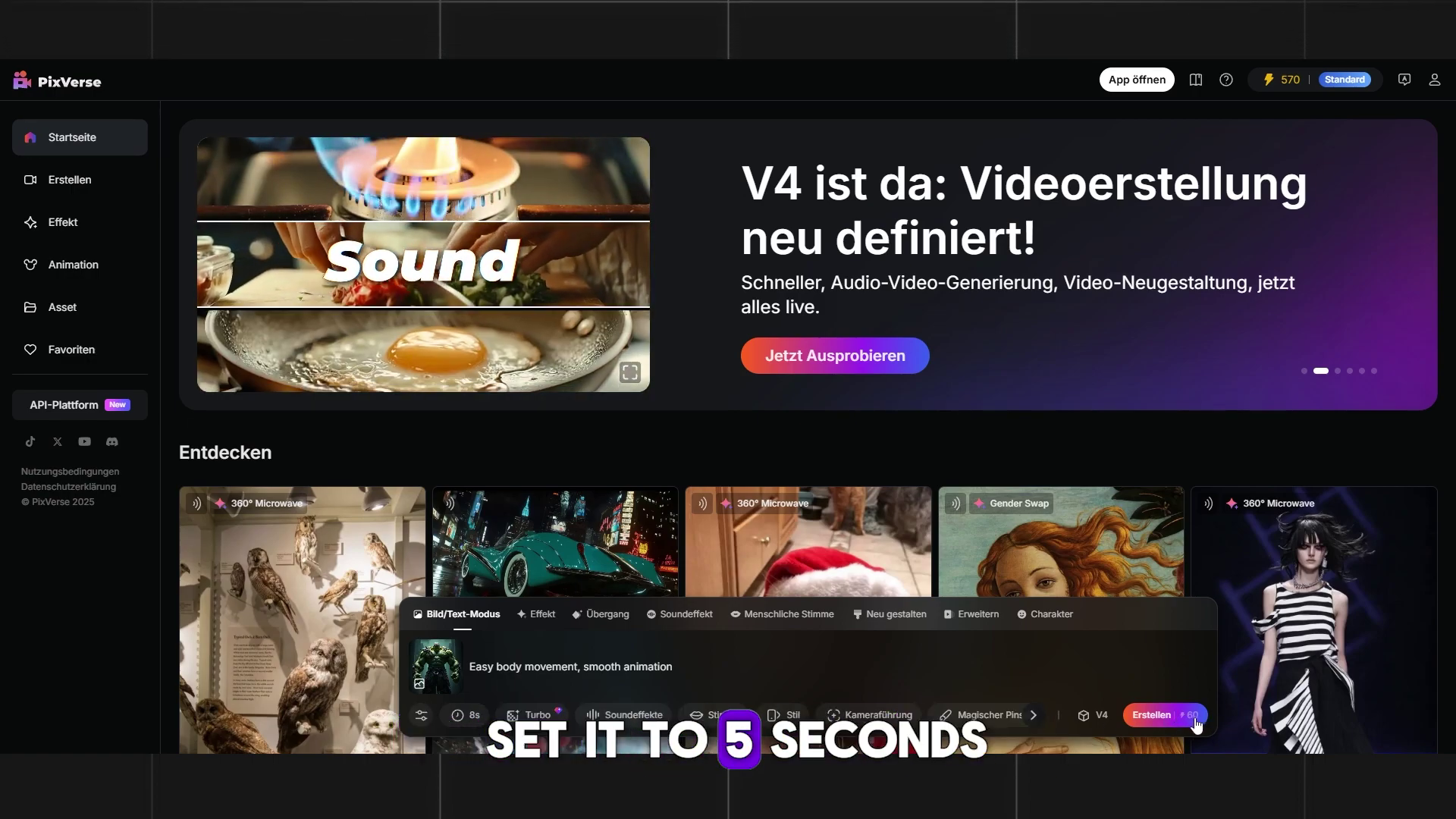
Set Dauer to 5s, stay in Bild/Text-Modus, and generate the green hero's animation.
click(465, 714)
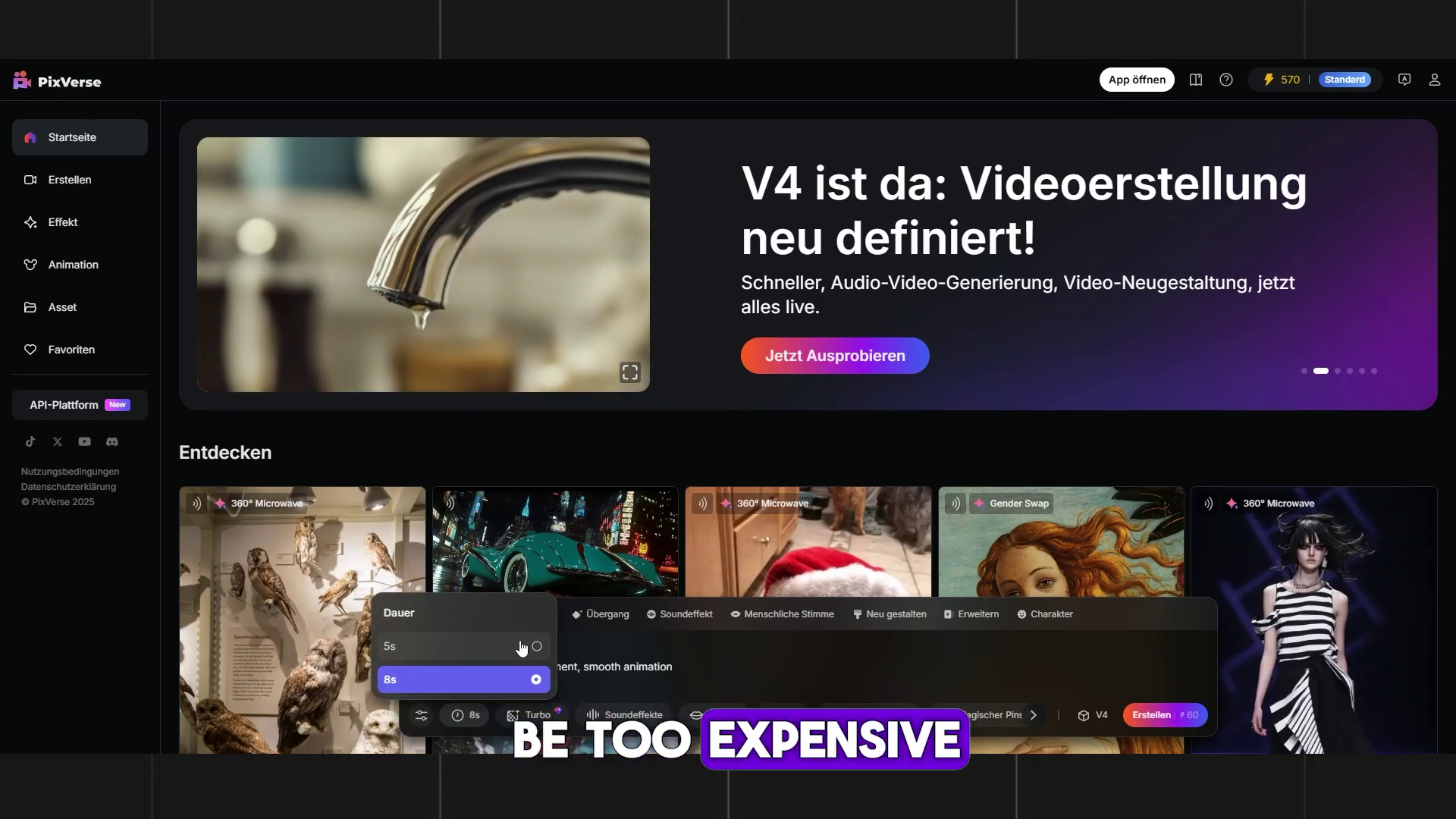
click(495, 650)
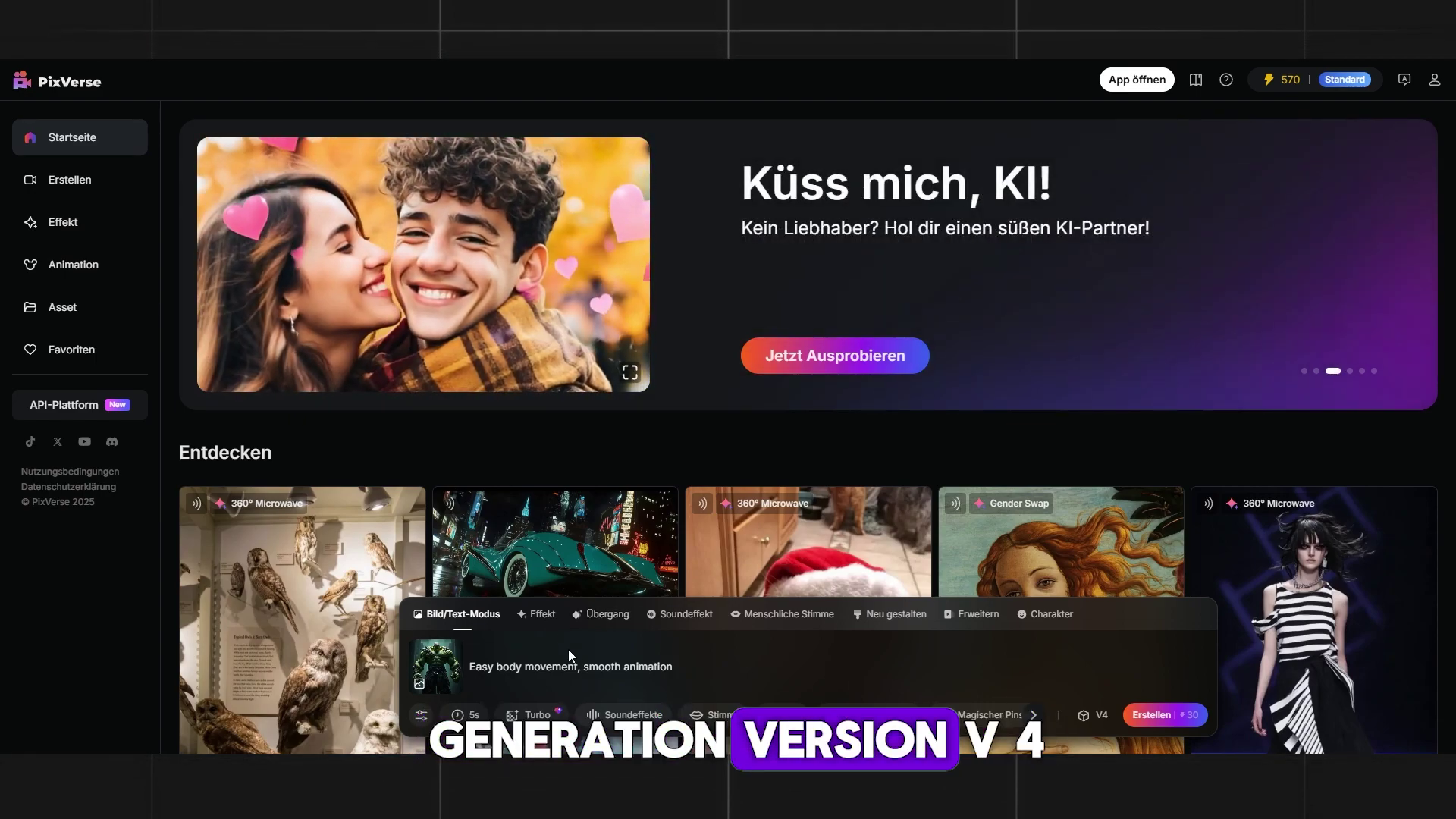
click(538, 614)
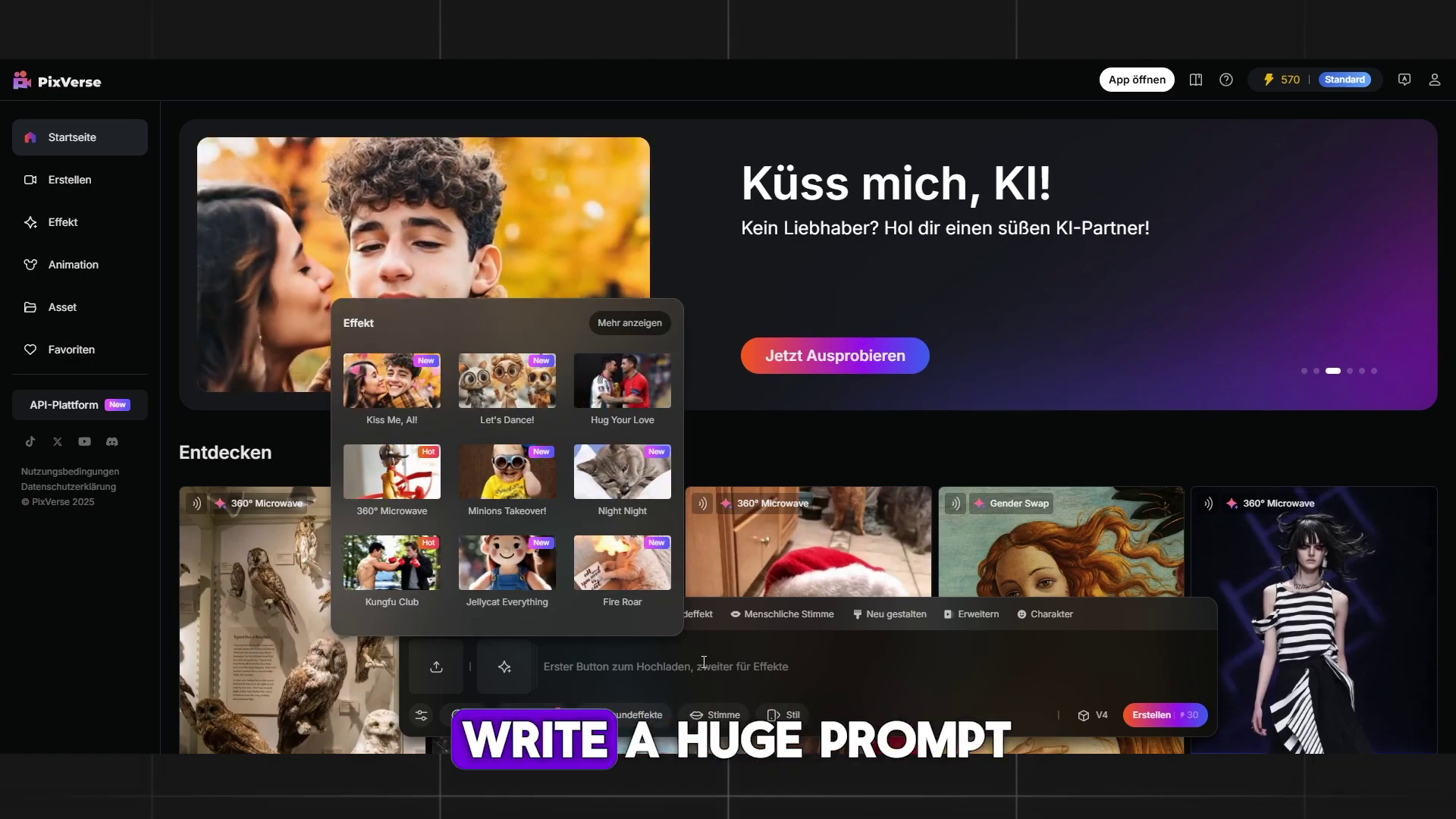
click(447, 618)
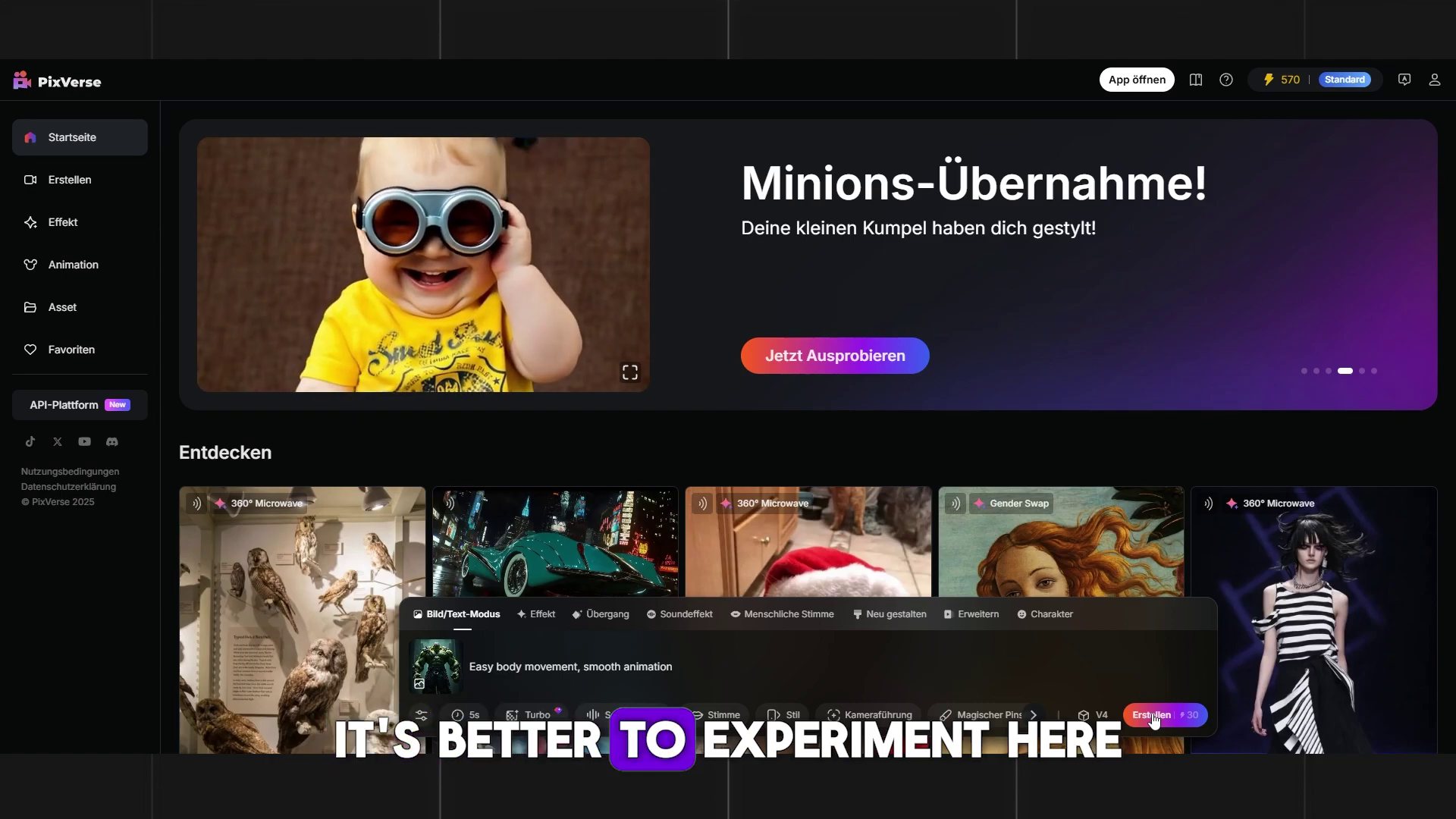
click(1146, 715)
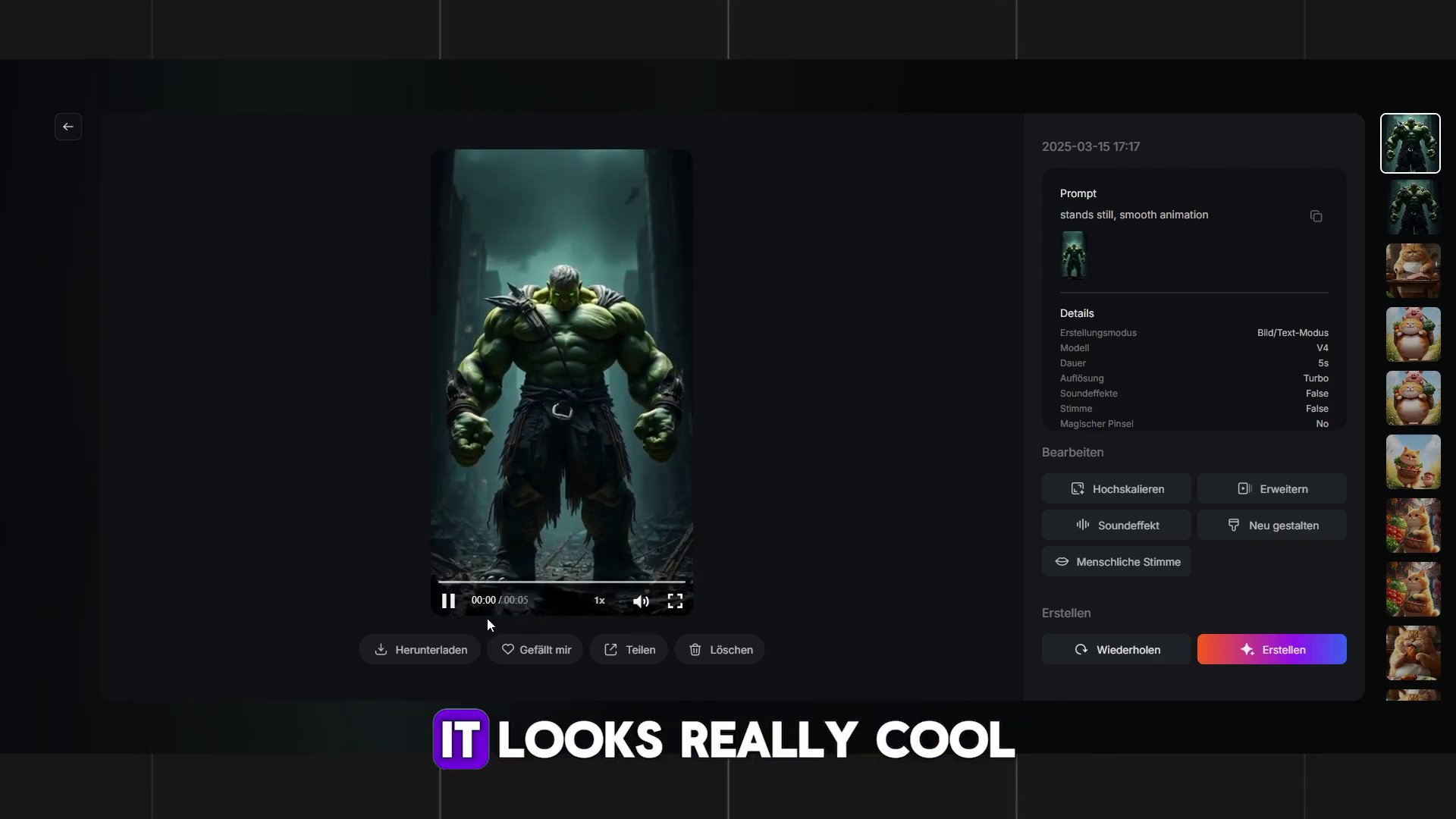
Pause the generated green hero clip preview.
click(448, 602)
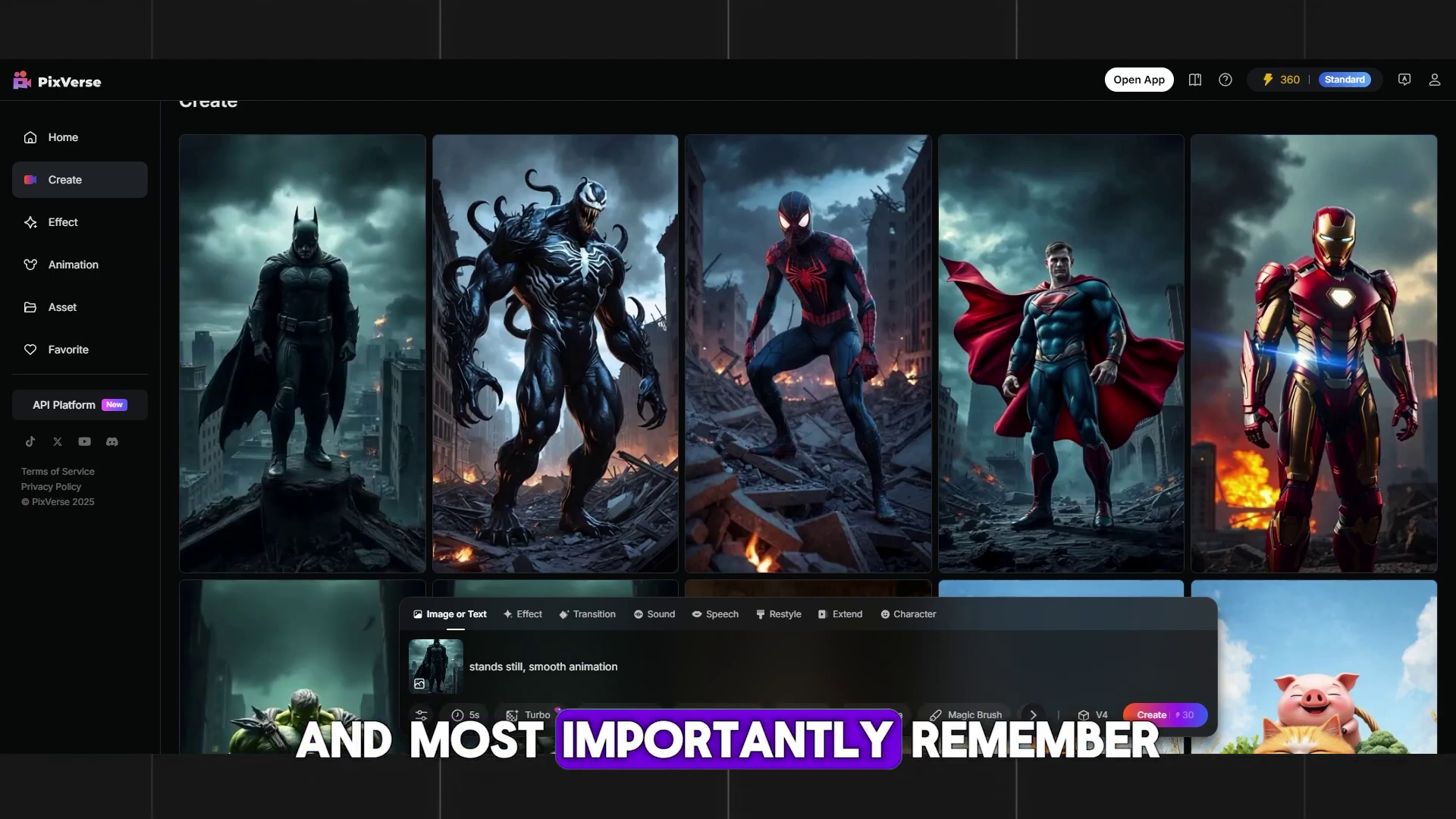
Open the Batman clip's details and download it watermark-free.
mouse_move(363, 341)
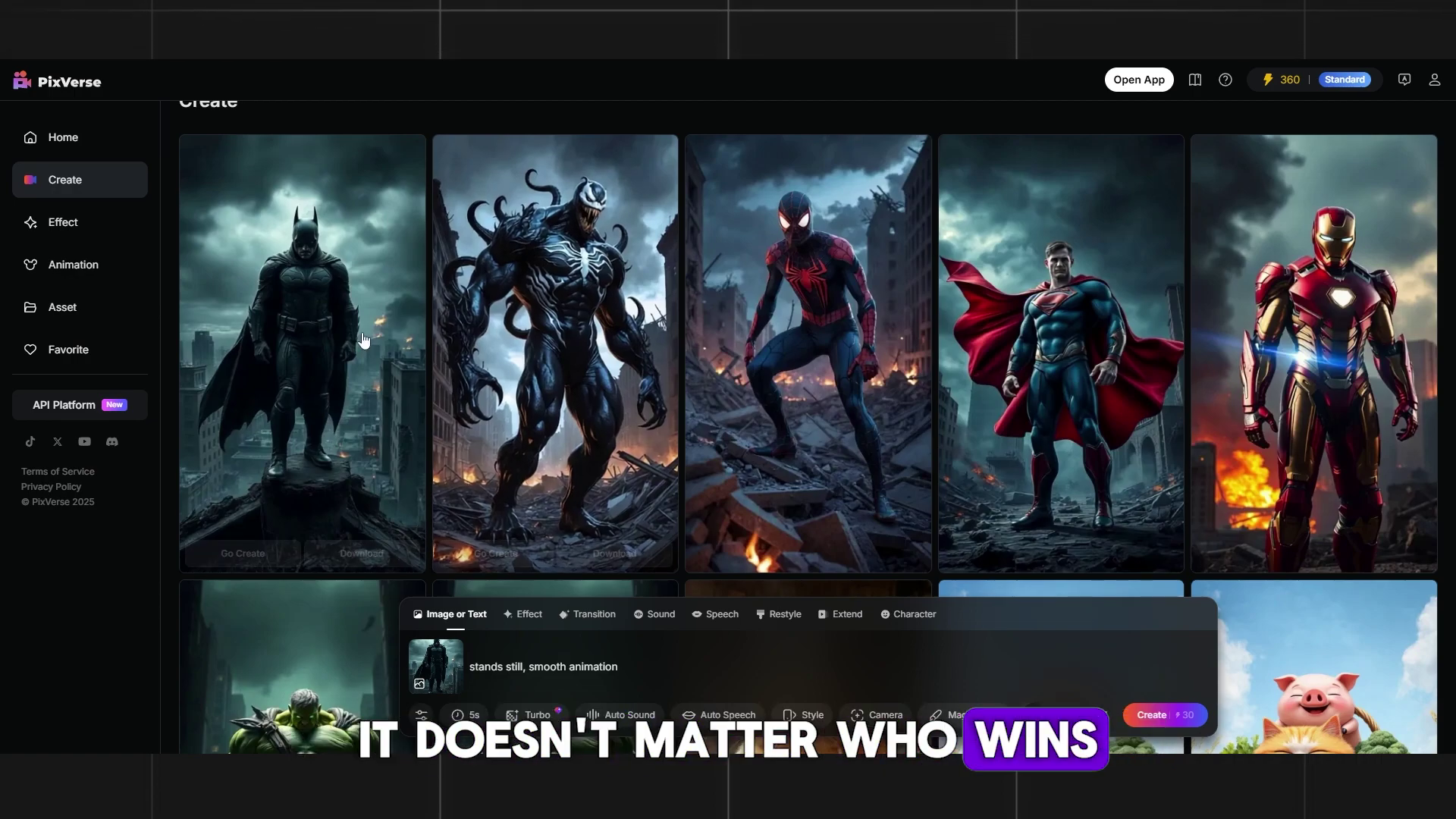
click(342, 312)
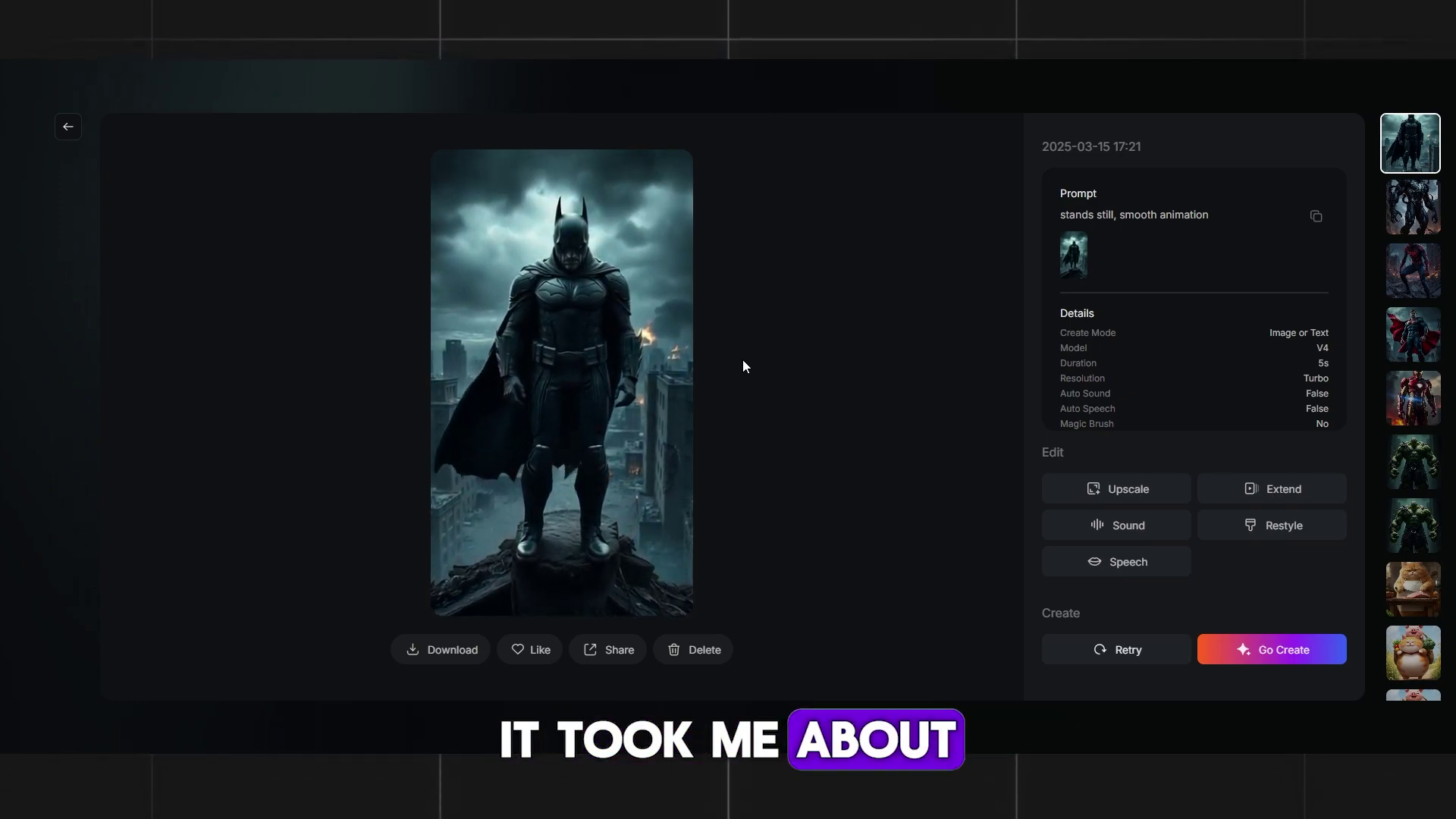
mouse_move(440, 653)
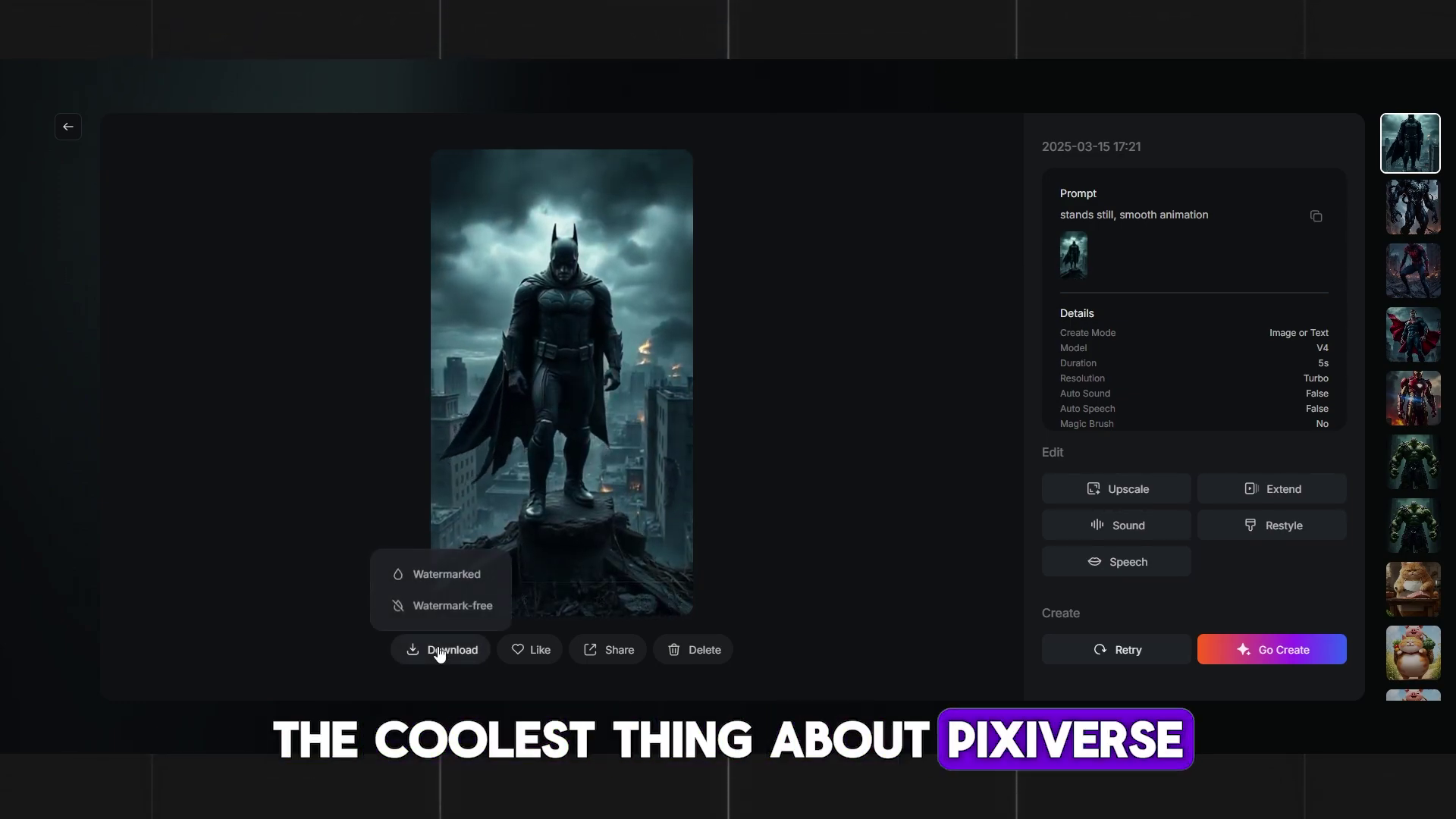
click(424, 605)
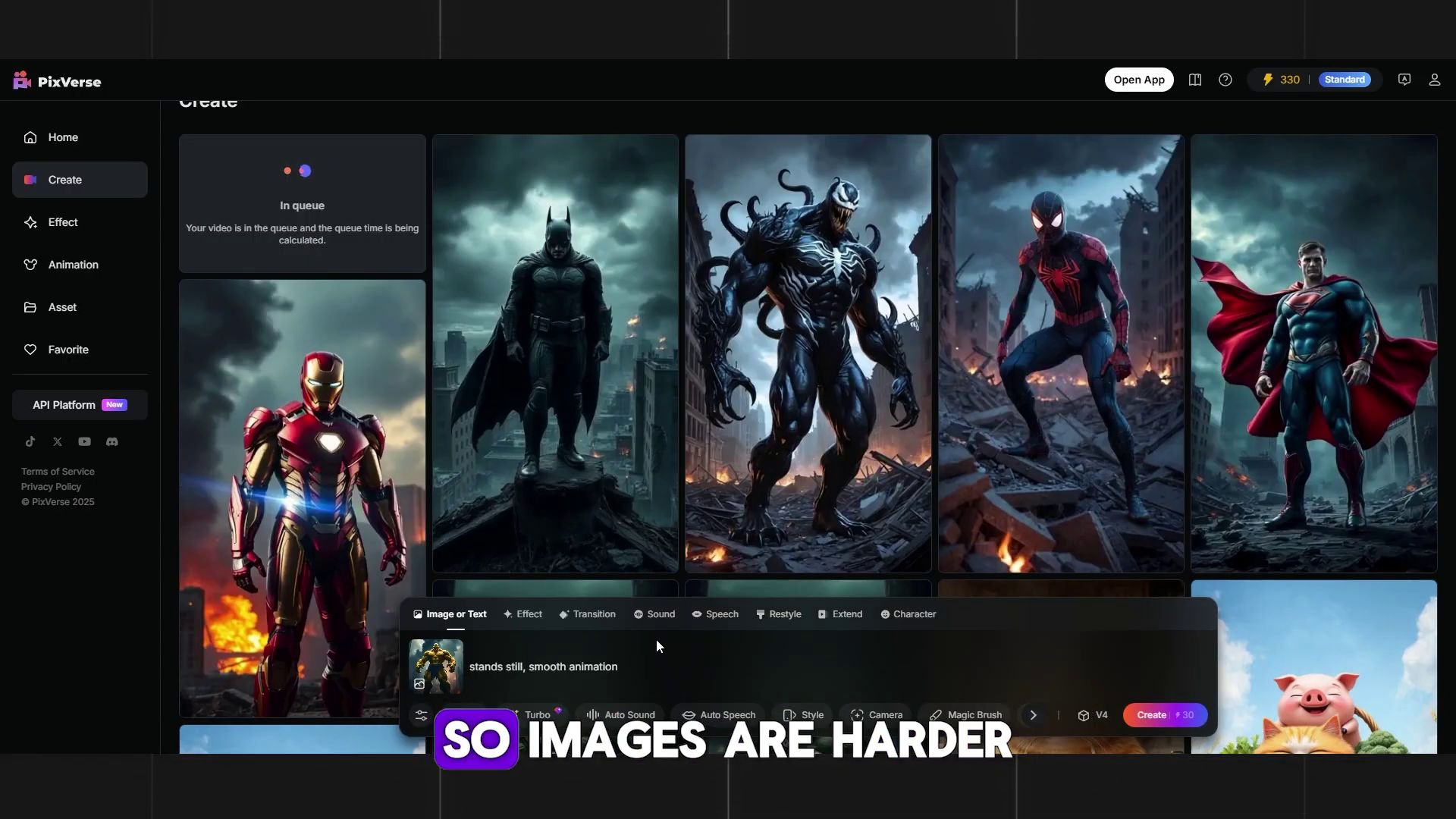
mouse_move(423, 385)
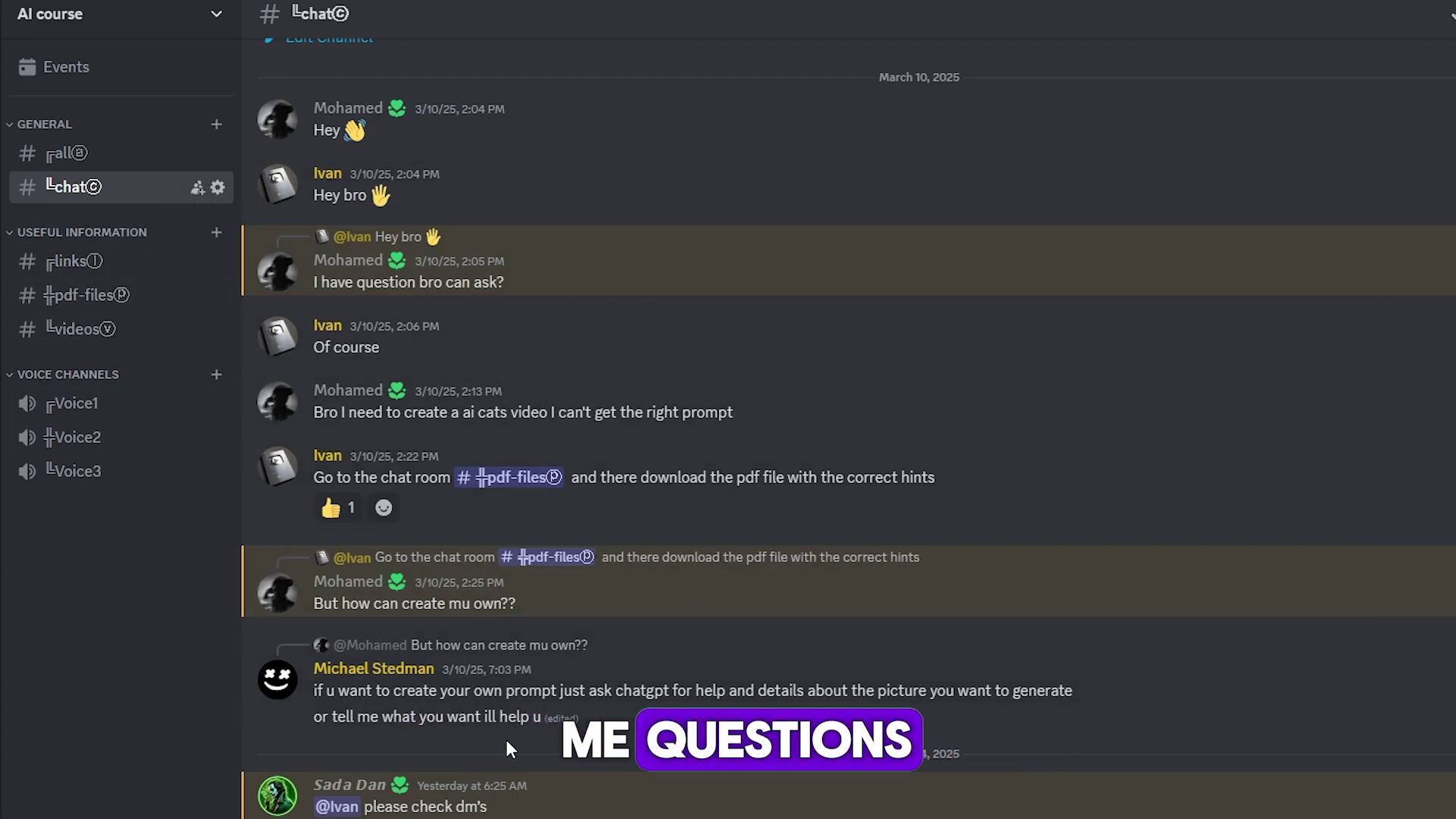
Open the #pdf-files channel and select the prompts message with its PDF attachment.
click(102, 307)
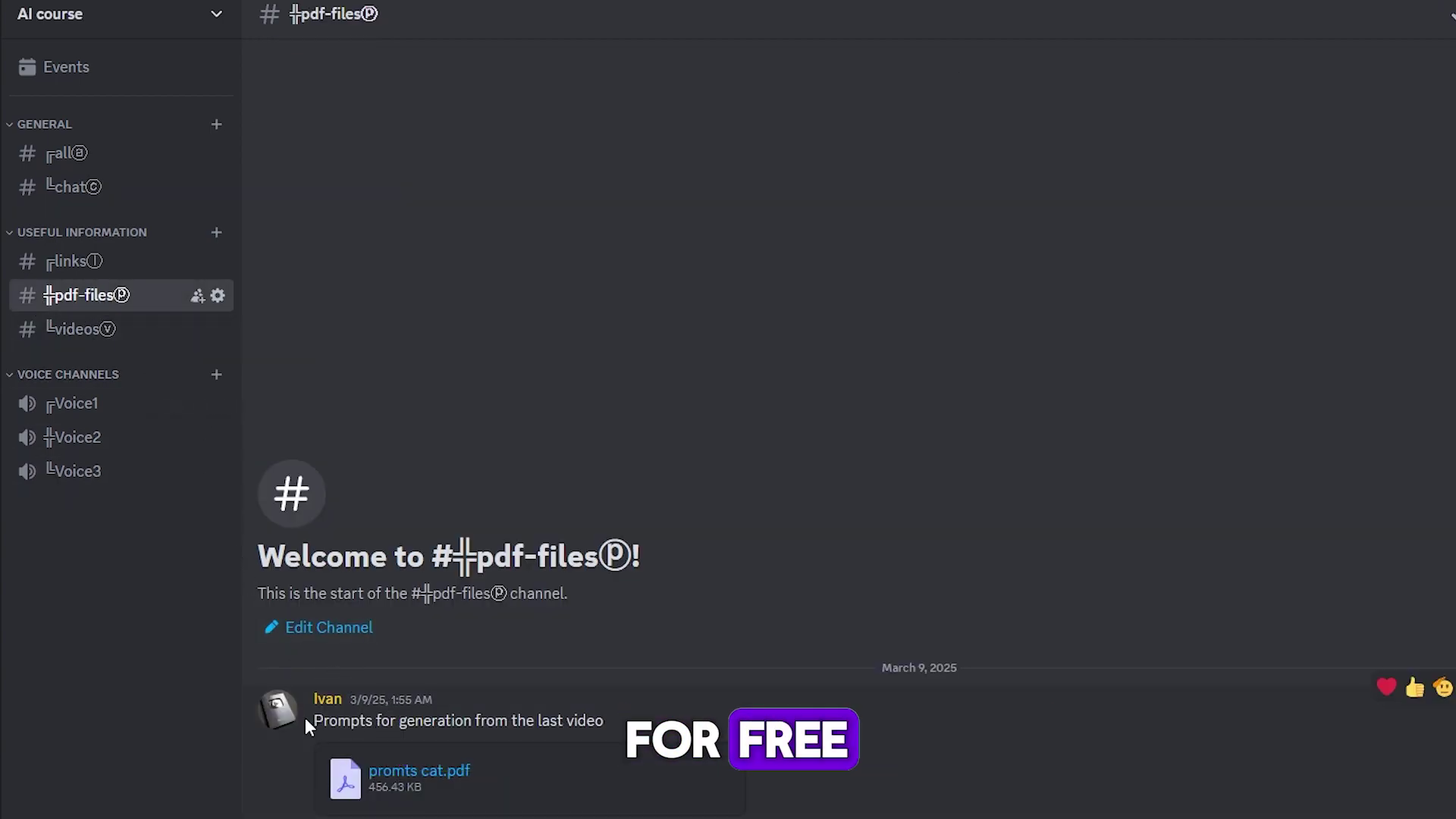
drag(304, 711, 868, 779)
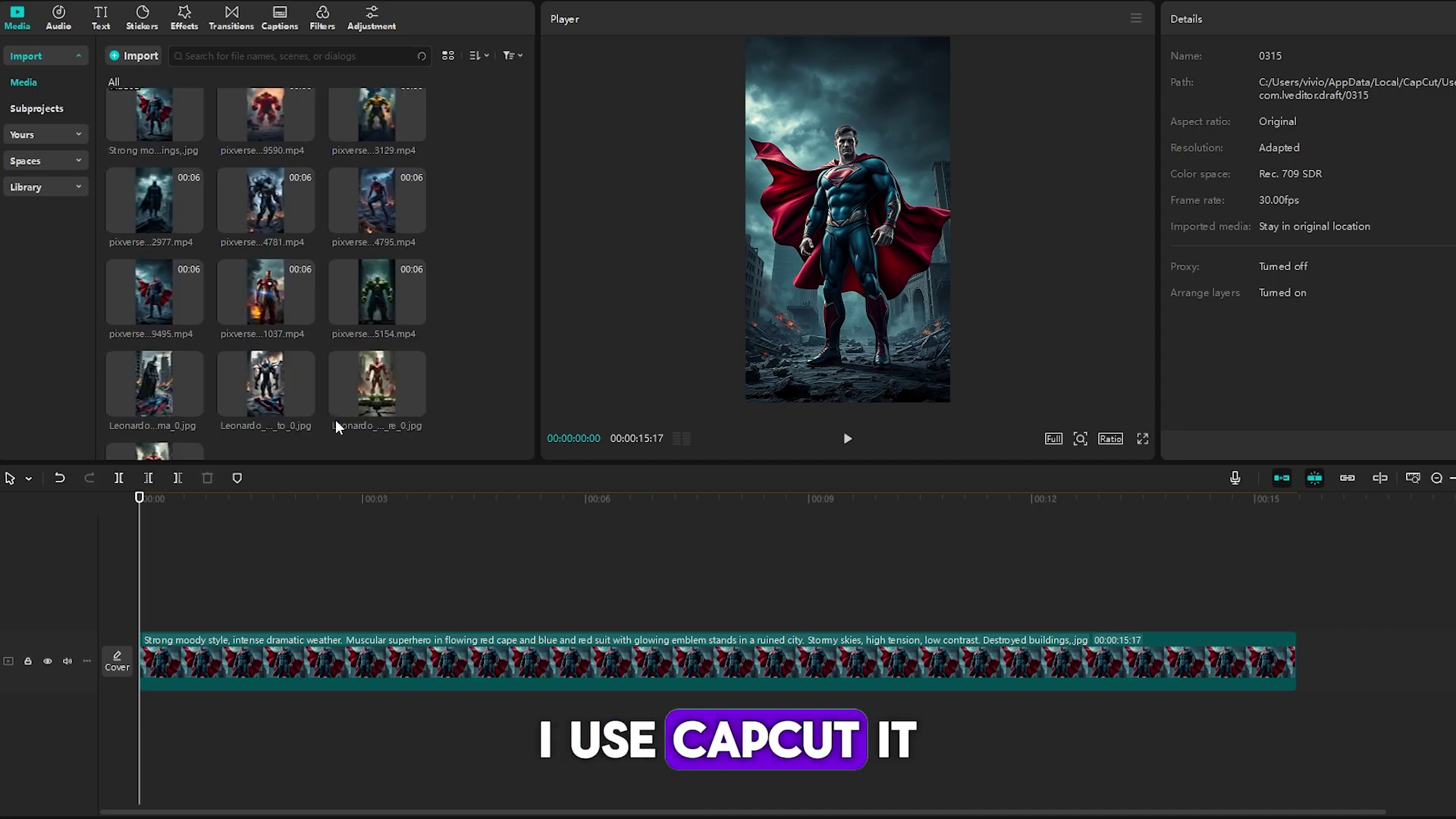
scroll(198, 259, up, 1)
drag(470, 119, 437, 195)
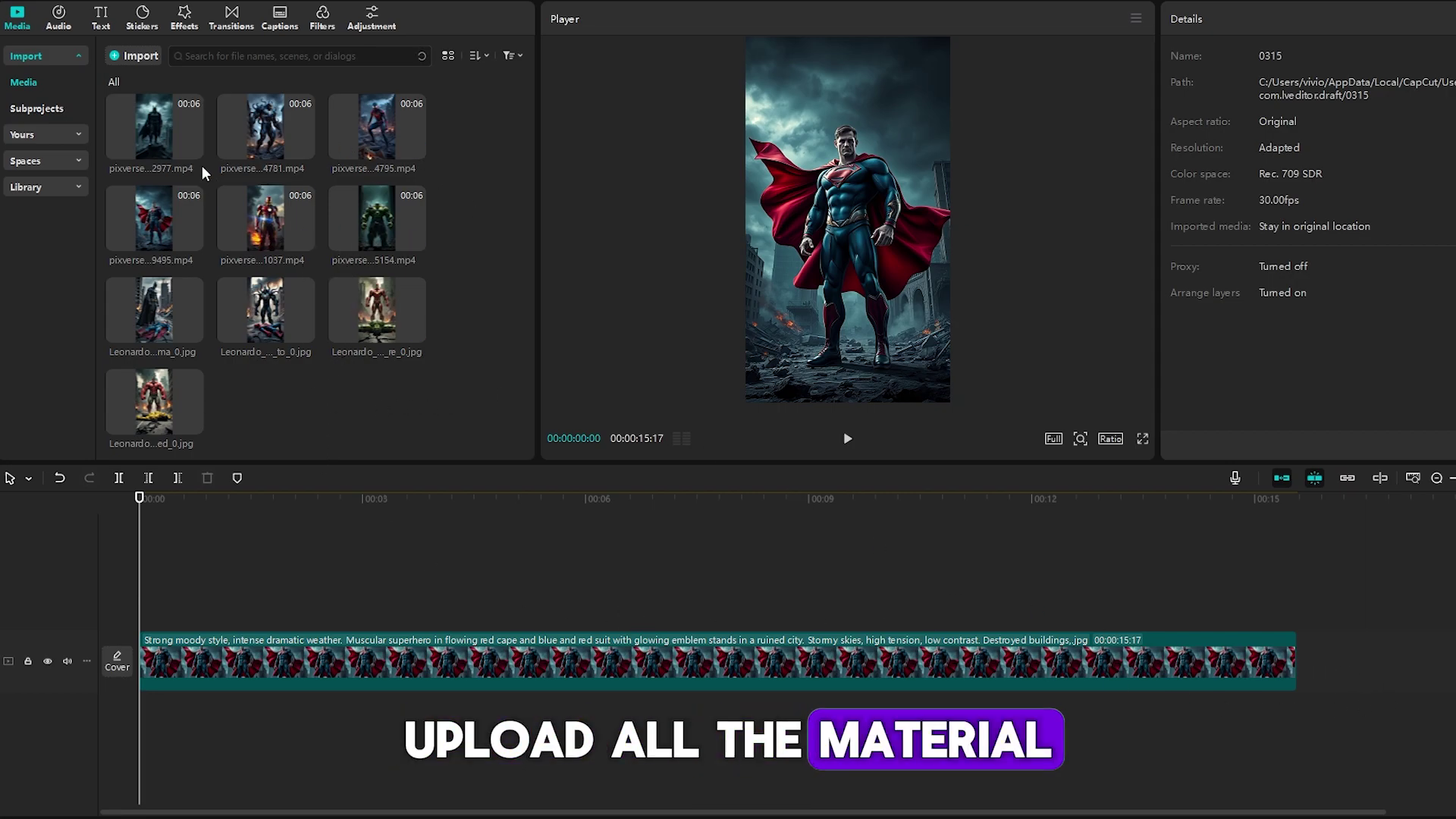
scroll(209, 176, up, 2)
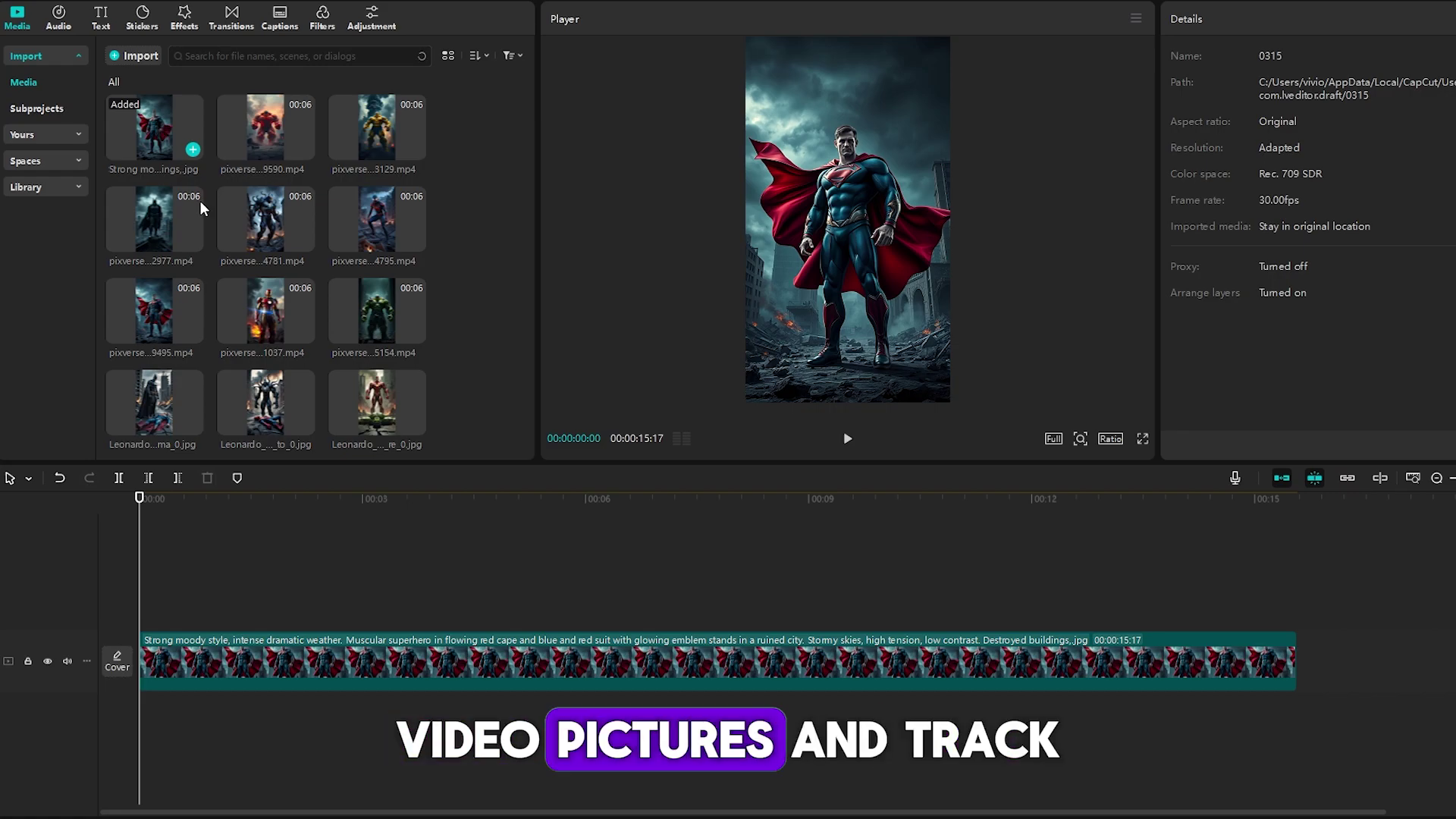
scroll(199, 227, down, 2)
Add the 9495 clip on a track above the main clip, then undo trial resizing and moving.
drag(149, 240, 151, 611)
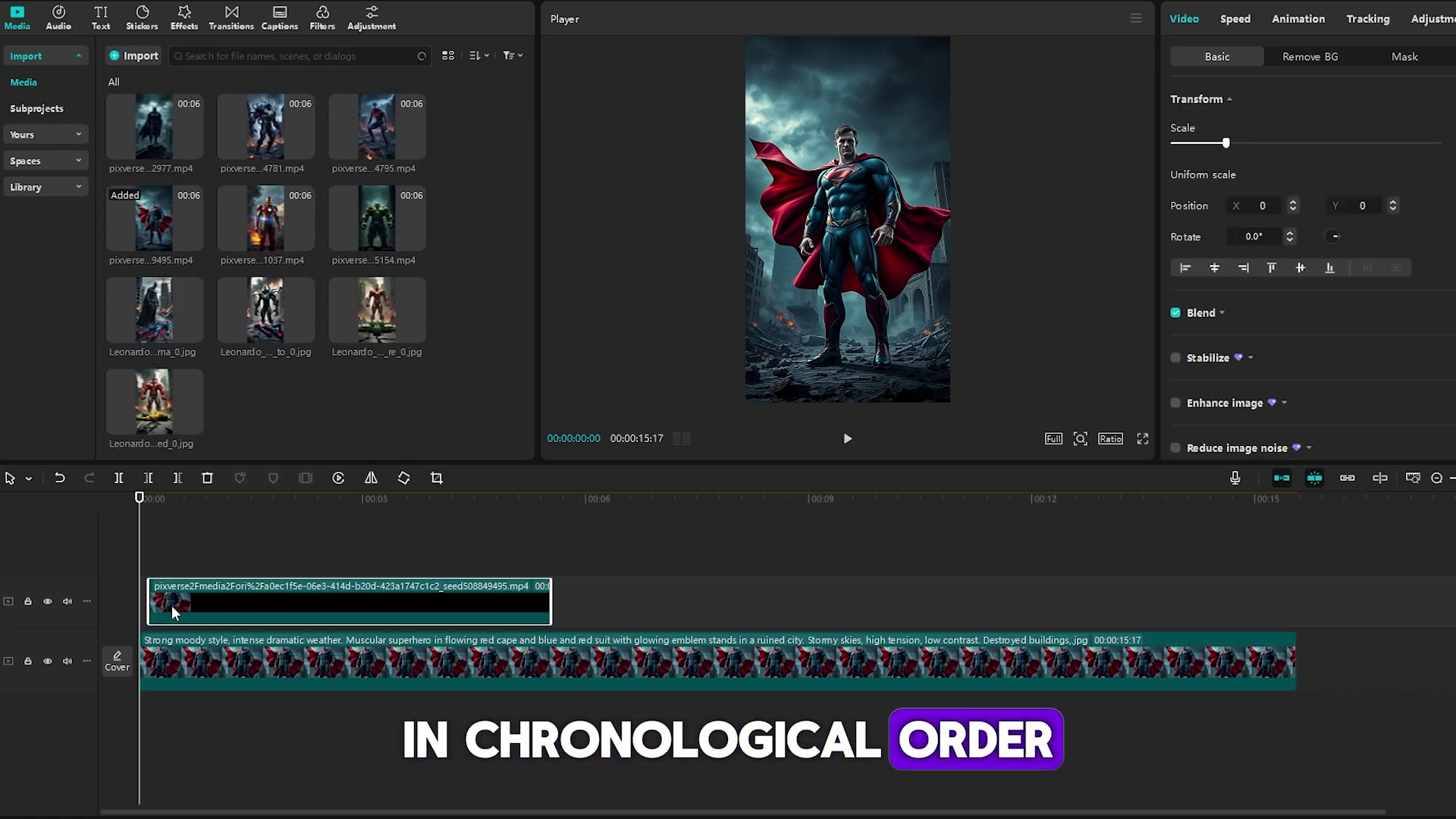
drag(150, 545, 170, 540)
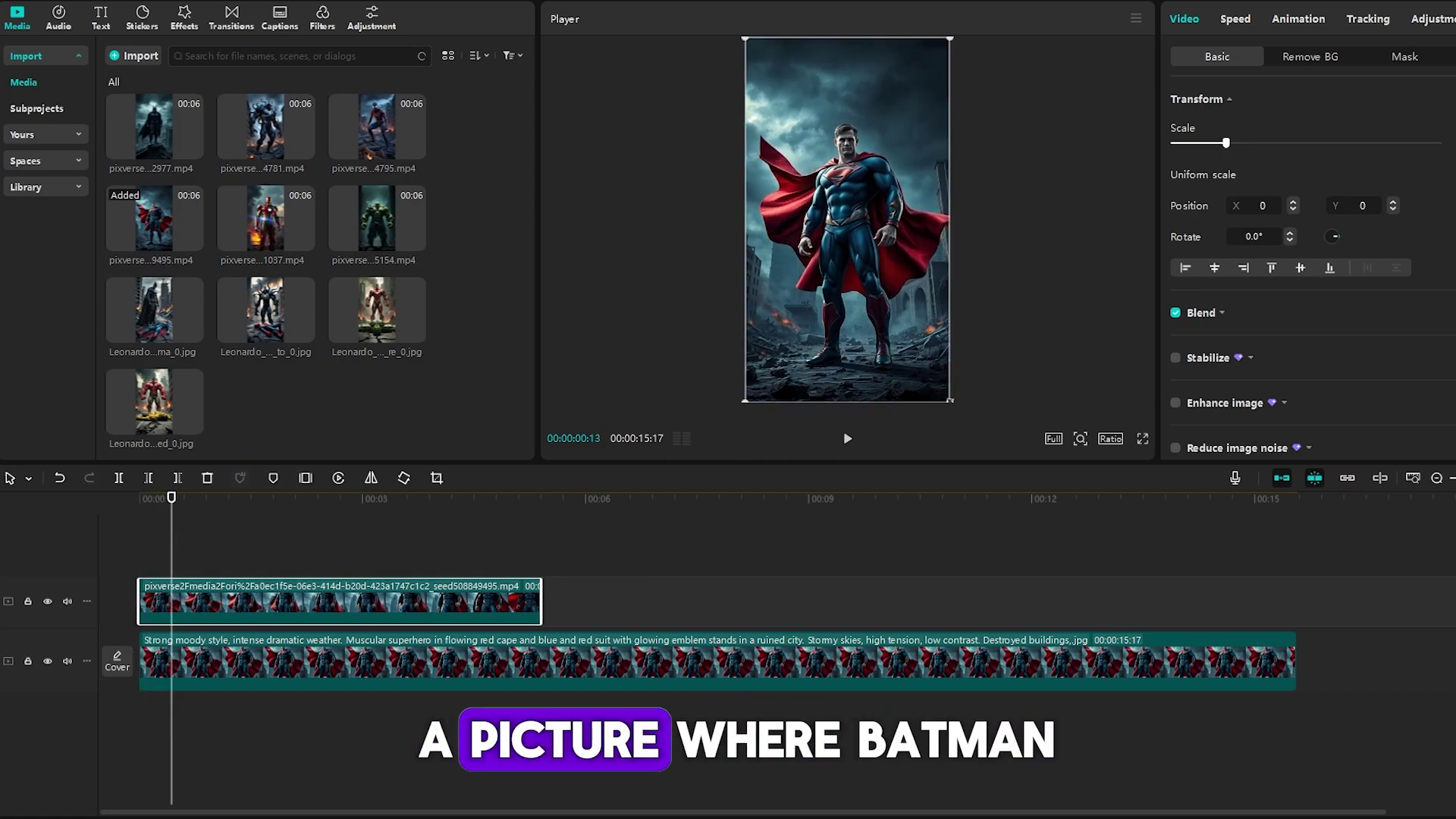
drag(950, 399, 897, 343)
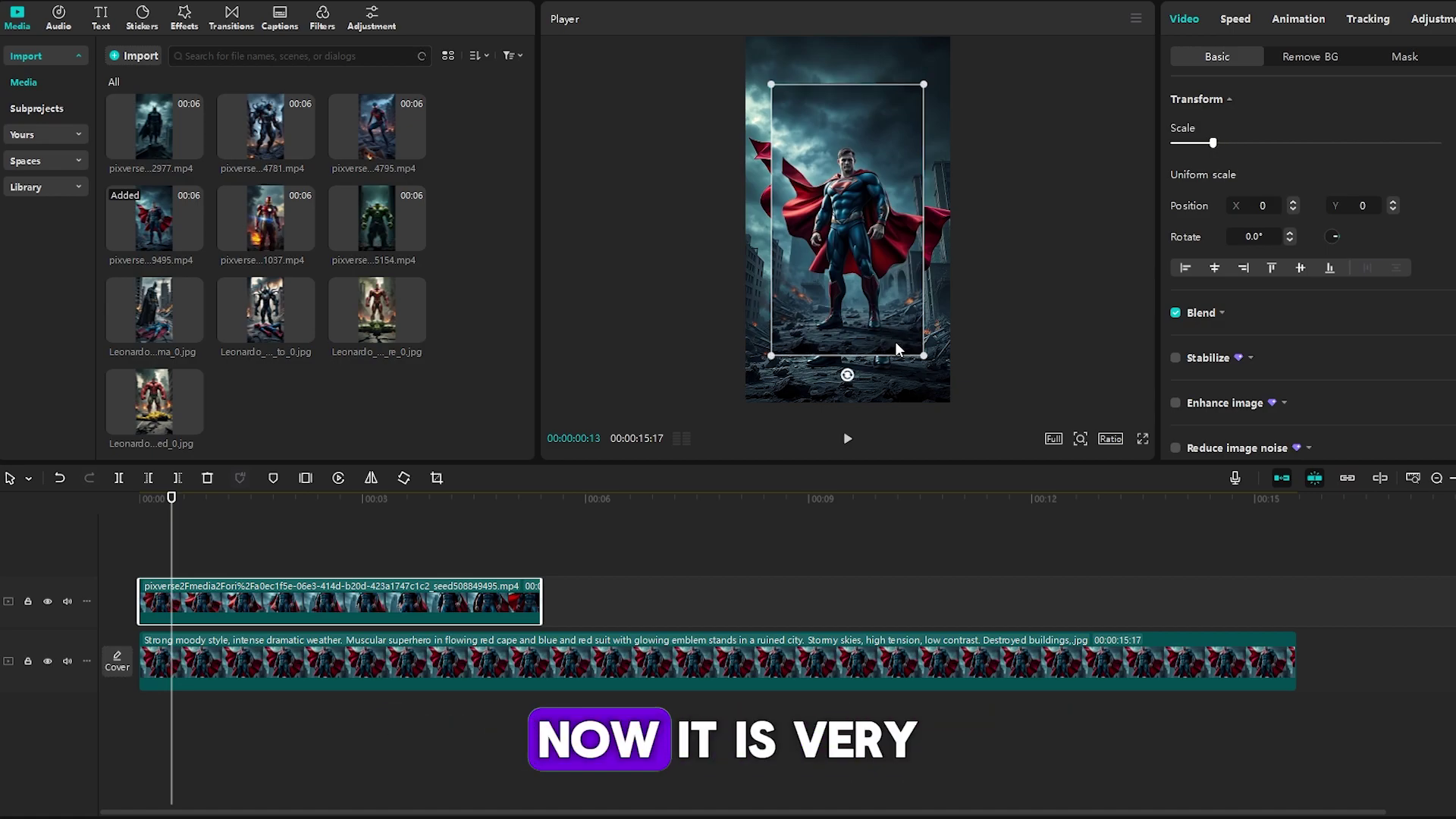
key(ctrl+z)
drag(898, 344, 898, 441)
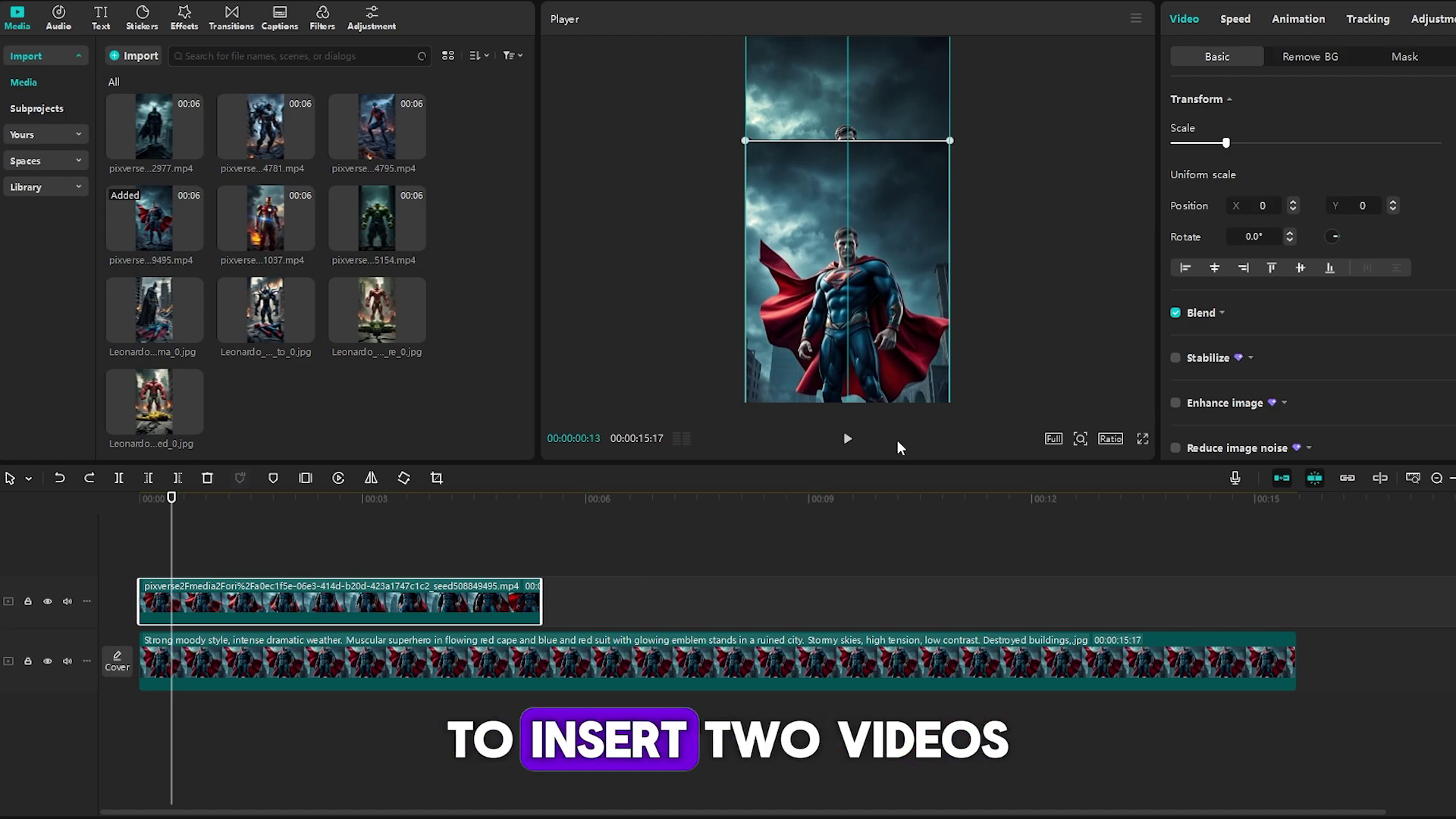
key(ctrl+z)
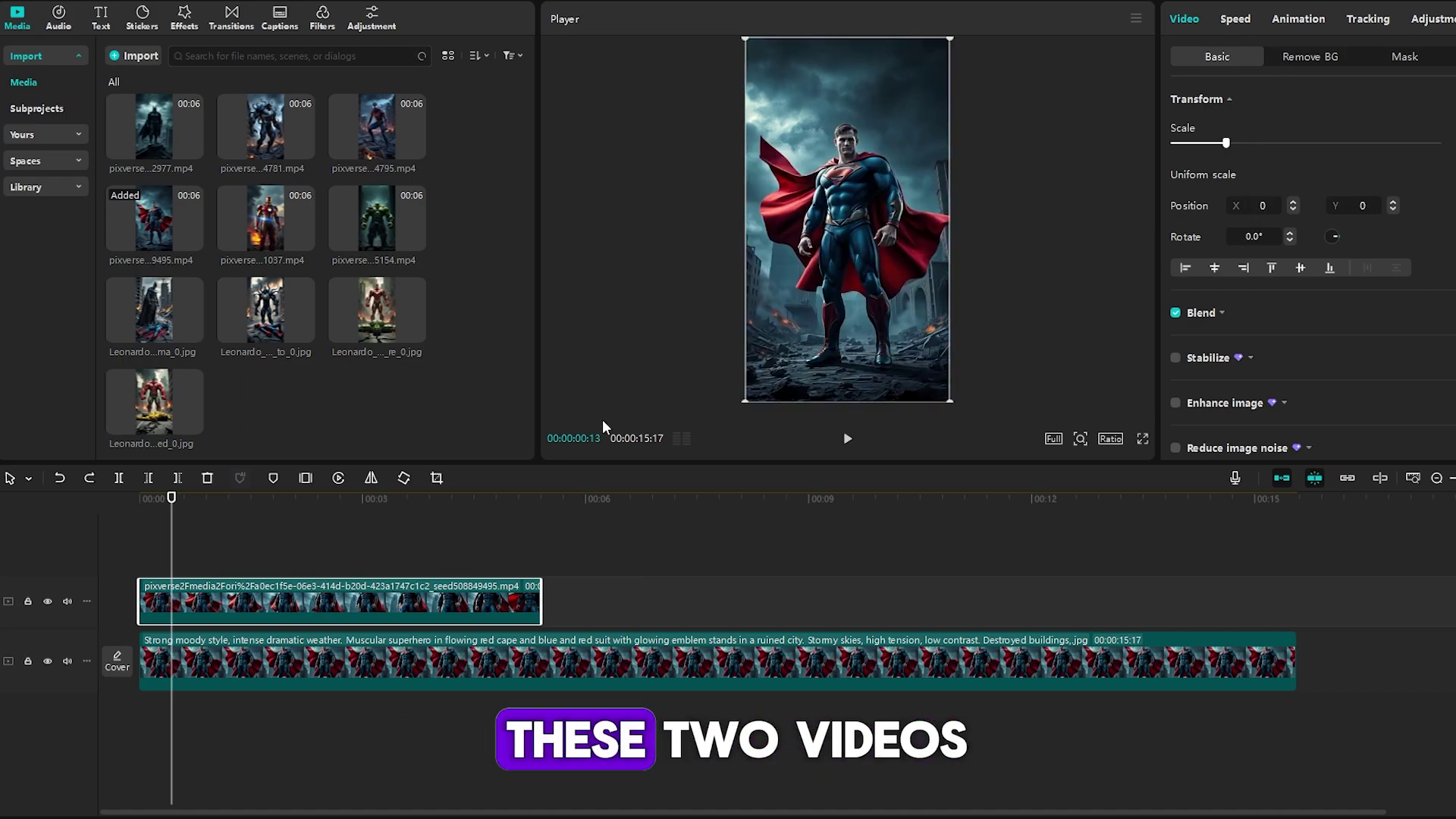
Crop the Superman clip, trimming sky from the top and a little from the bottom.
click(436, 478)
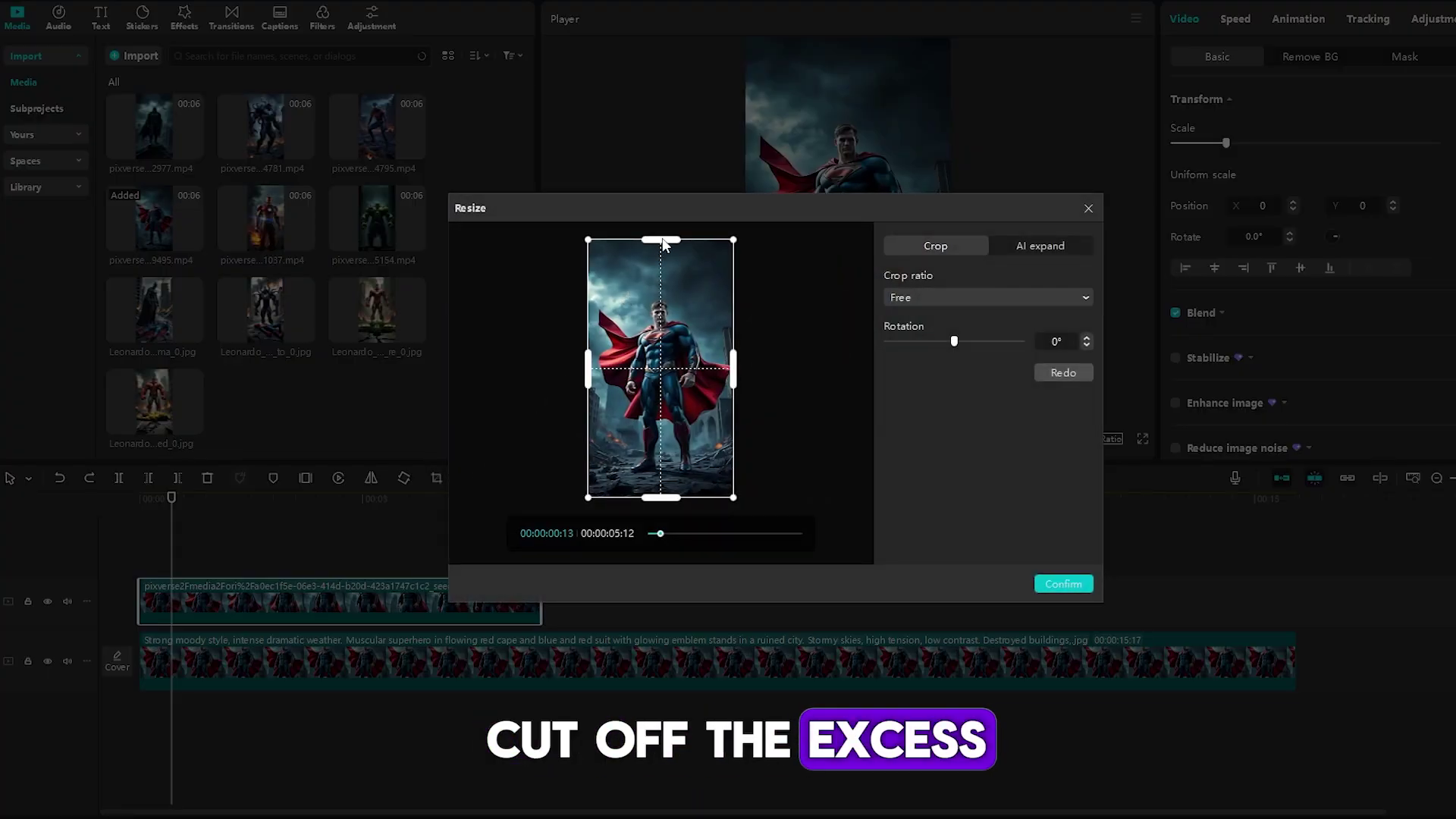
drag(662, 241, 664, 285)
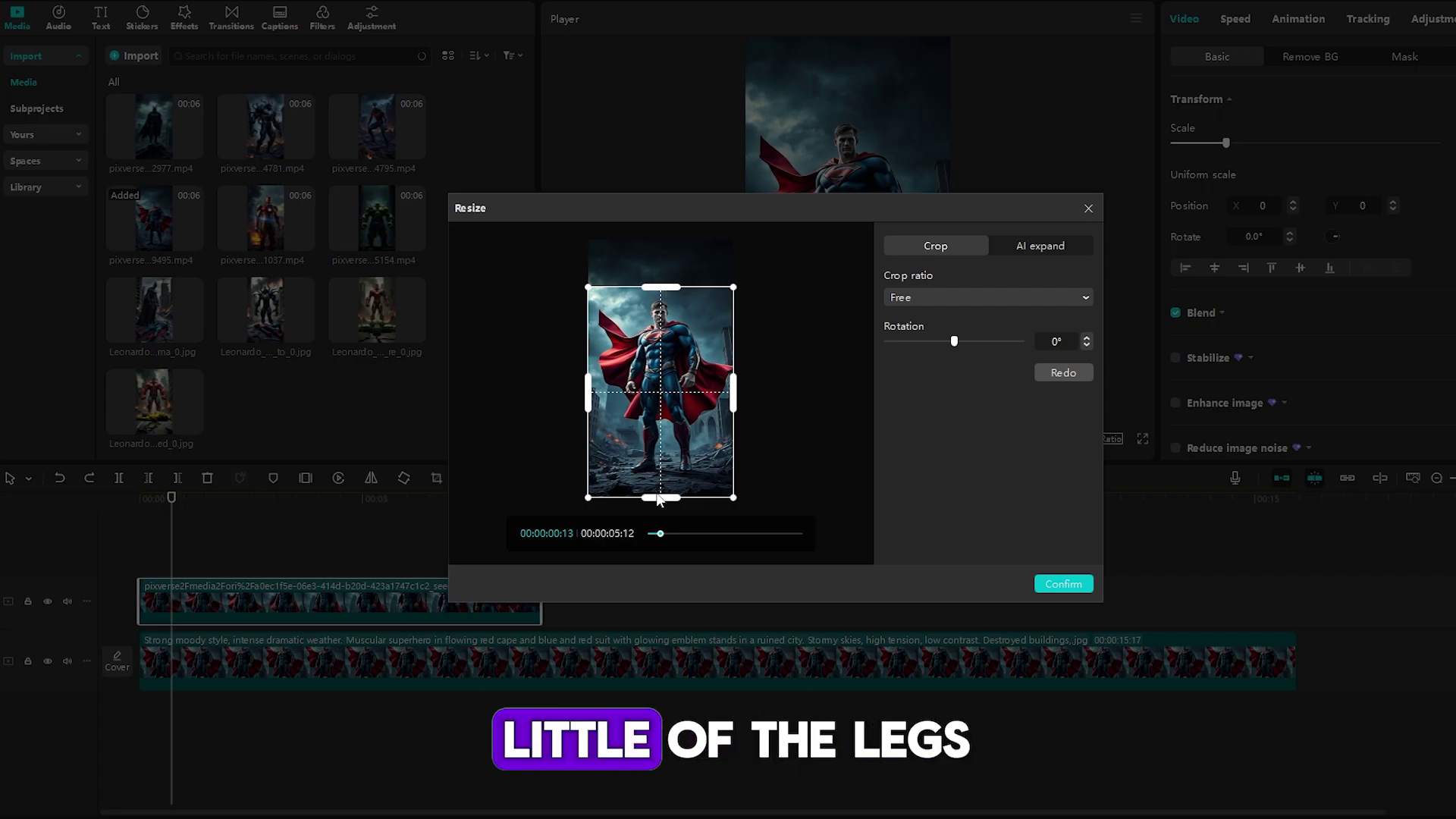
drag(663, 499, 665, 496)
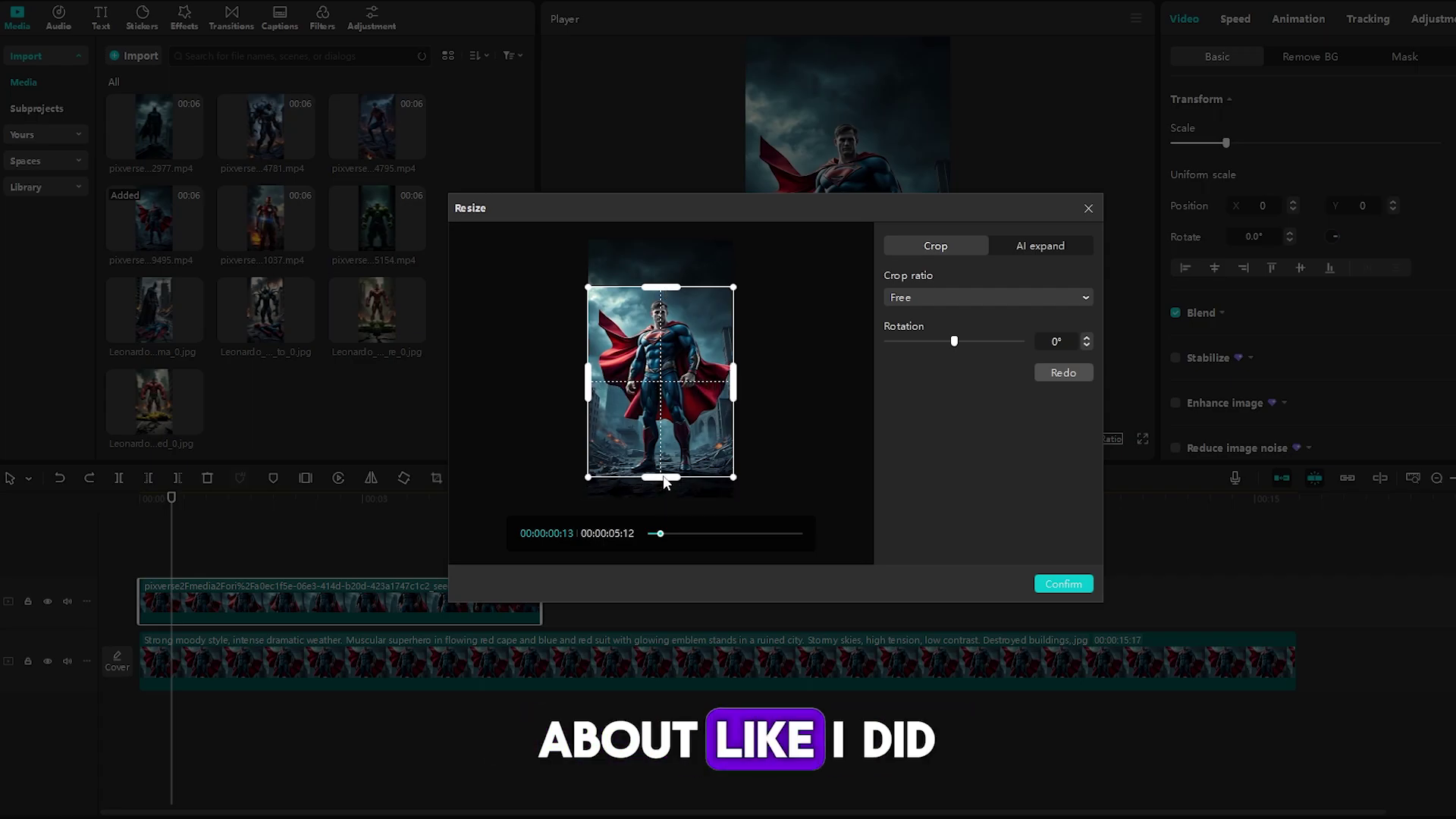
drag(662, 287, 664, 297)
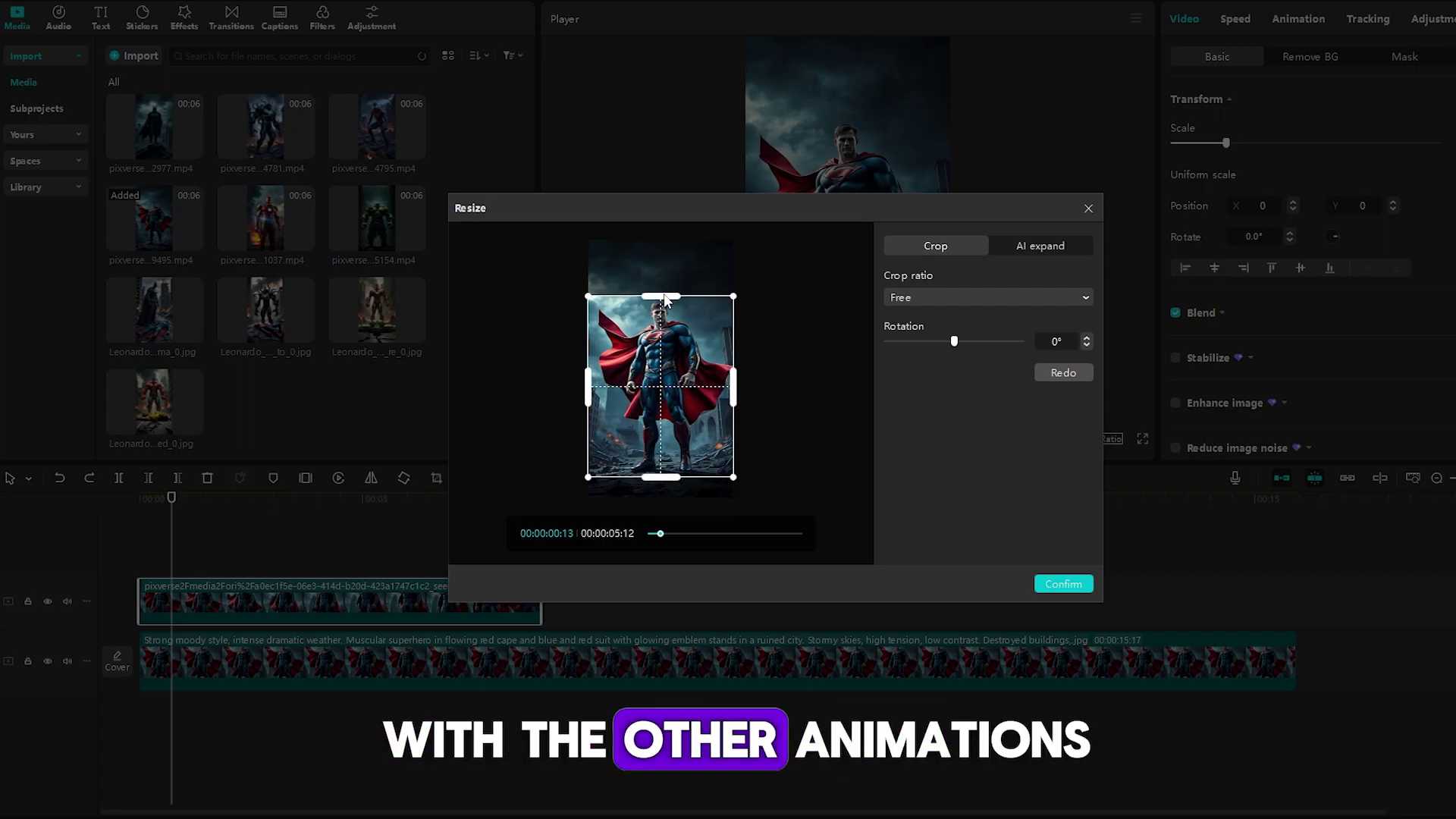
click(1064, 584)
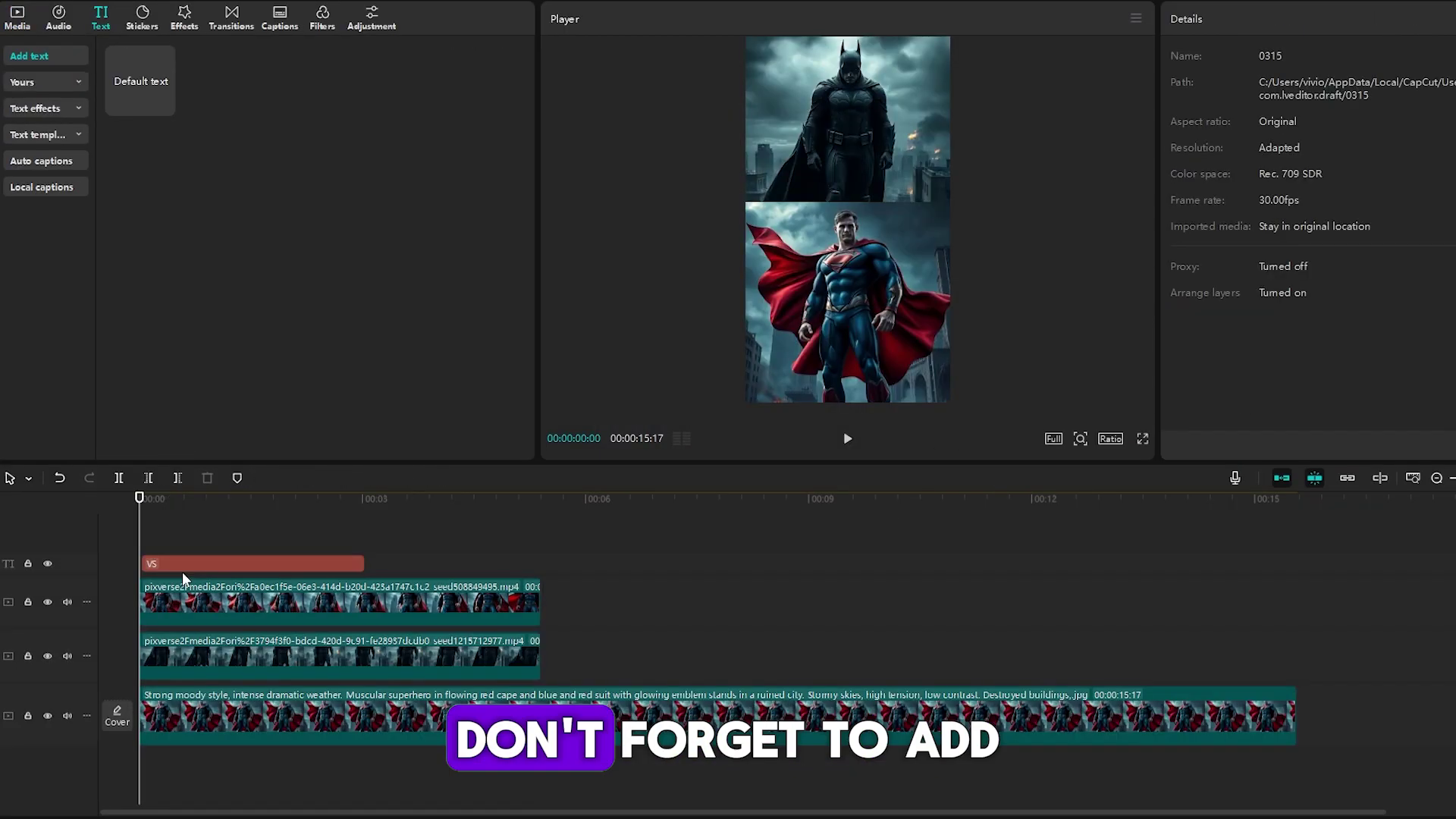
Select and scrub the VS title clip, then play the split-screen preview from the start.
click(164, 567)
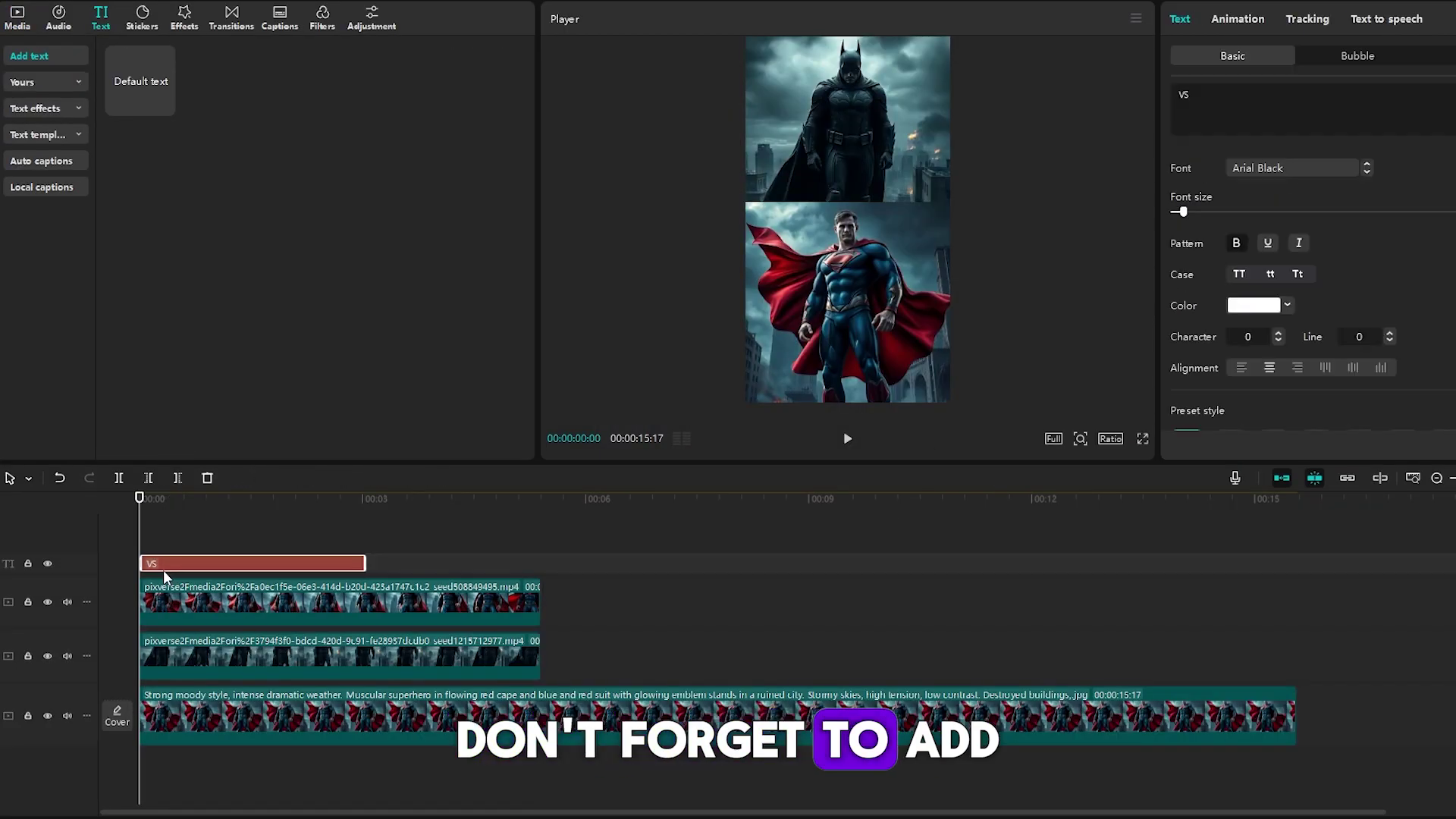
click(187, 528)
drag(139, 498, 218, 498)
click(162, 565)
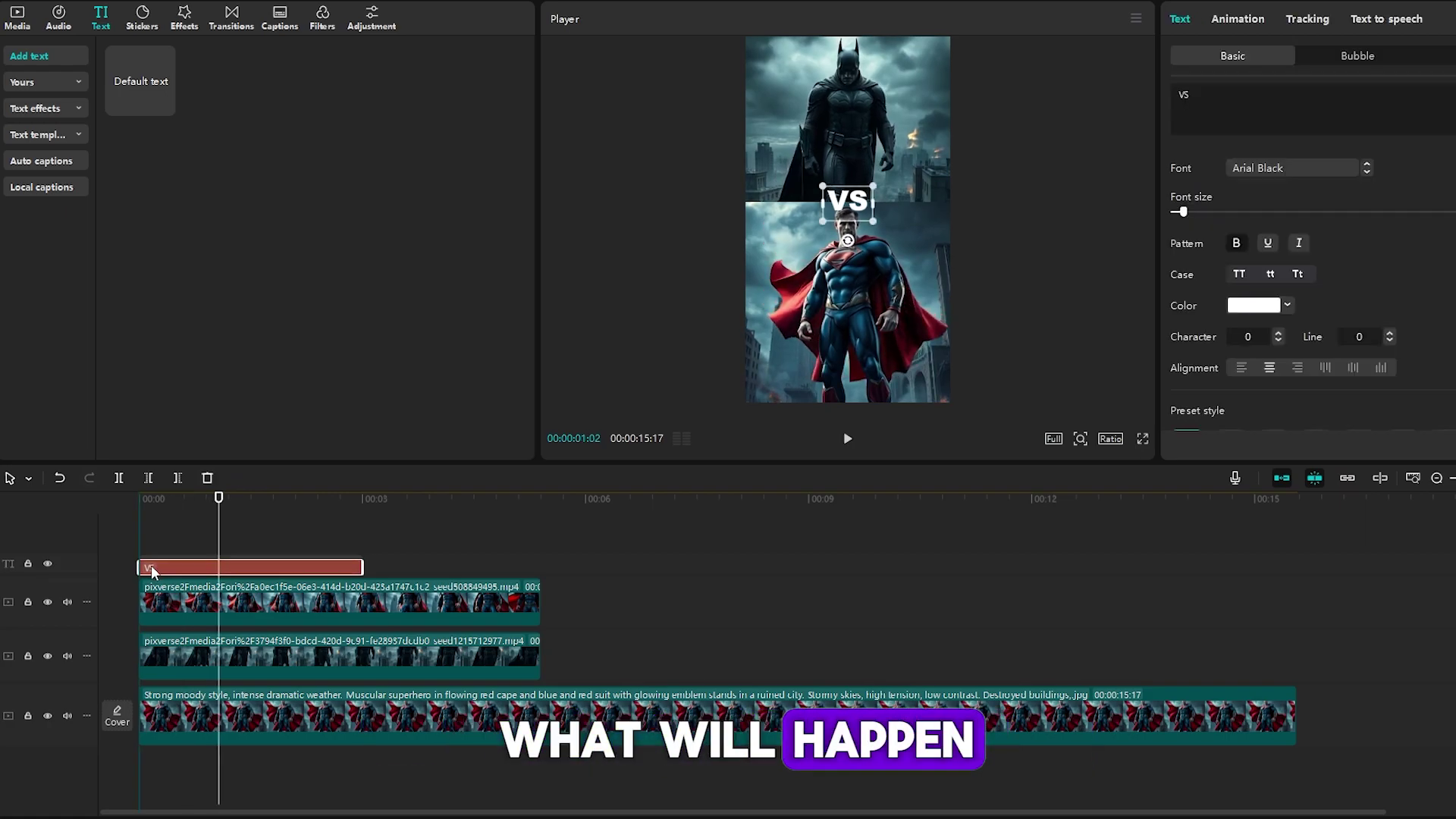
click(169, 535)
drag(161, 537, 125, 541)
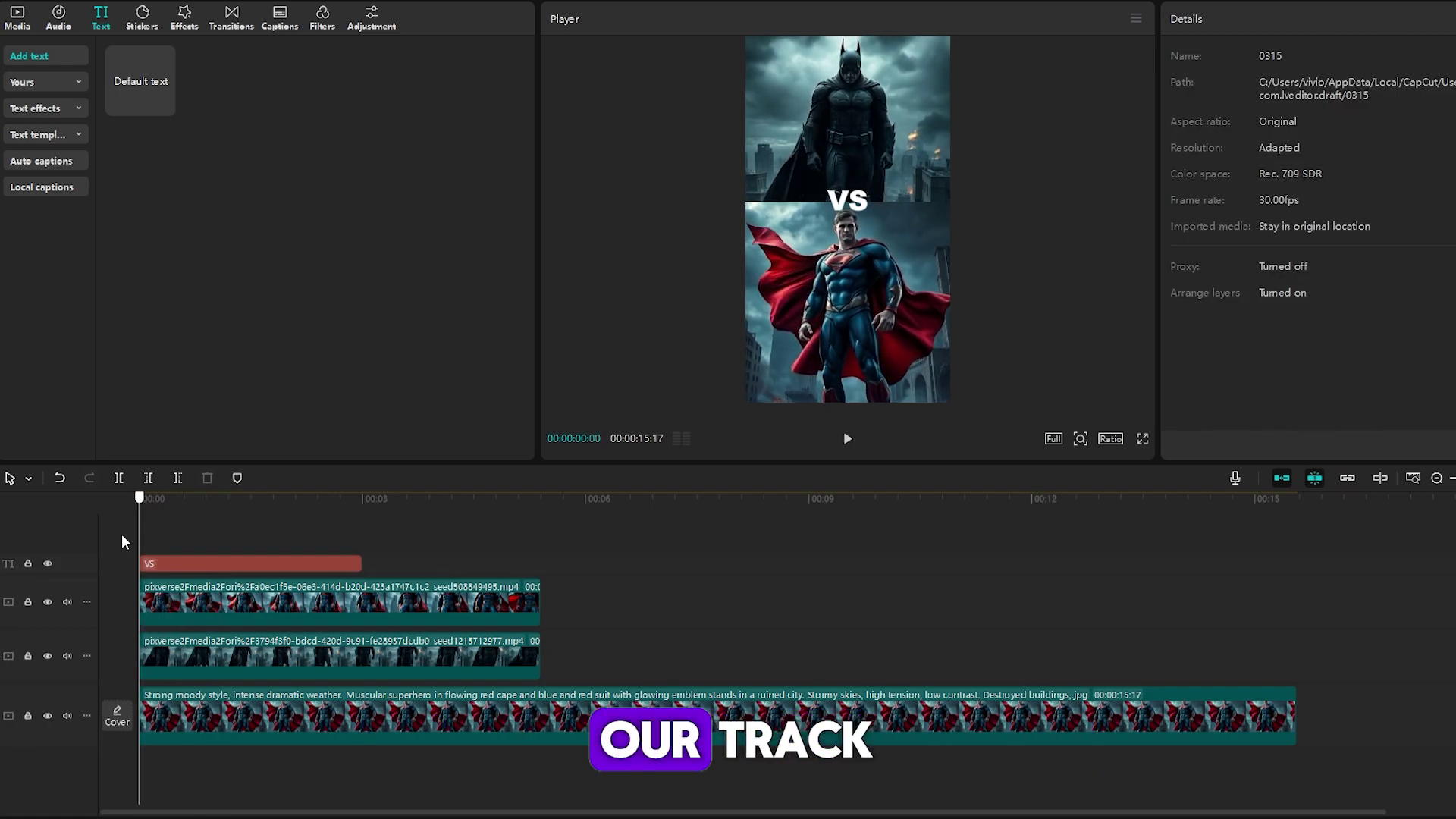
key(space)
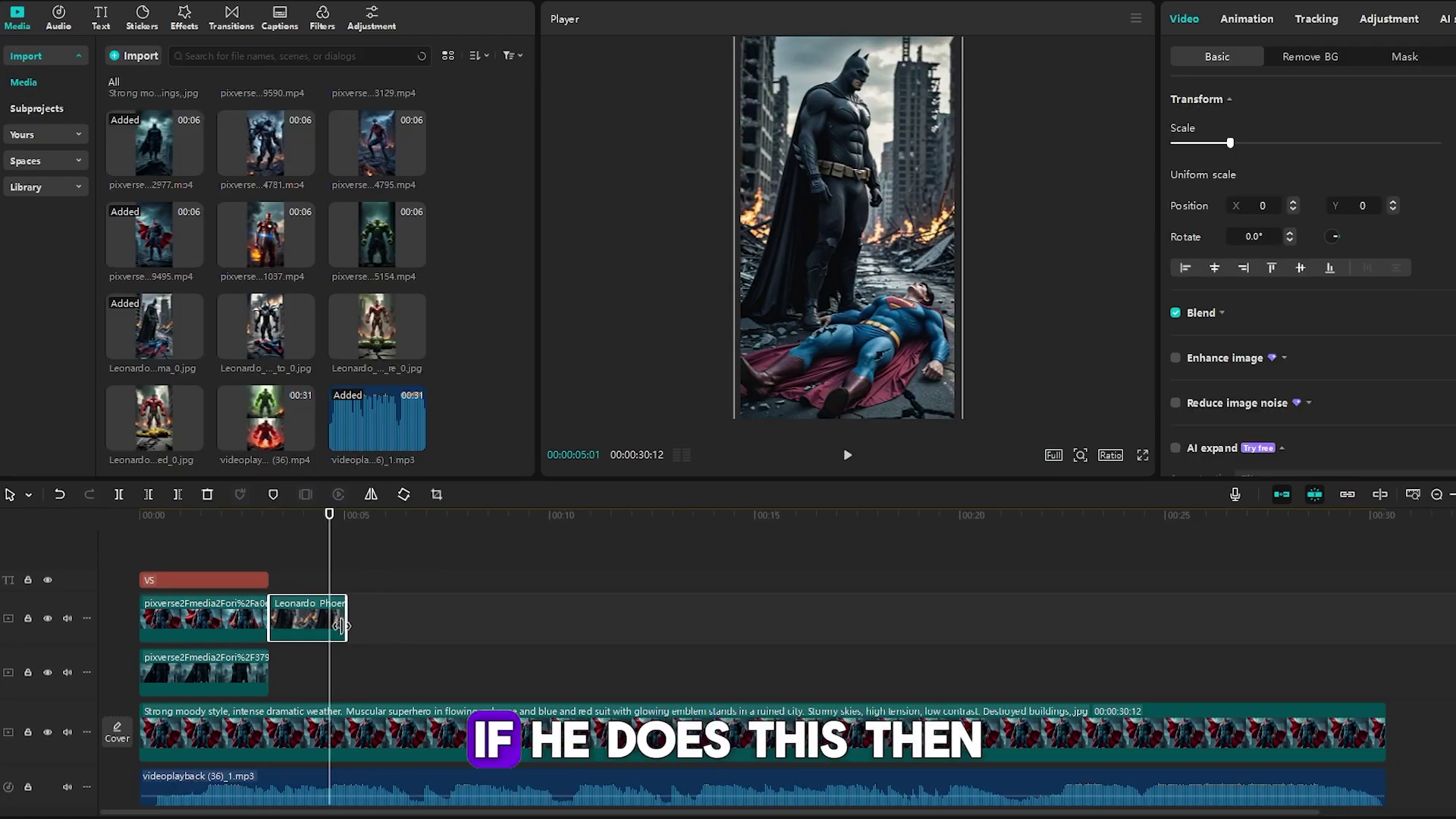
Add the yellow Hulk clip to the main track and the Red Hulk clip above it.
click(385, 623)
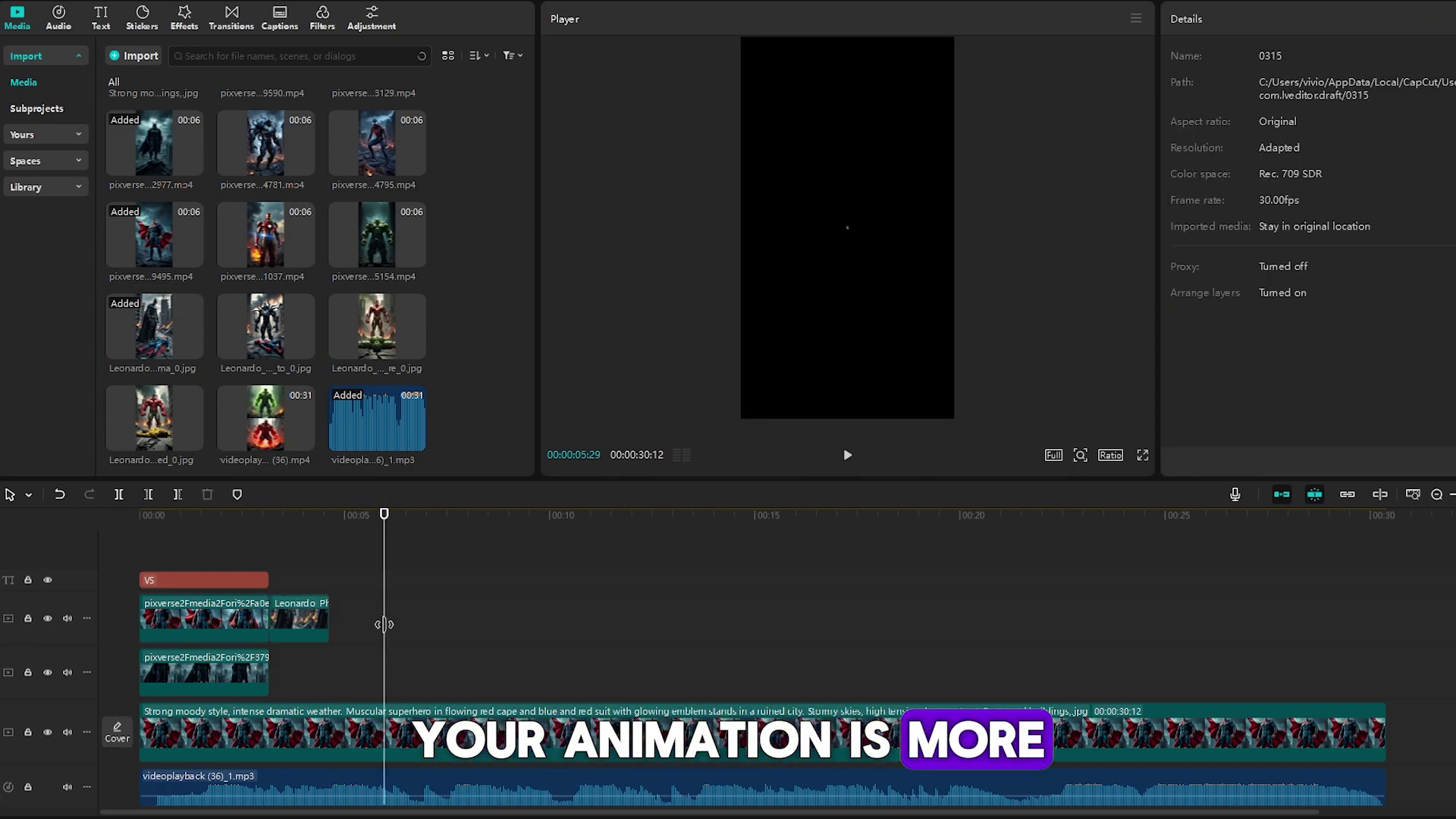
click(279, 558)
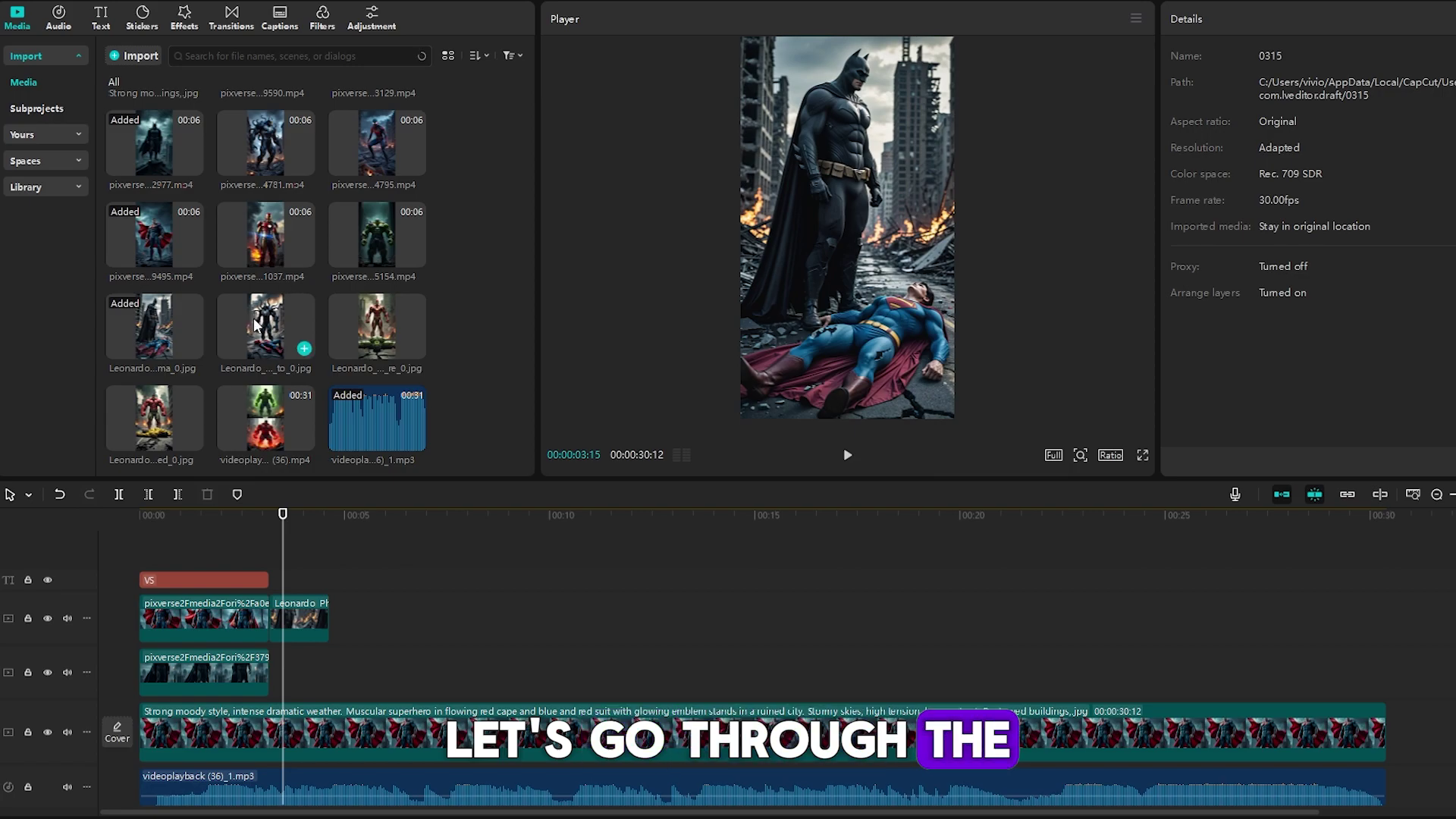
scroll(195, 373, up, 2)
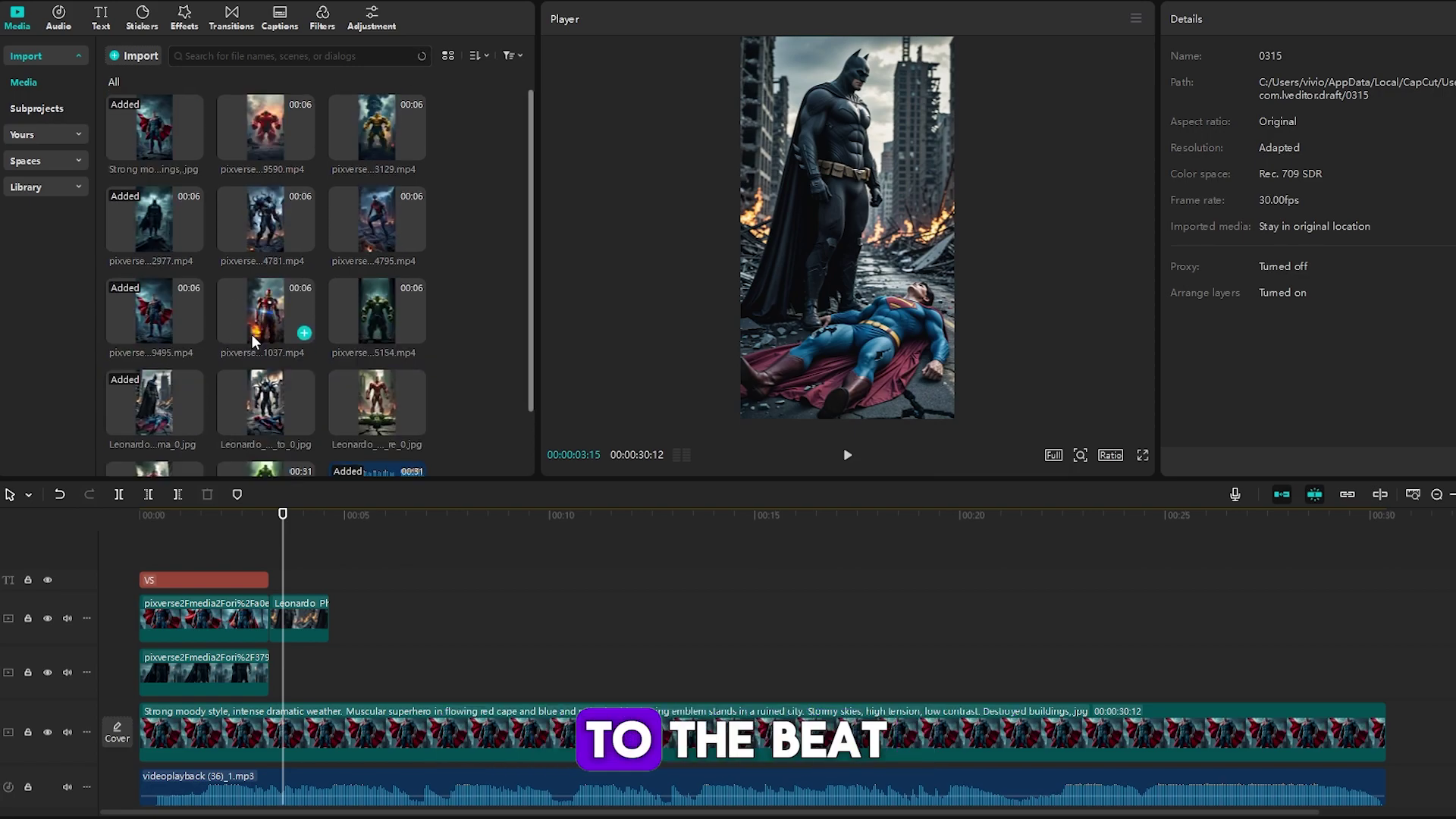
drag(407, 509, 331, 675)
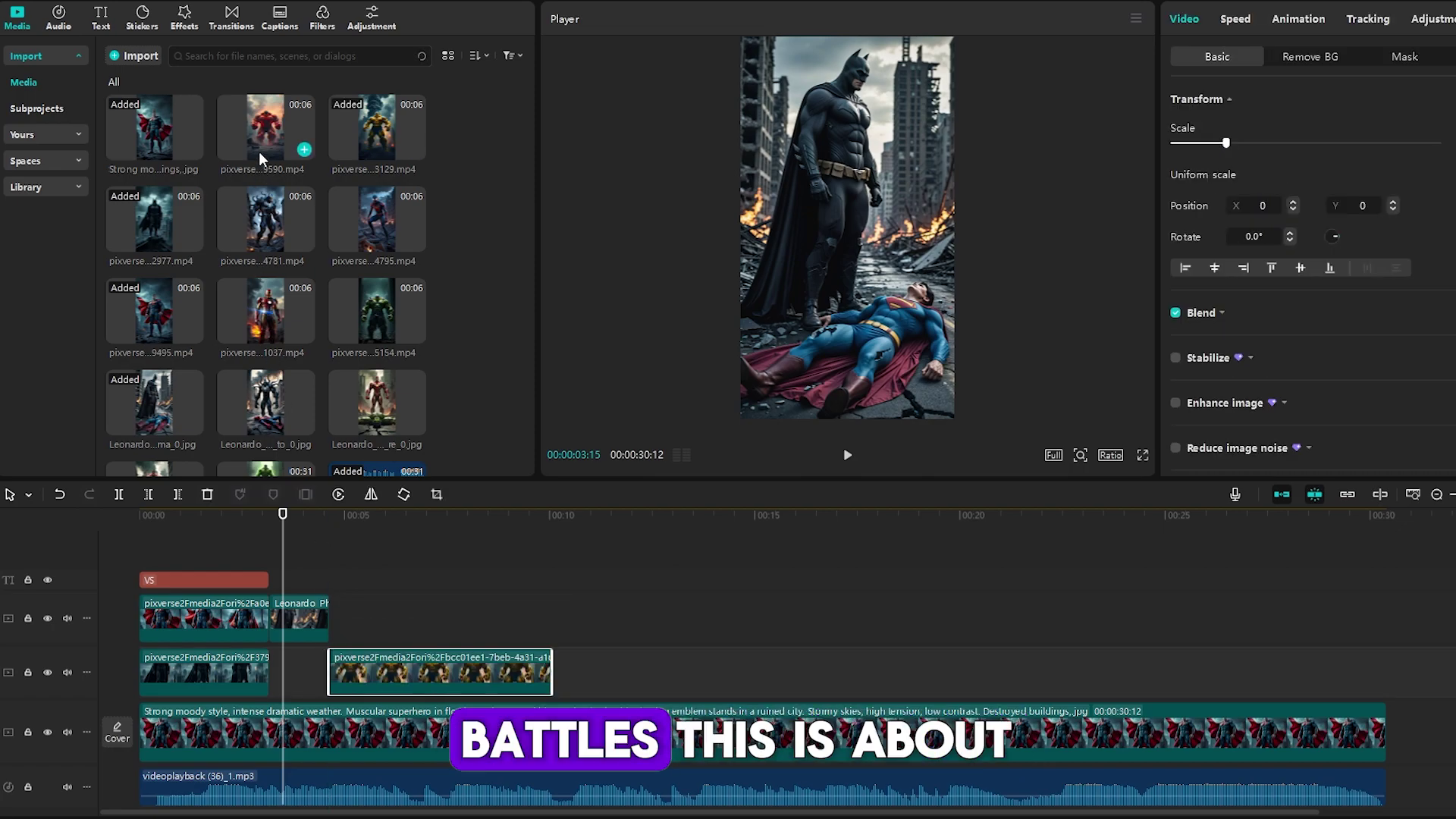
drag(261, 137, 382, 626)
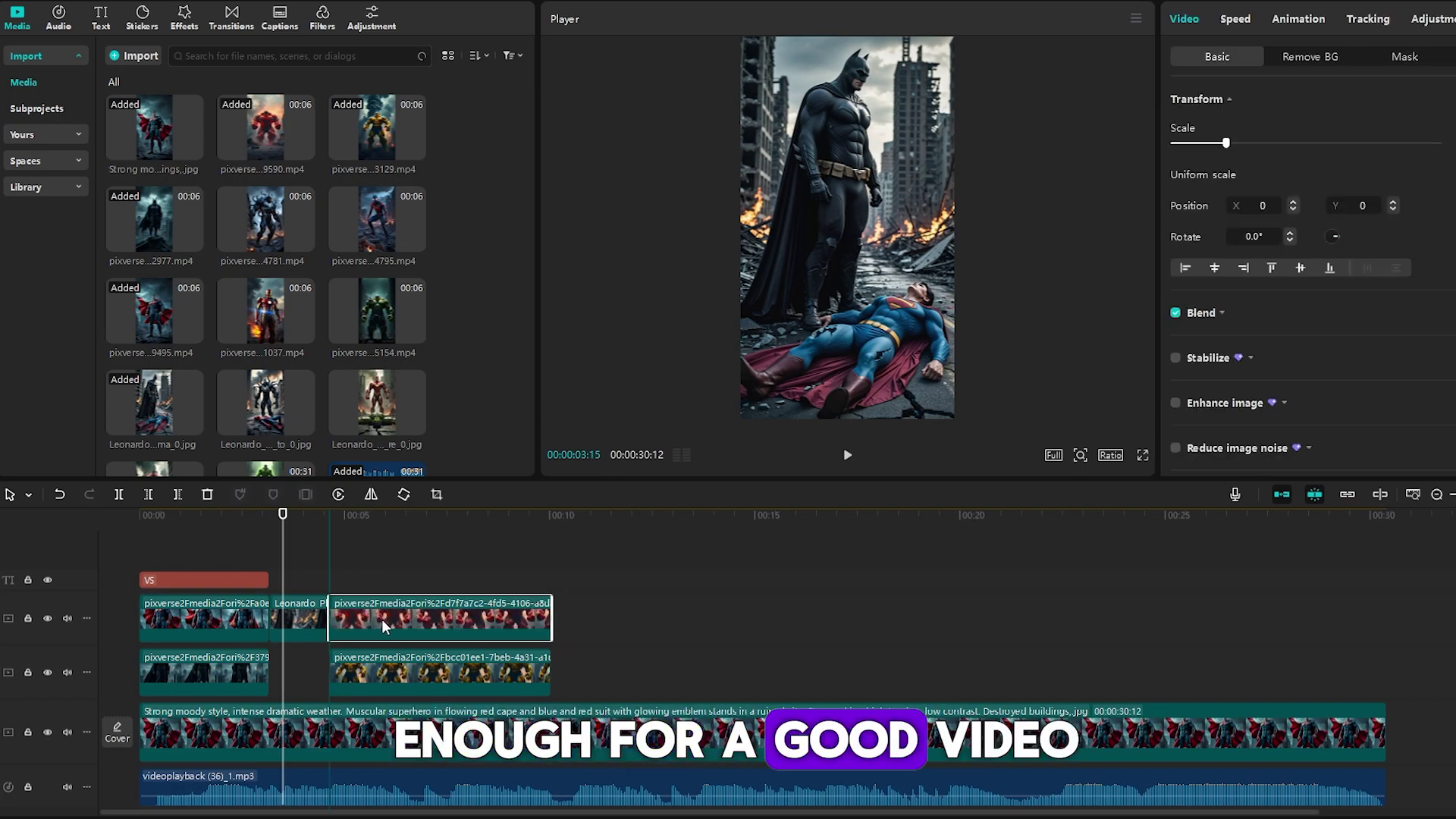
Select the Red Hulk clip and crop off its bottom edge.
click(383, 588)
drag(387, 563, 333, 569)
click(373, 618)
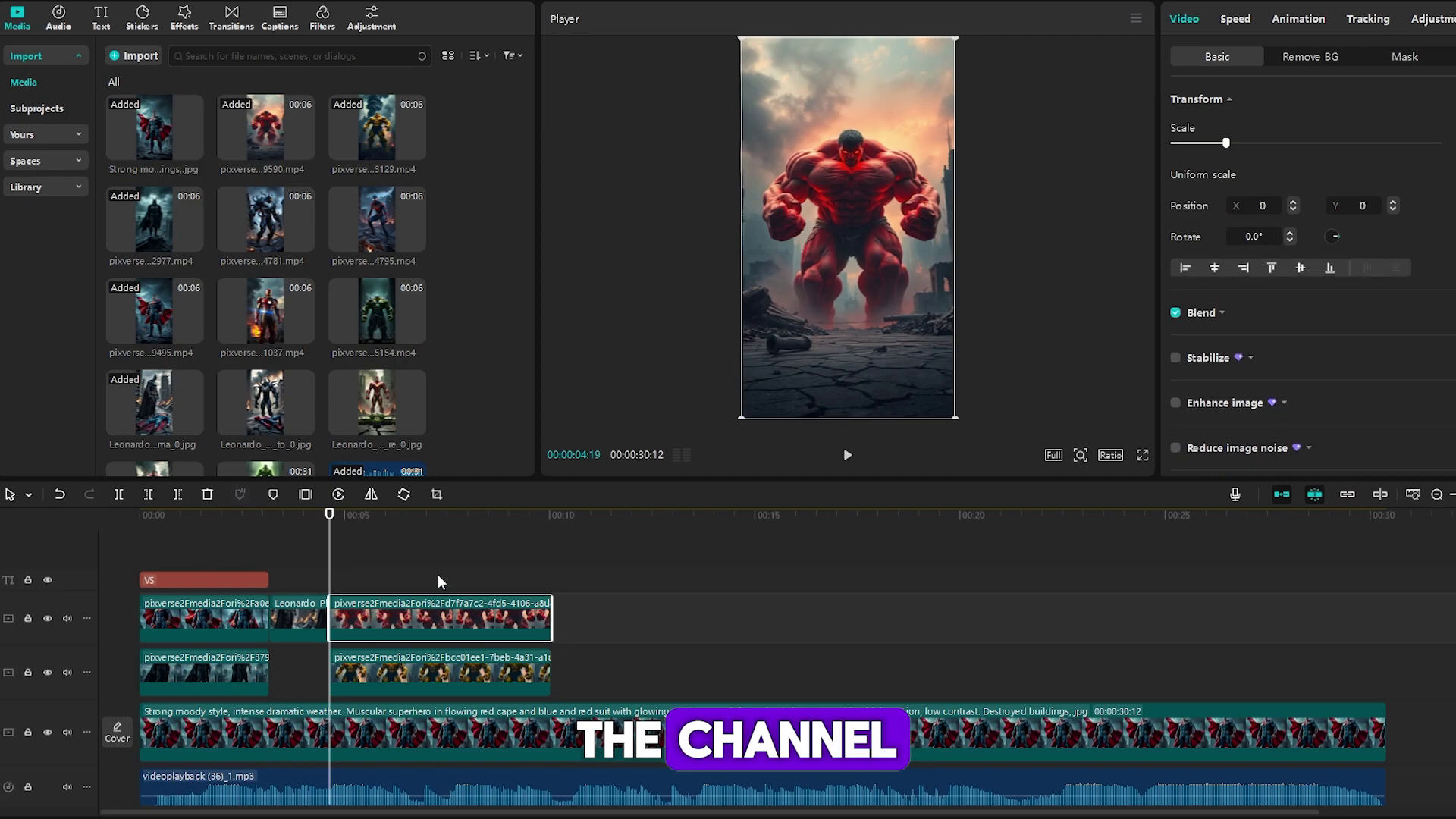
click(436, 494)
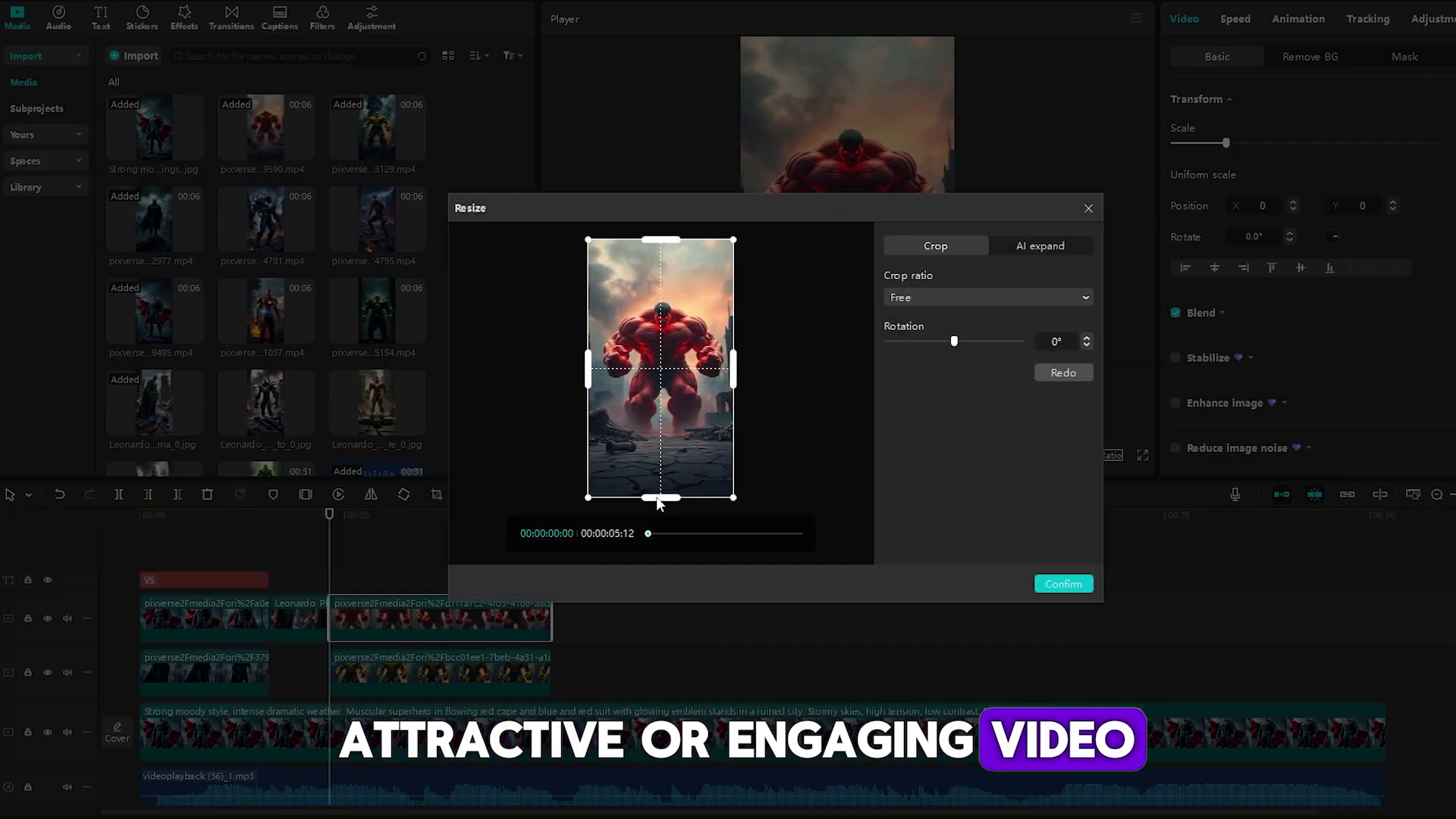
drag(657, 498, 659, 492)
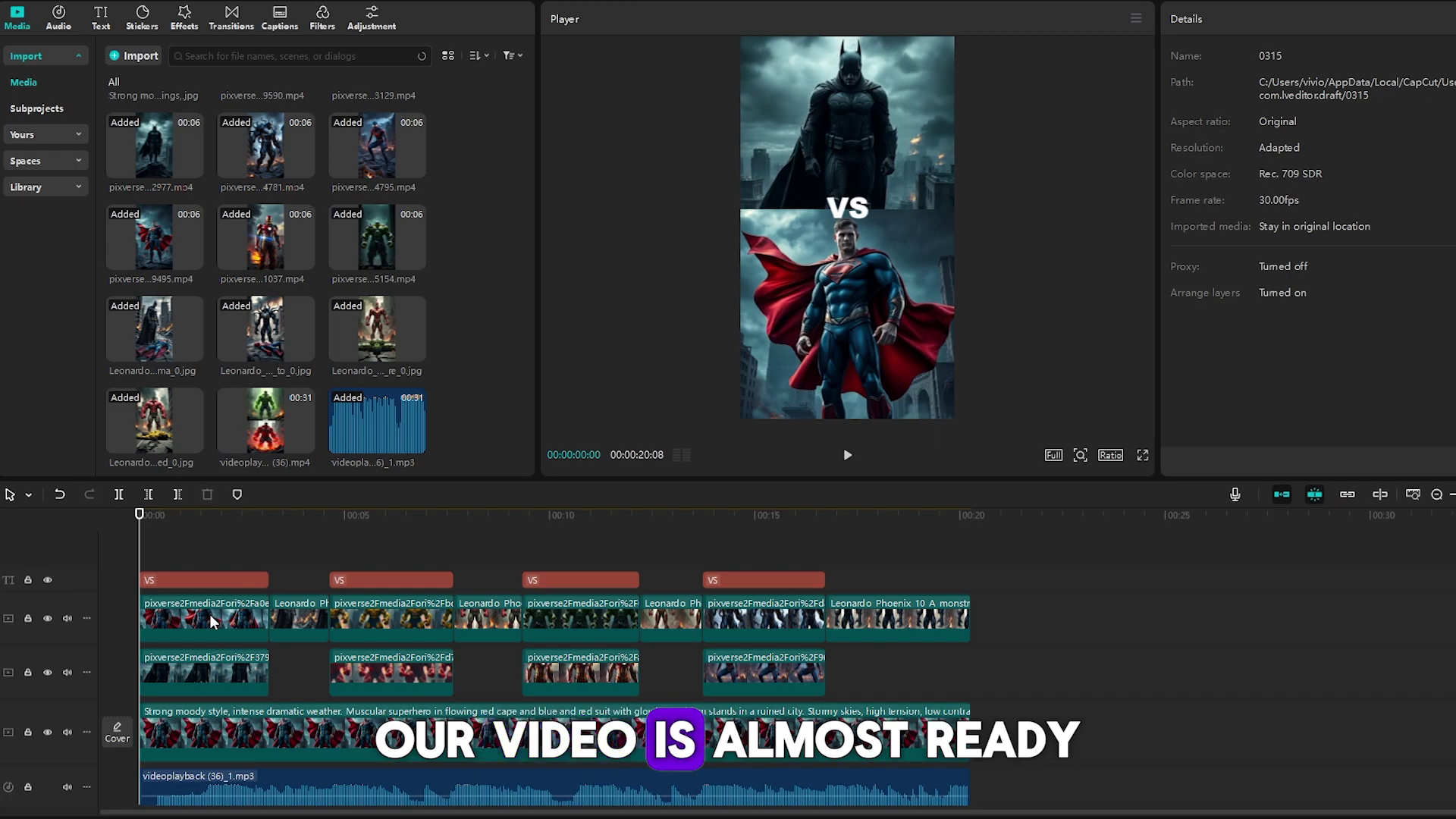
Apply a saturation filter to the first main-track clip and the lower-track clip.
click(212, 621)
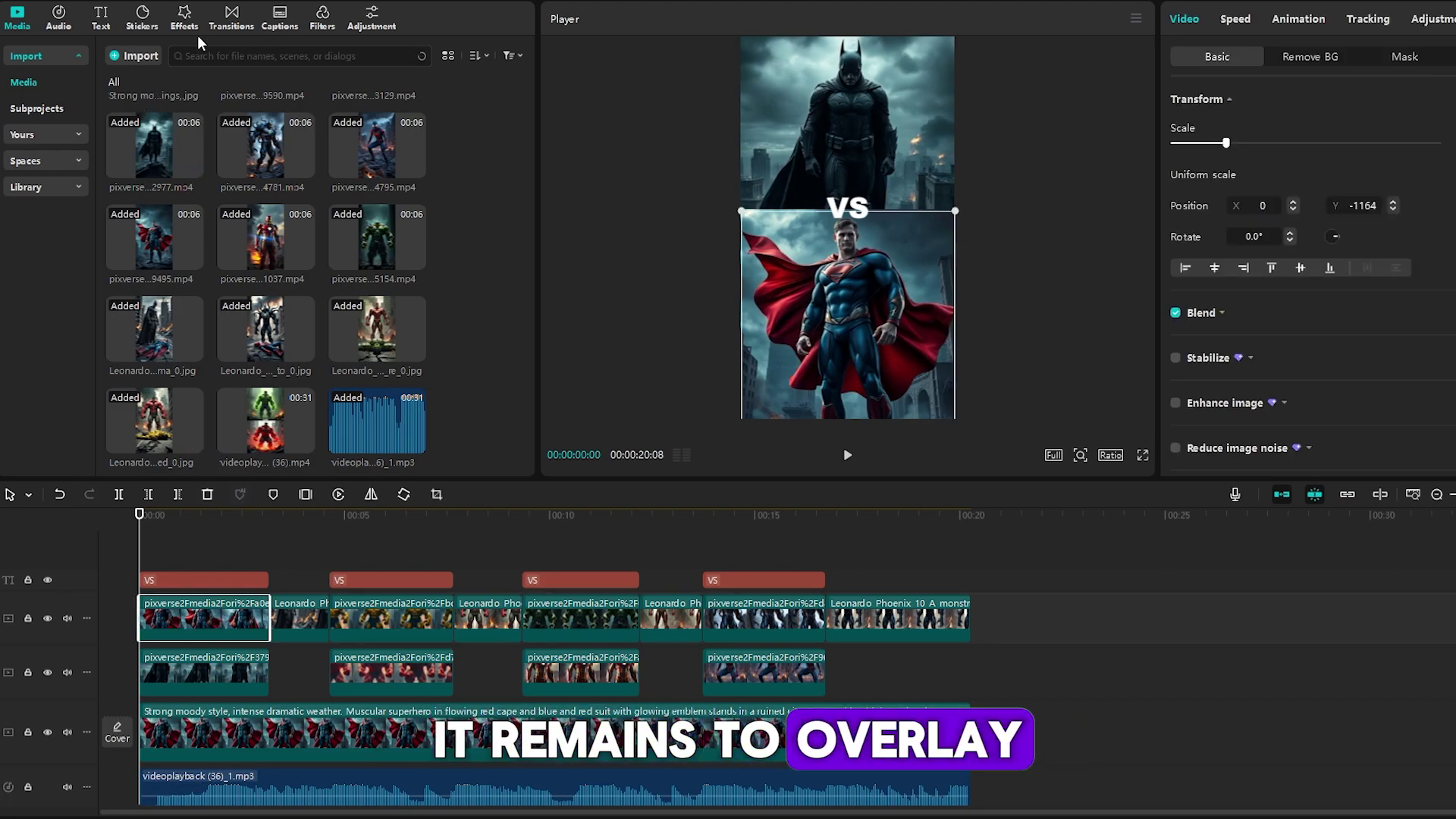
click(184, 19)
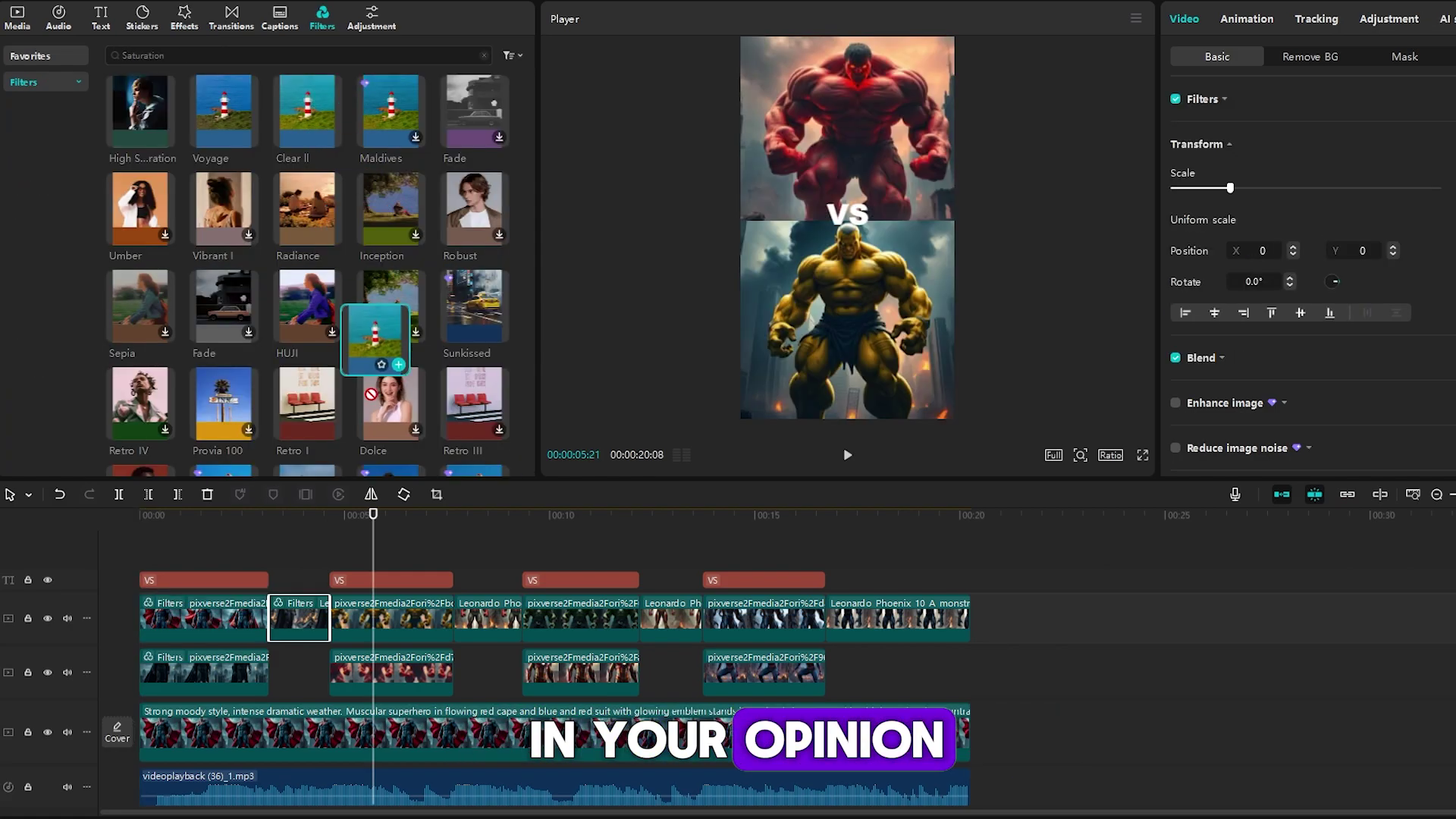
drag(390, 308, 412, 610)
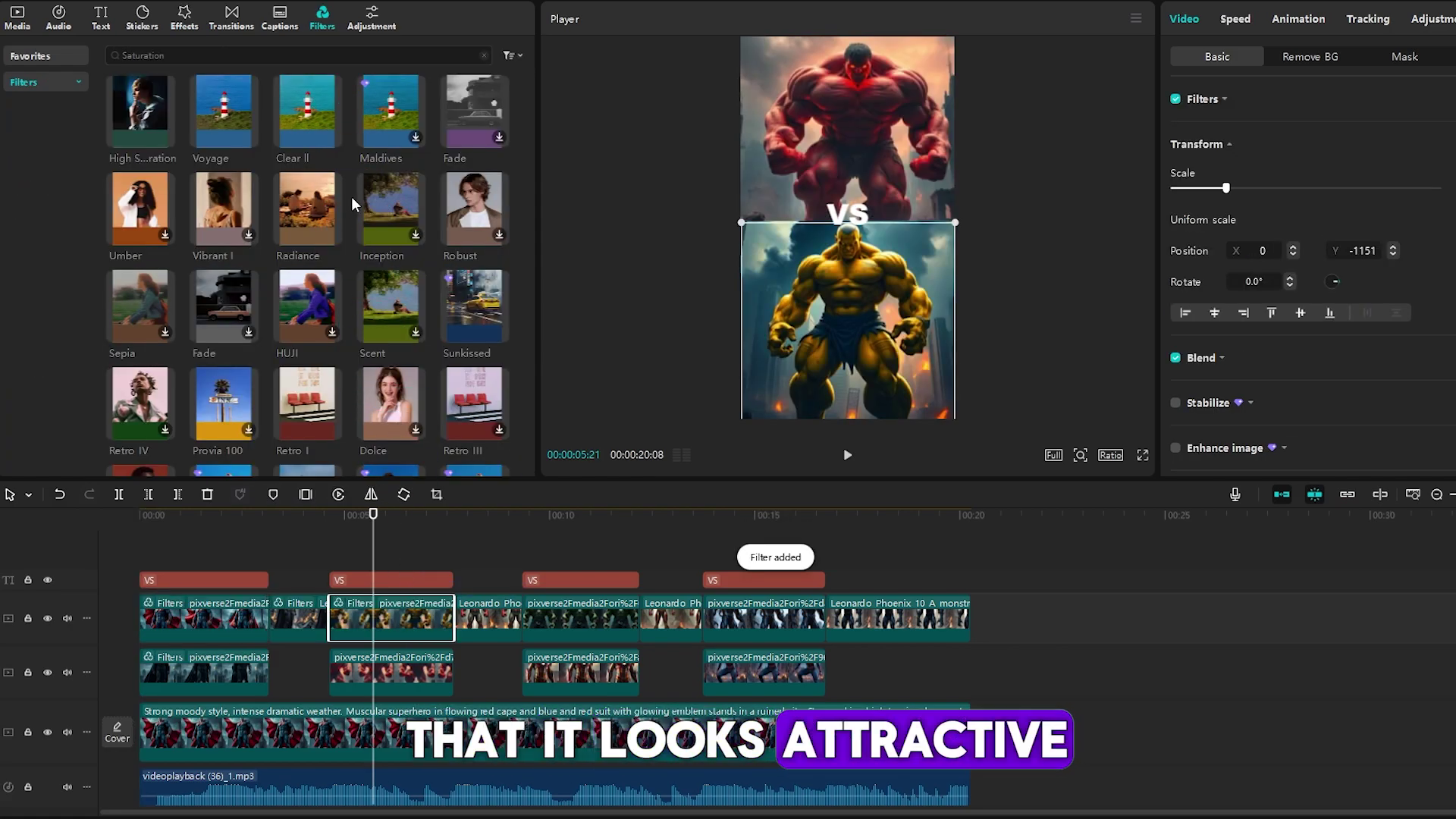
drag(318, 125, 432, 677)
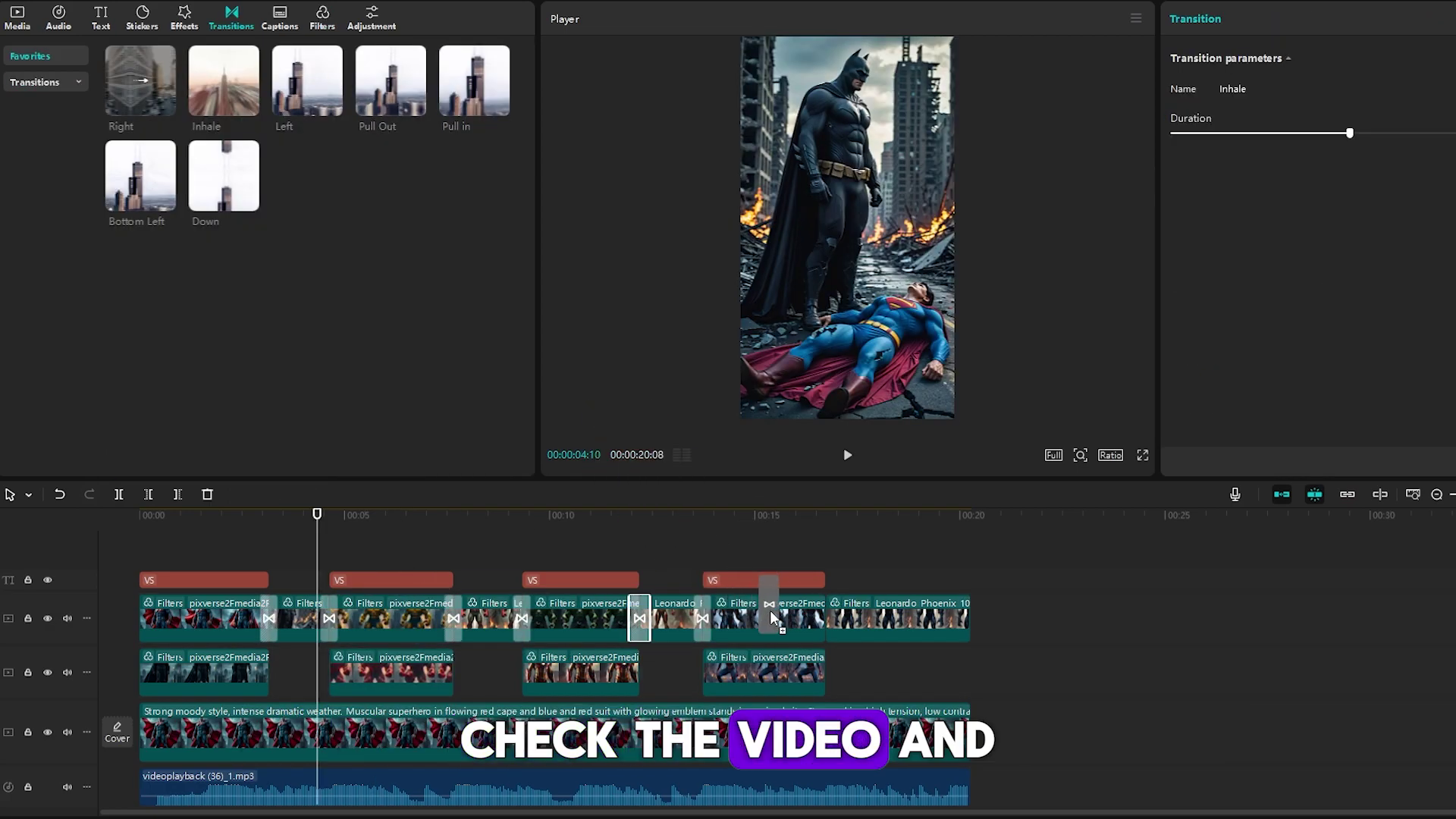
Add a transition between the last two clips and preview the final scenes.
drag(827, 636, 826, 634)
click(872, 580)
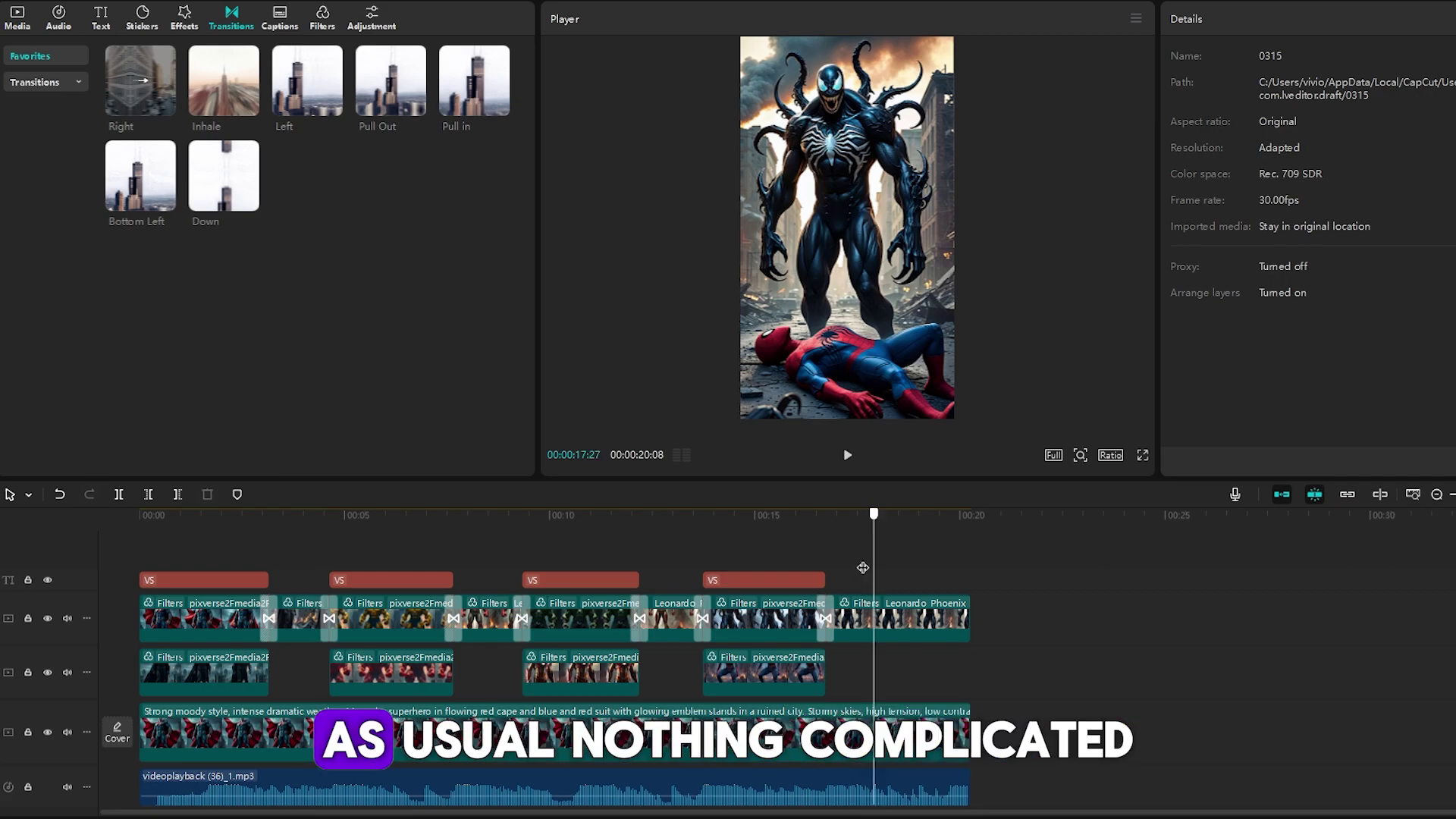
click(349, 565)
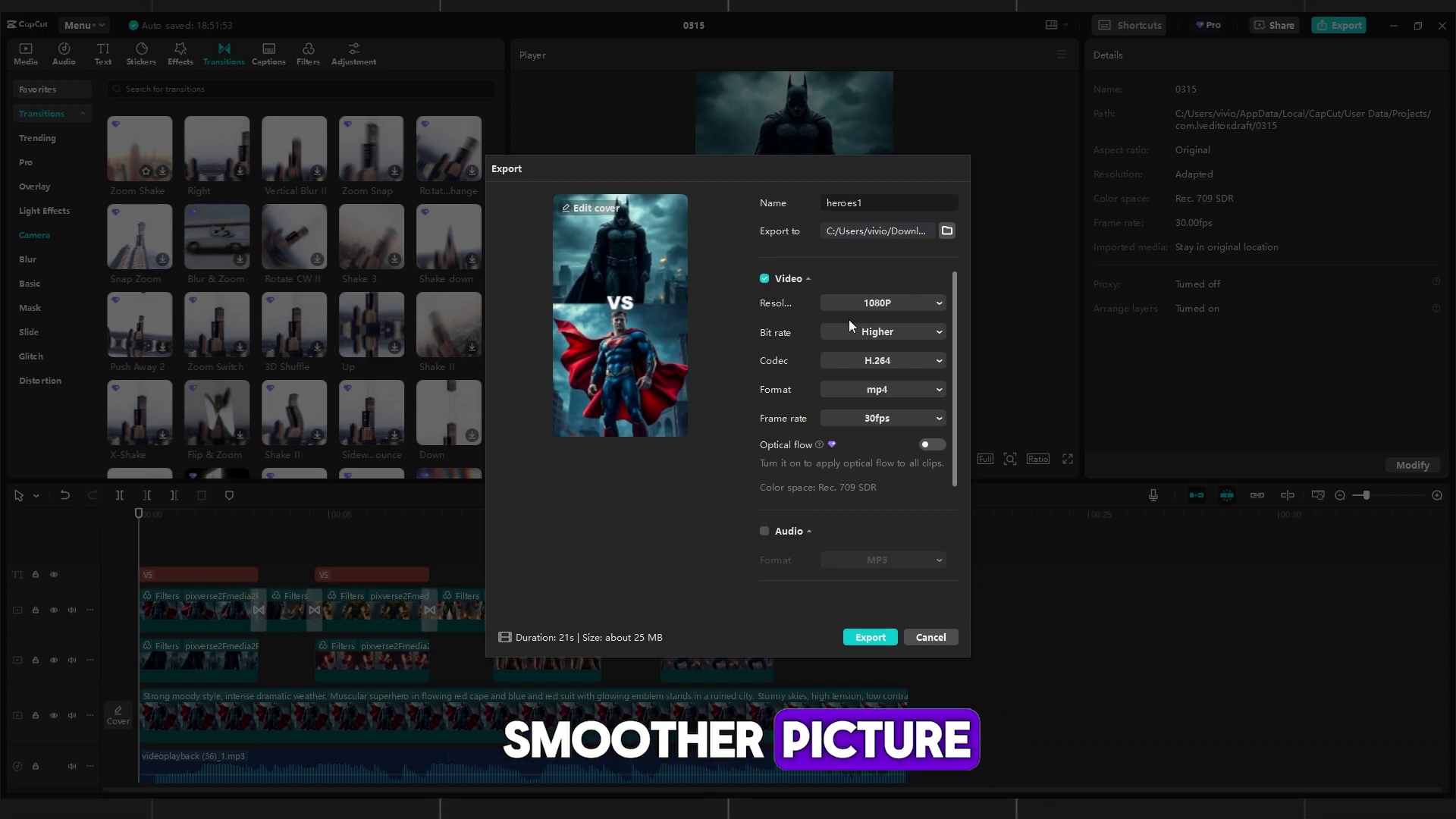
Export heroes1 with Higher bit rate after checking codecs, then start a new YouTube channel.
click(876, 333)
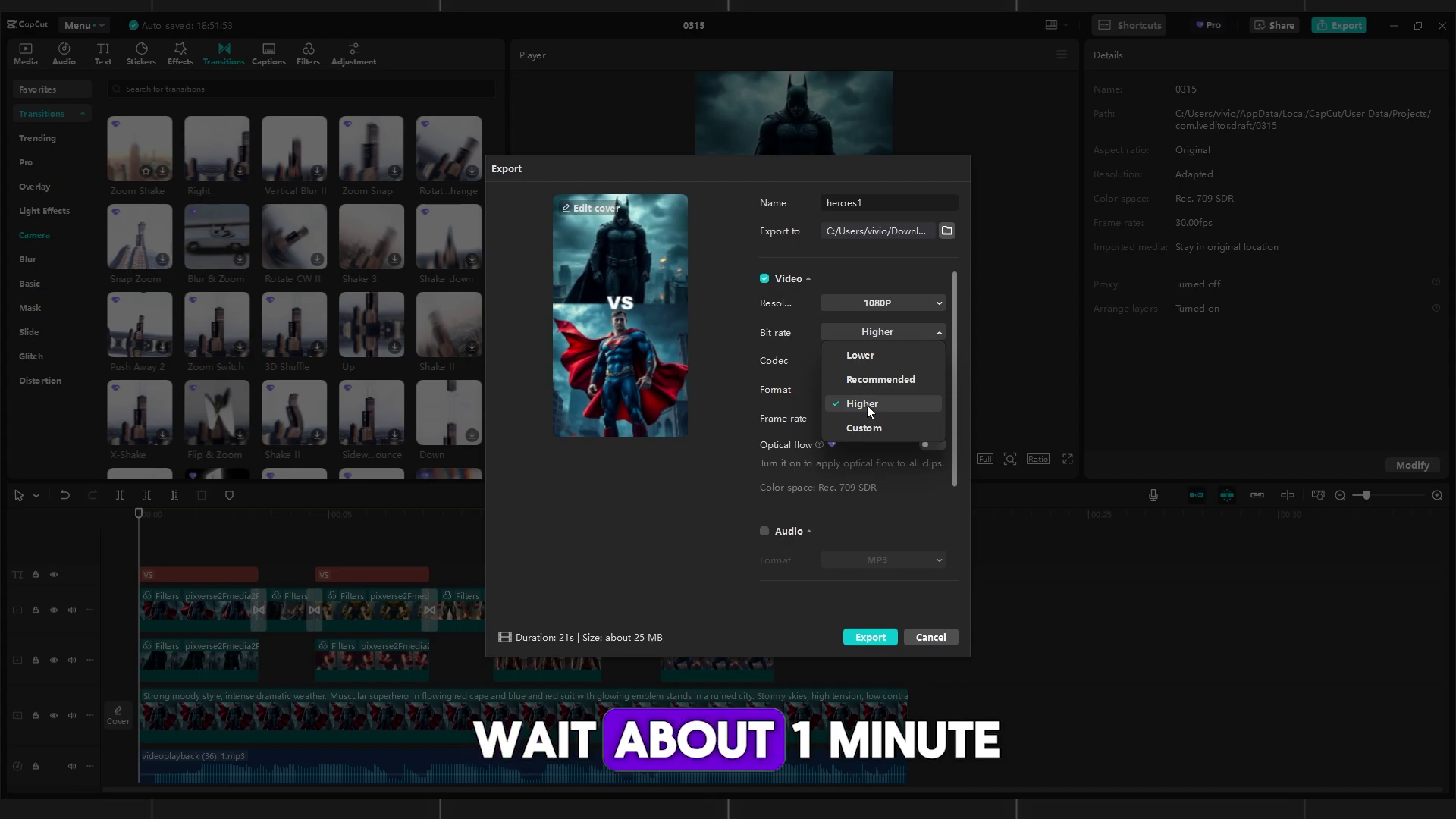
click(868, 404)
click(880, 365)
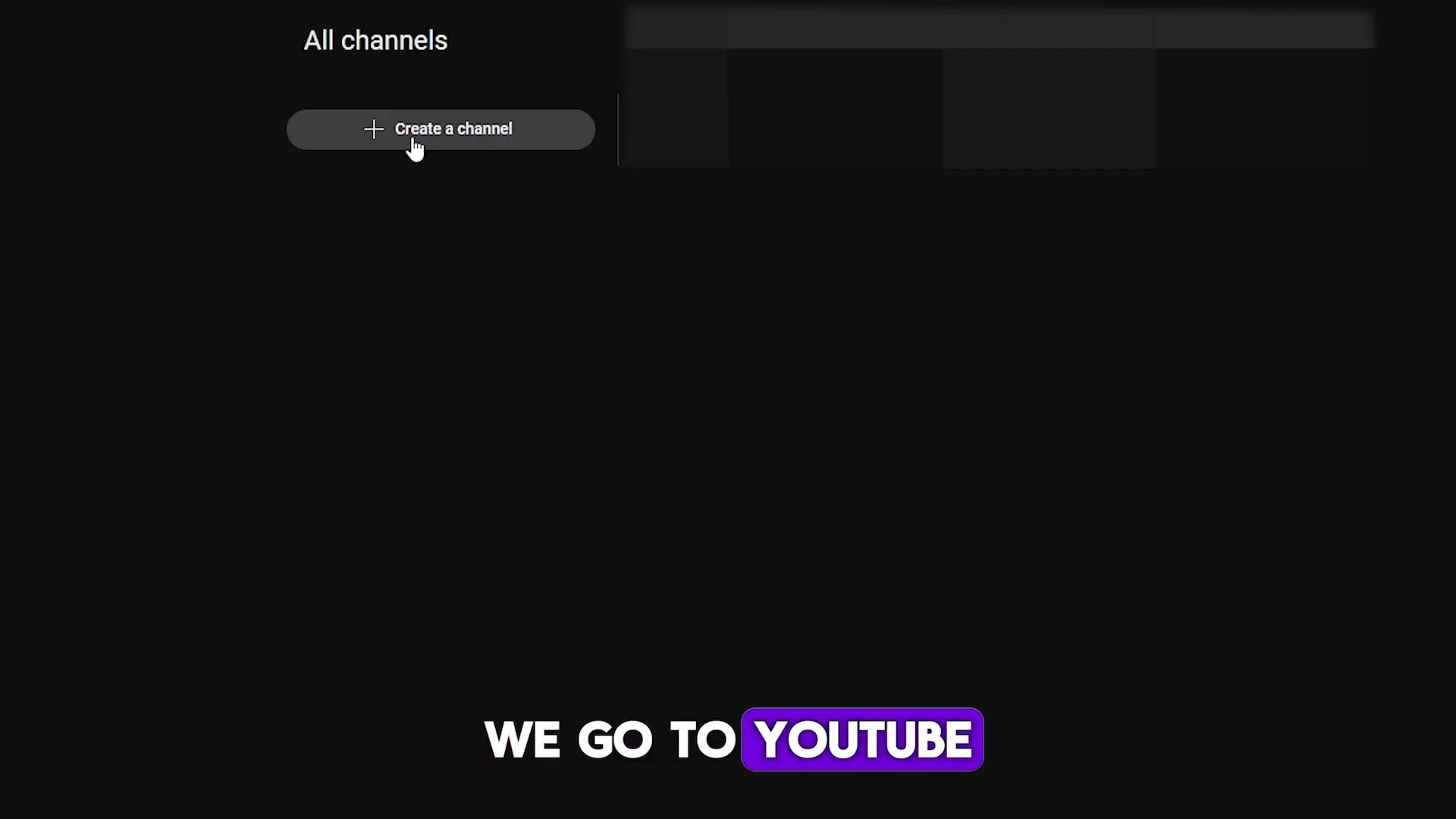
click(457, 138)
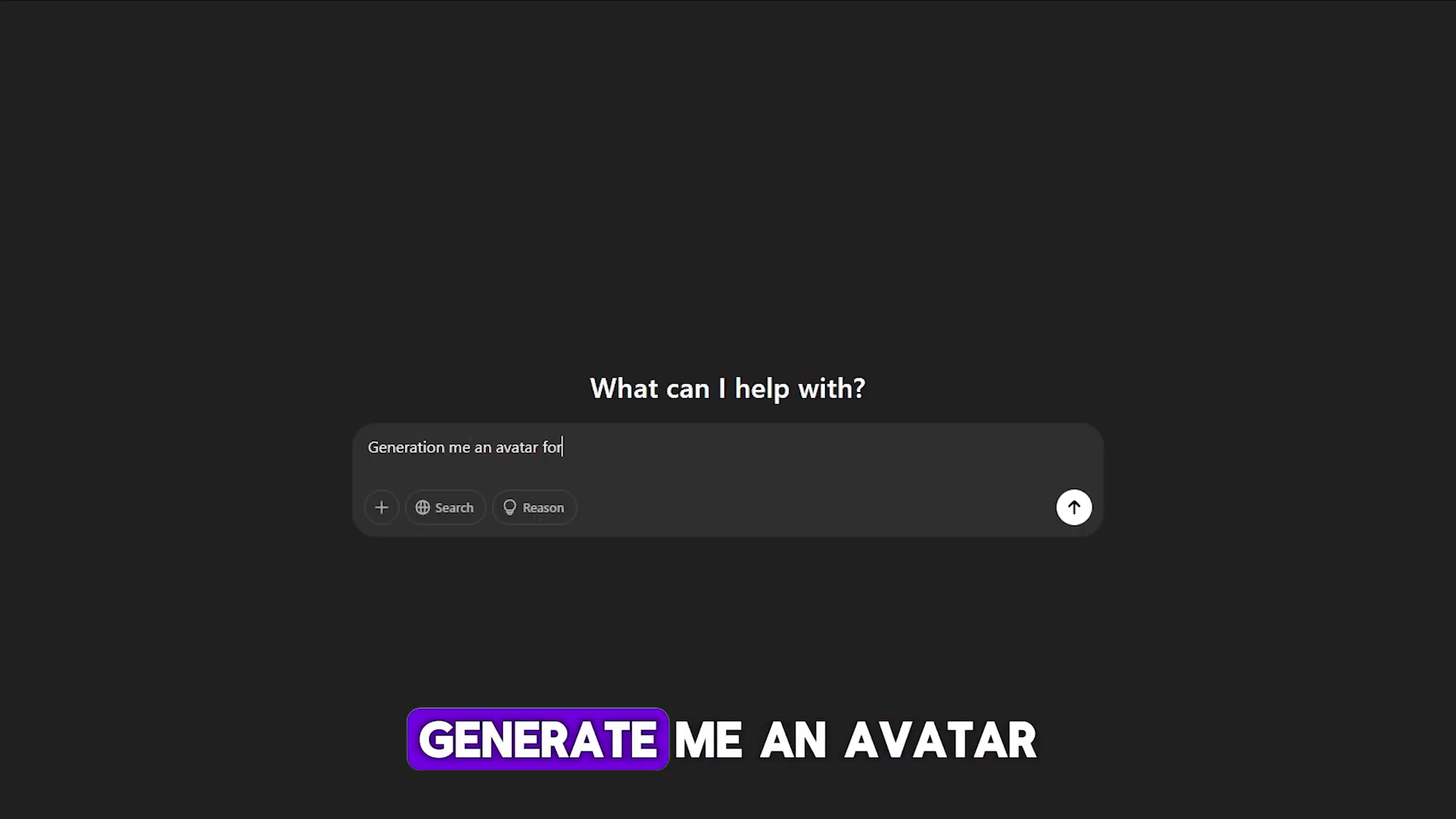
Ask ChatGPT for a Marvel-themed YouTube channel avatar and view the generated image.
text(rvel themed)
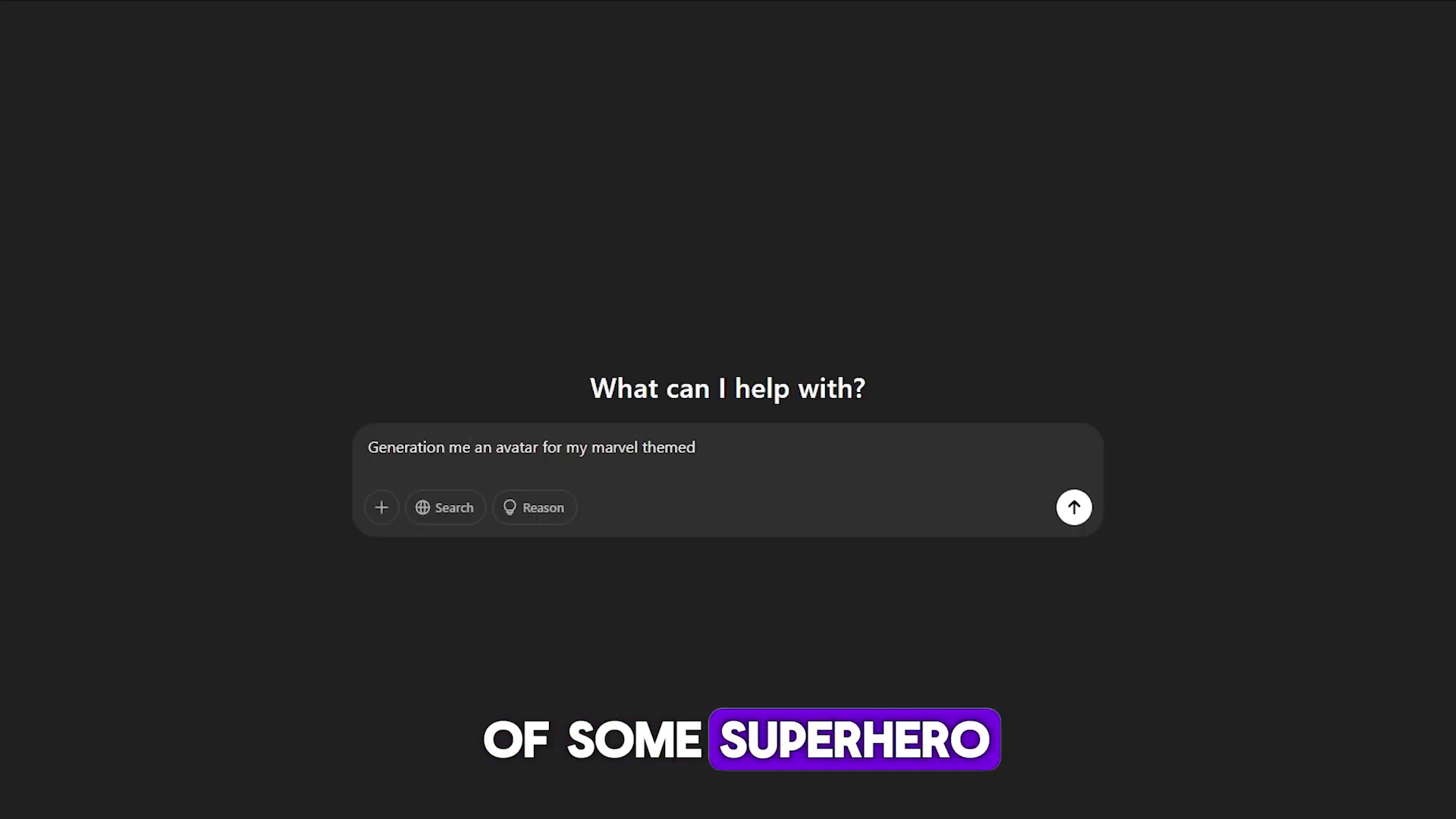
text( youtube channel)
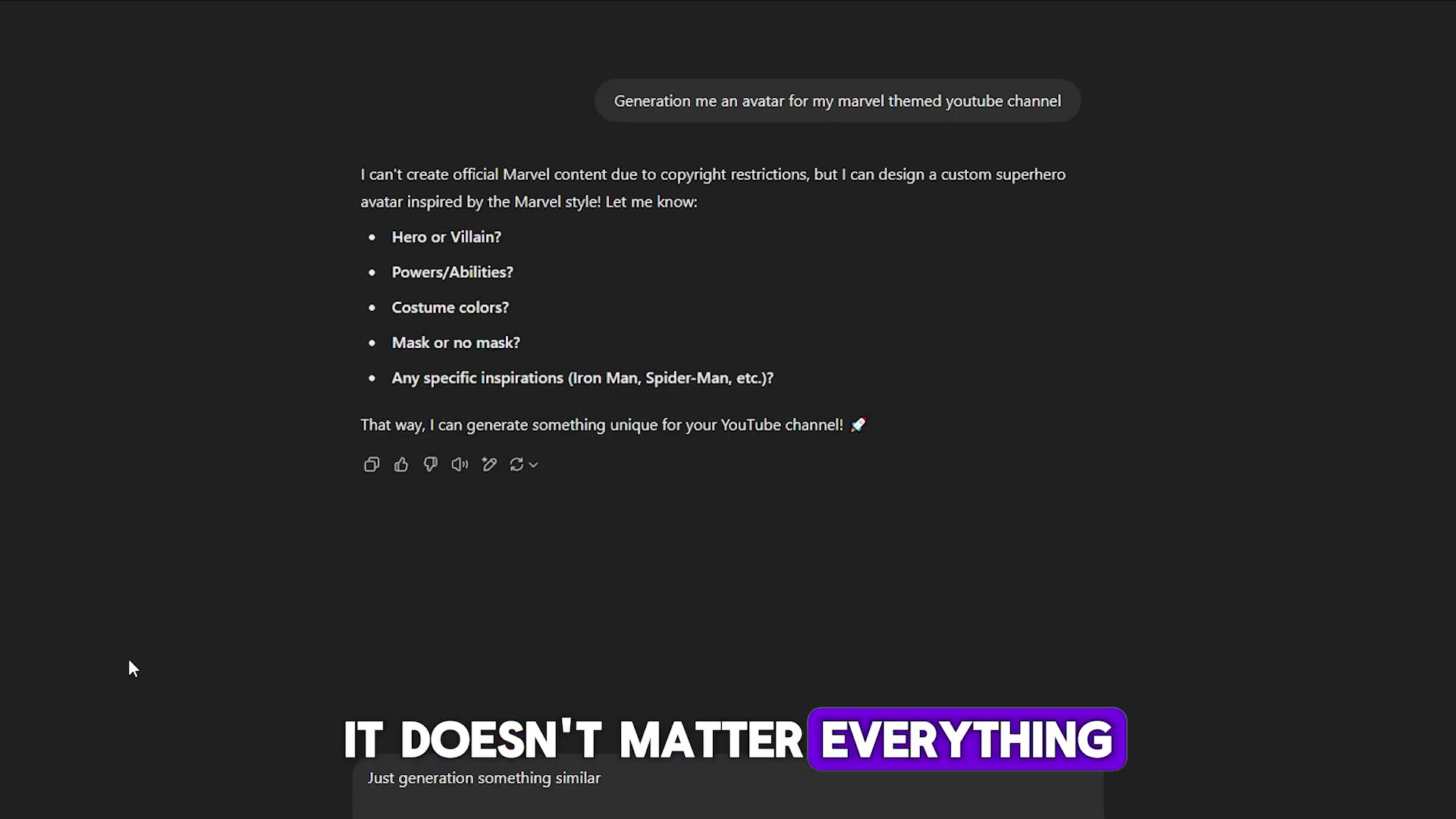
key(Return)
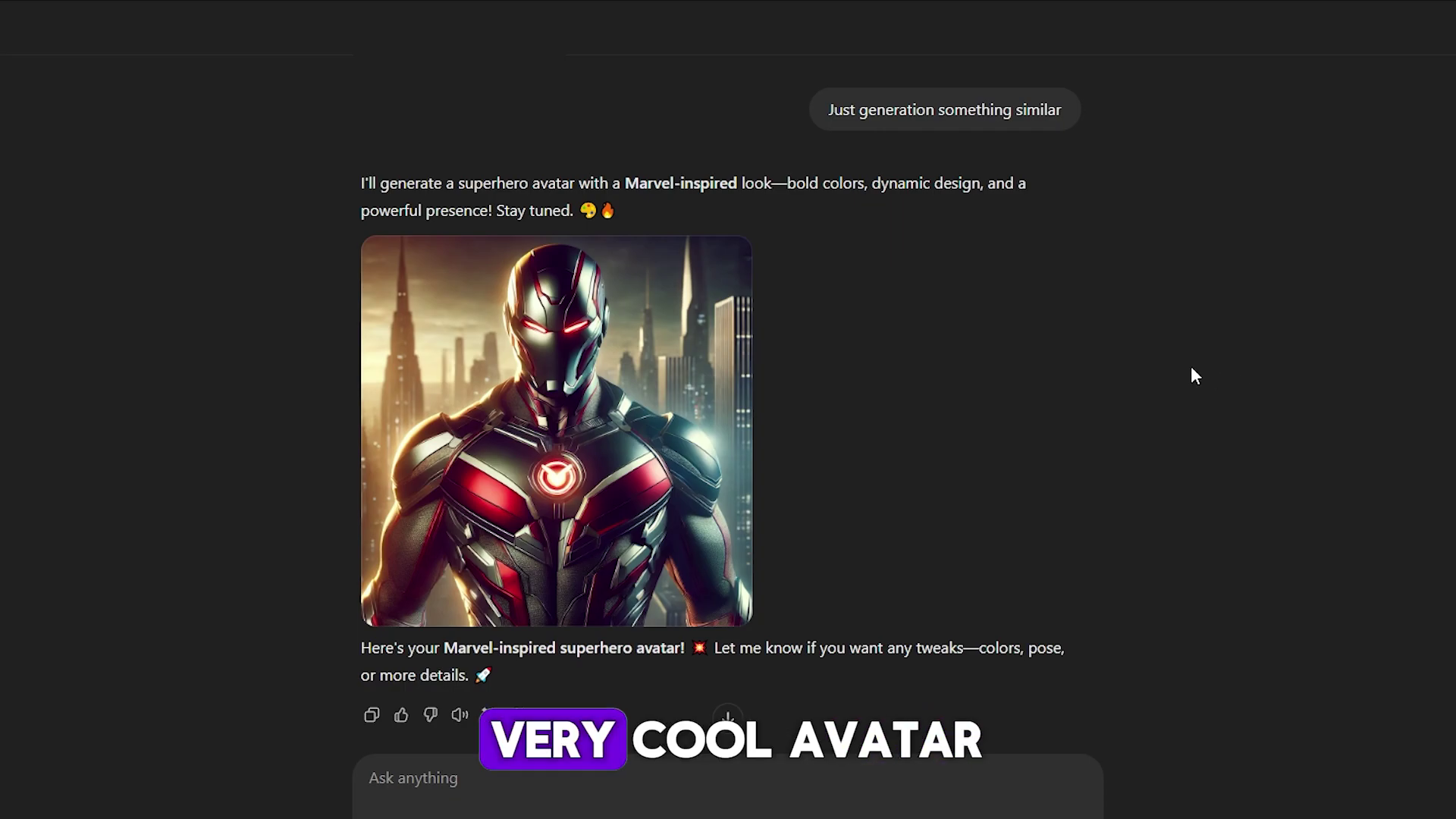
click(576, 377)
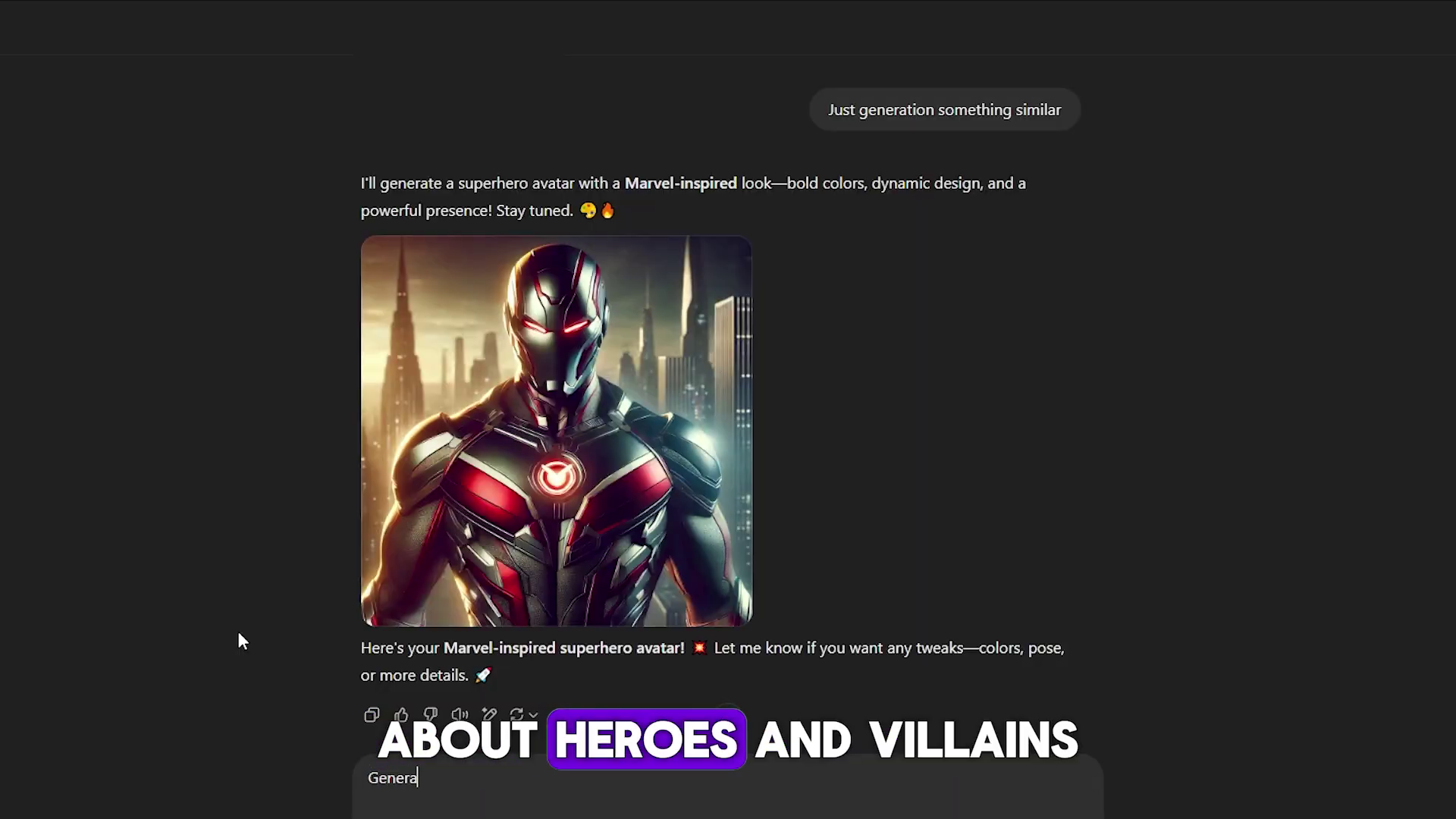
Request Marvel-themed channel name ideas and paste HeroVerse HQ as the channel name.
text(tion na)
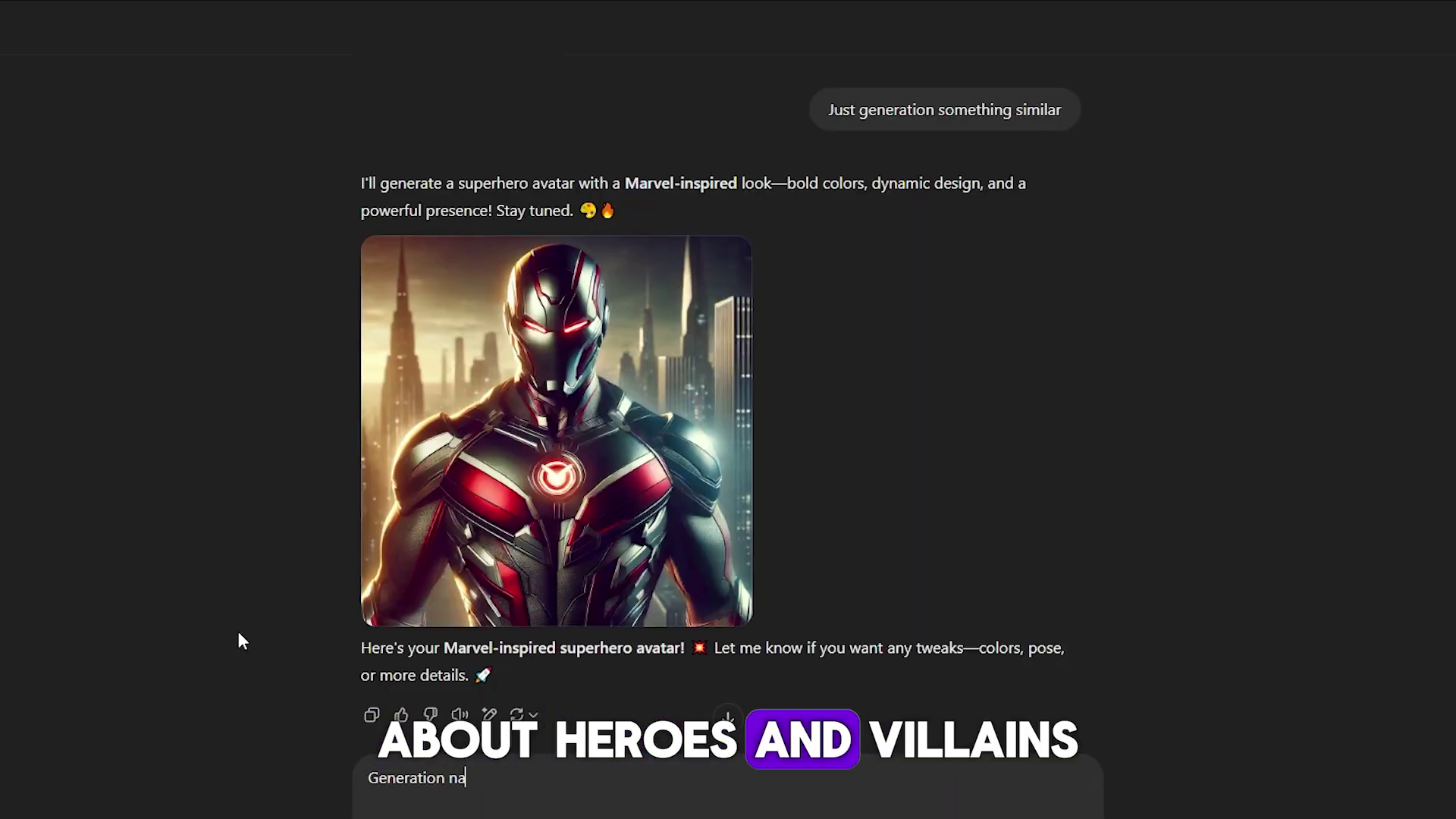
text(me for youtube channel)
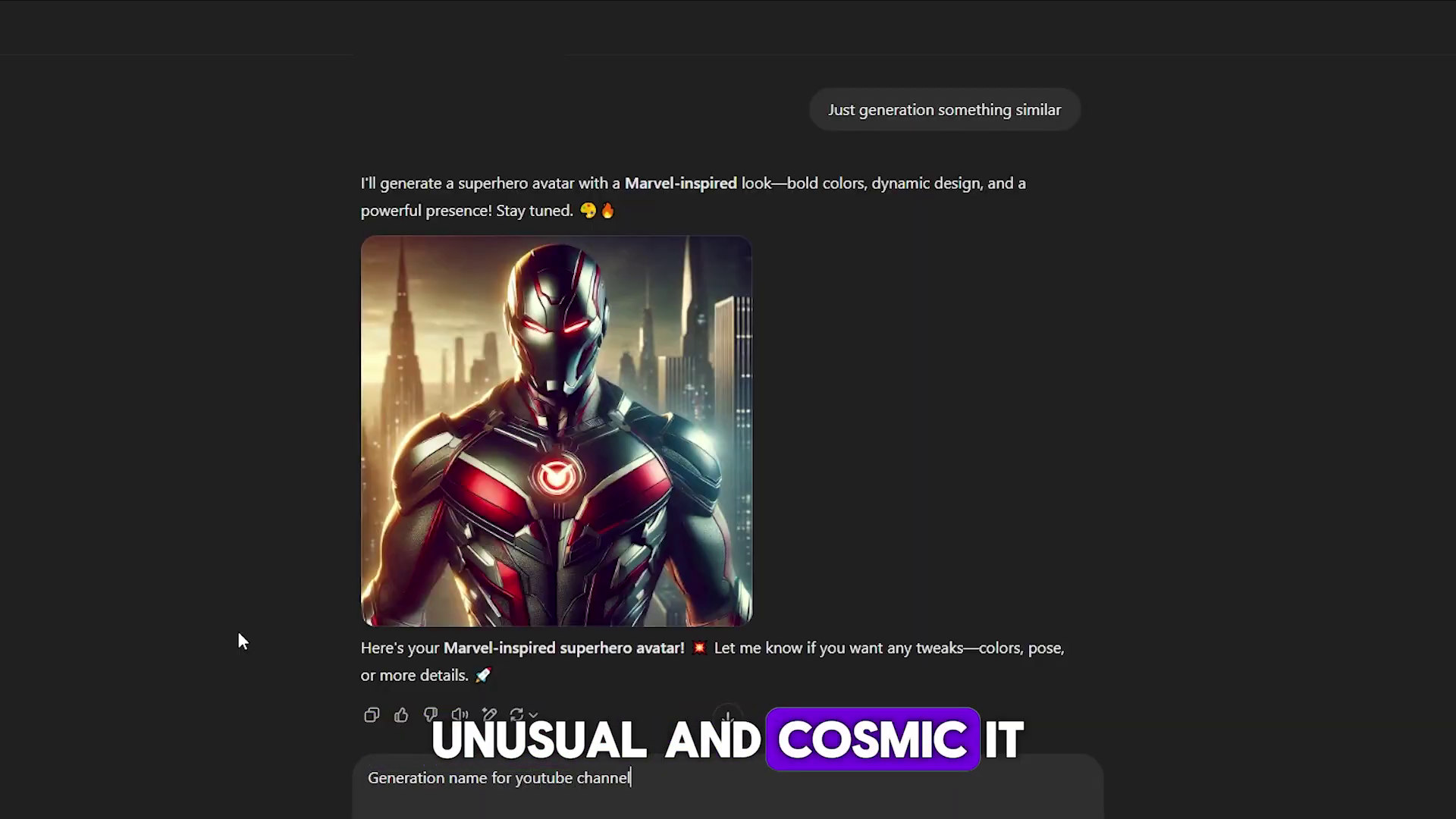
text( themed marvel)
key(Return)
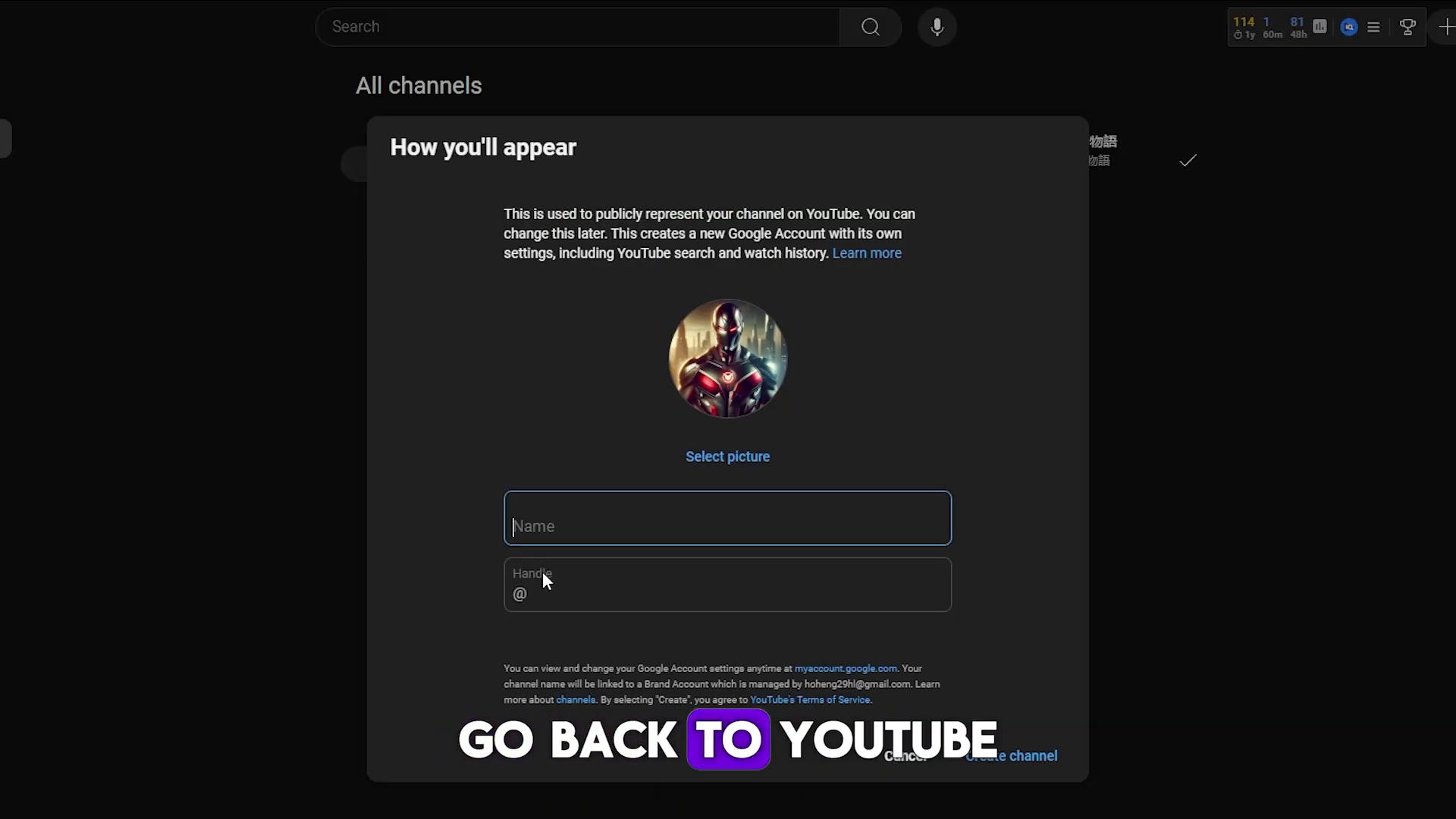
text(HeroVerse HQ)
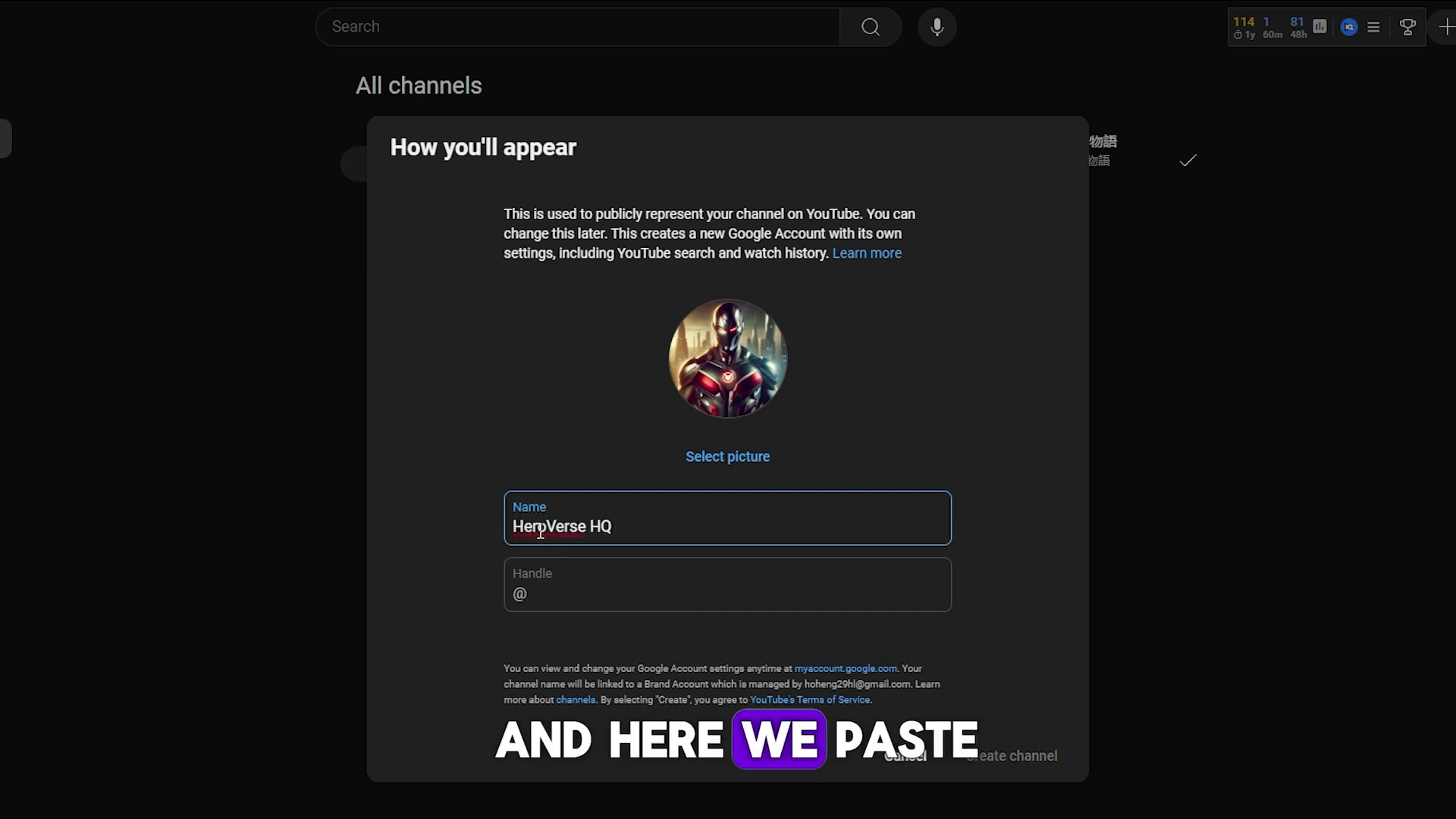
Paste and trim the HeroVerse HQ handle, then open the channel Settings.
click(555, 591)
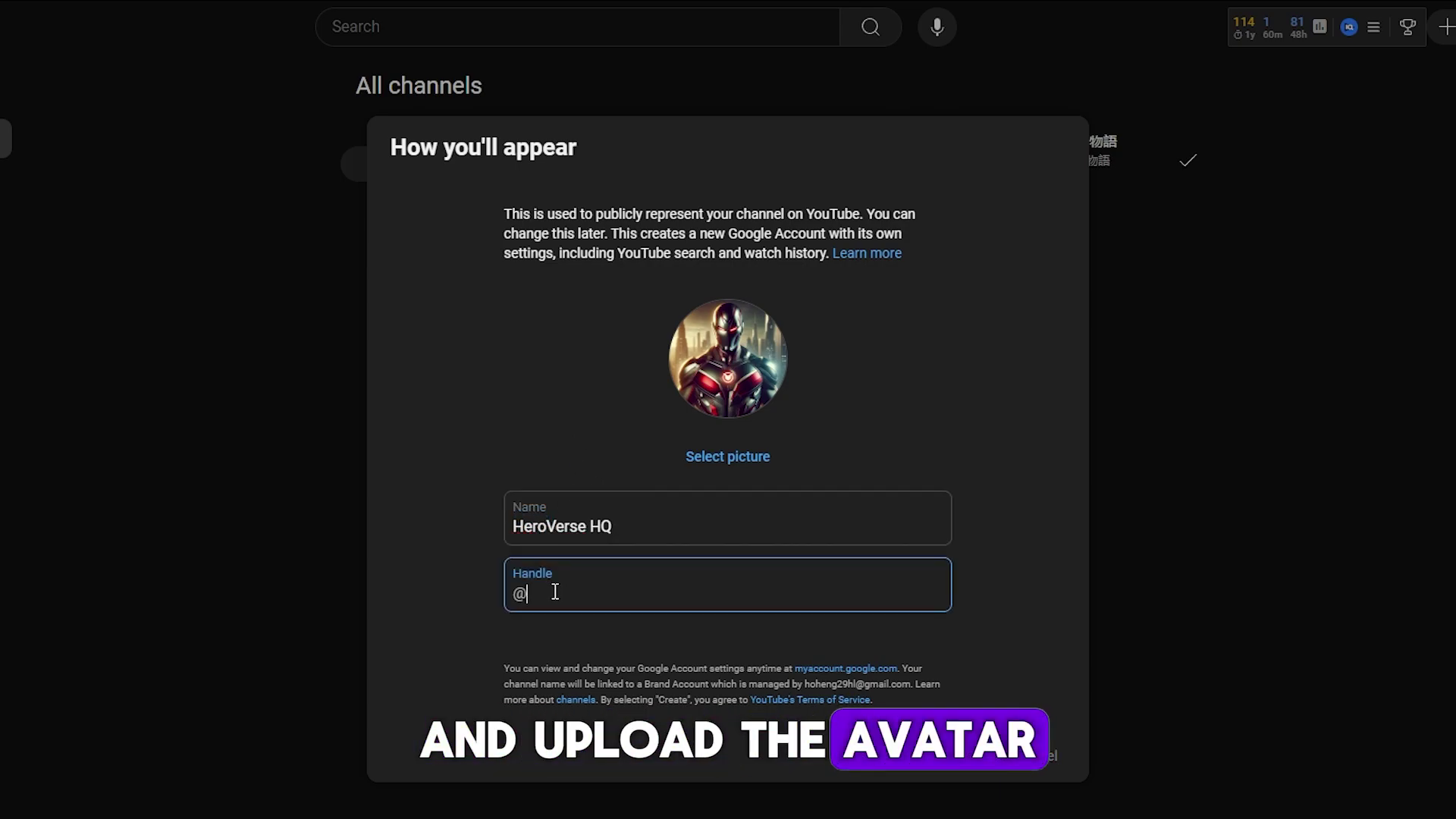
text(HeroVerse HQ)
key(BackSpace)
key(BackSpace)
key(BackSpace)
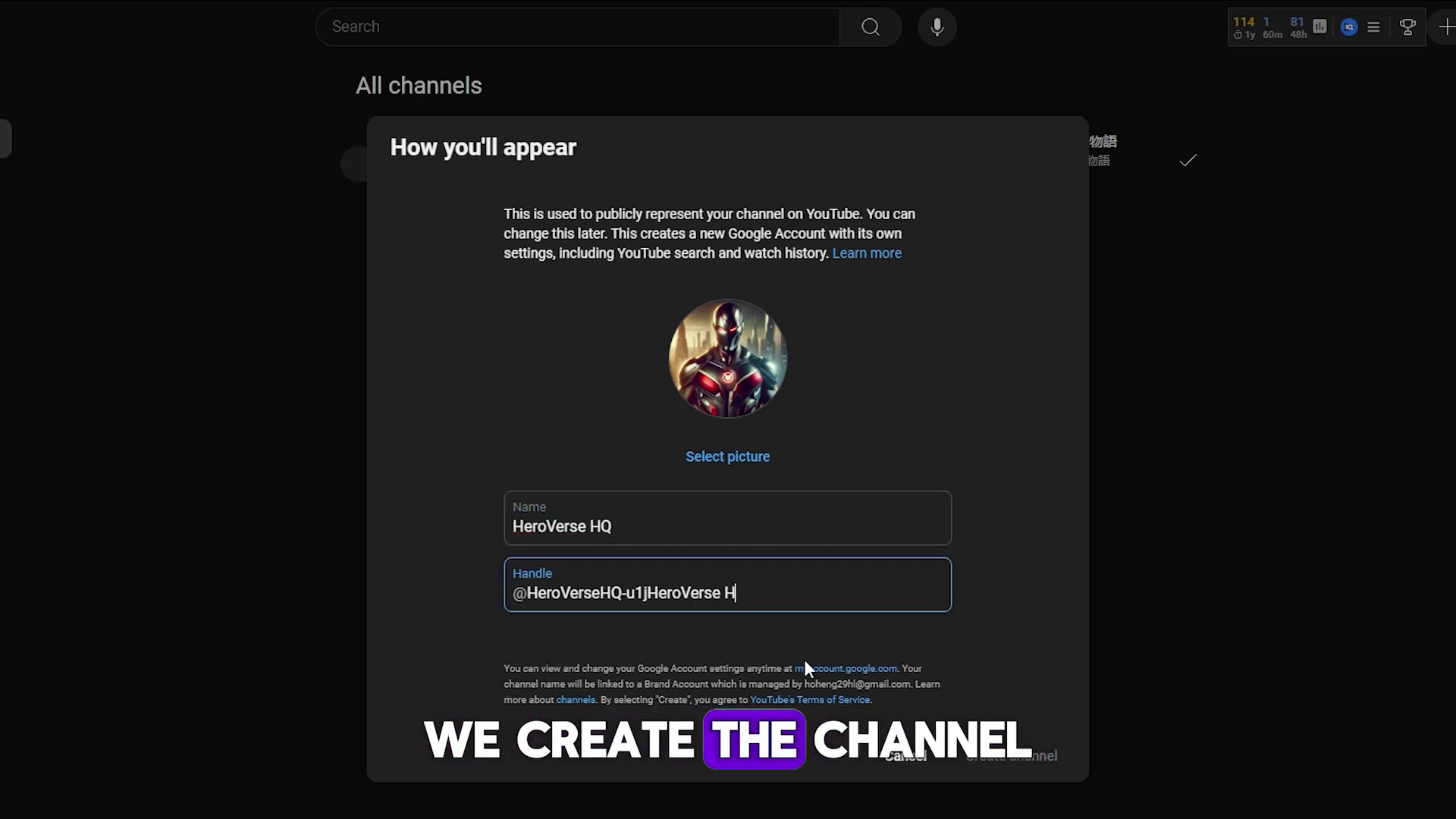
key(BackSpace)
key(BackSpace)
key(BackSpace)
key(BackSpace)
key(BackSpace)
key(BackSpace)
key(BackSpace)
key(BackSpace)
key(BackSpace)
key(BackSpace)
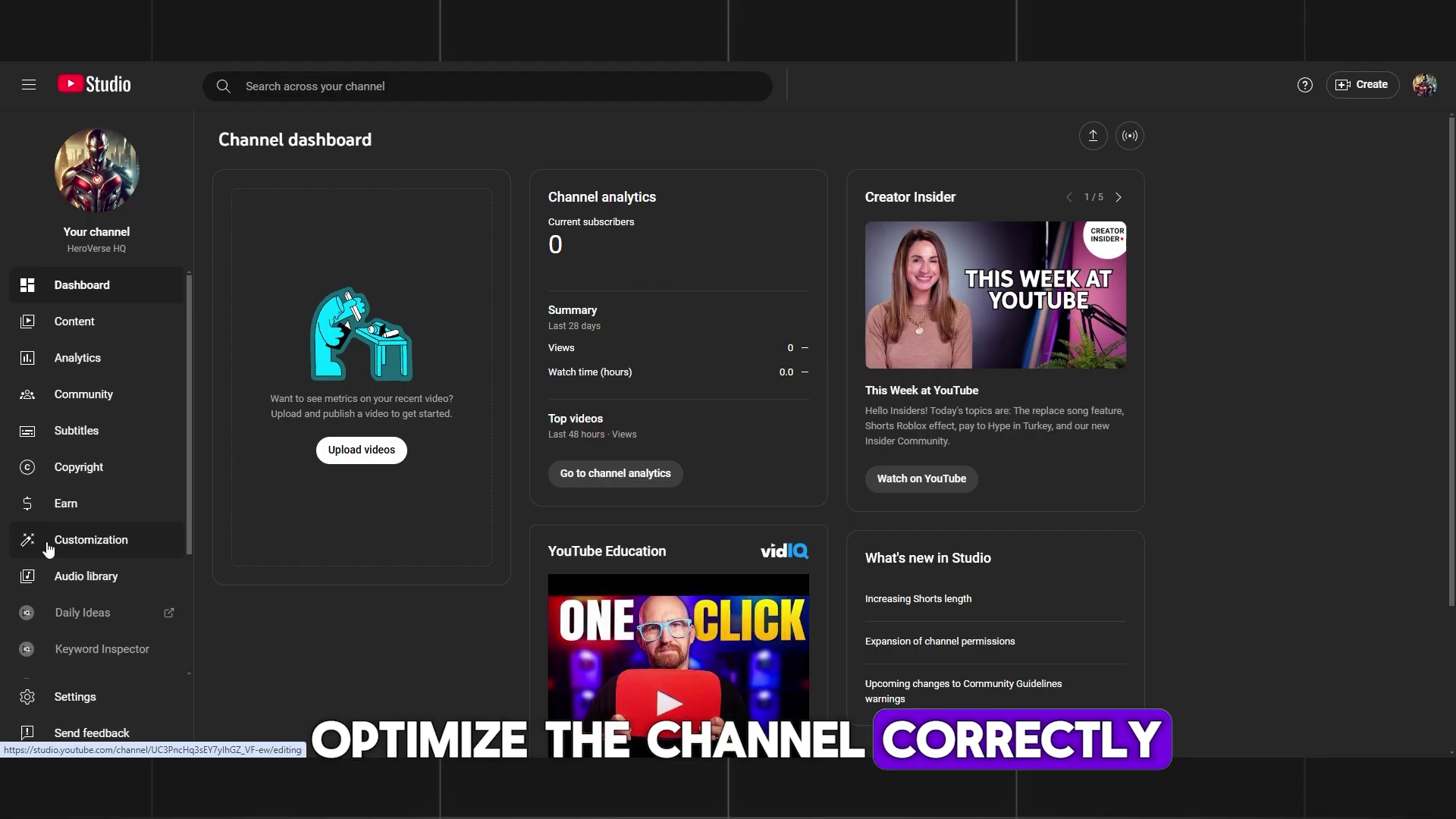
click(81, 697)
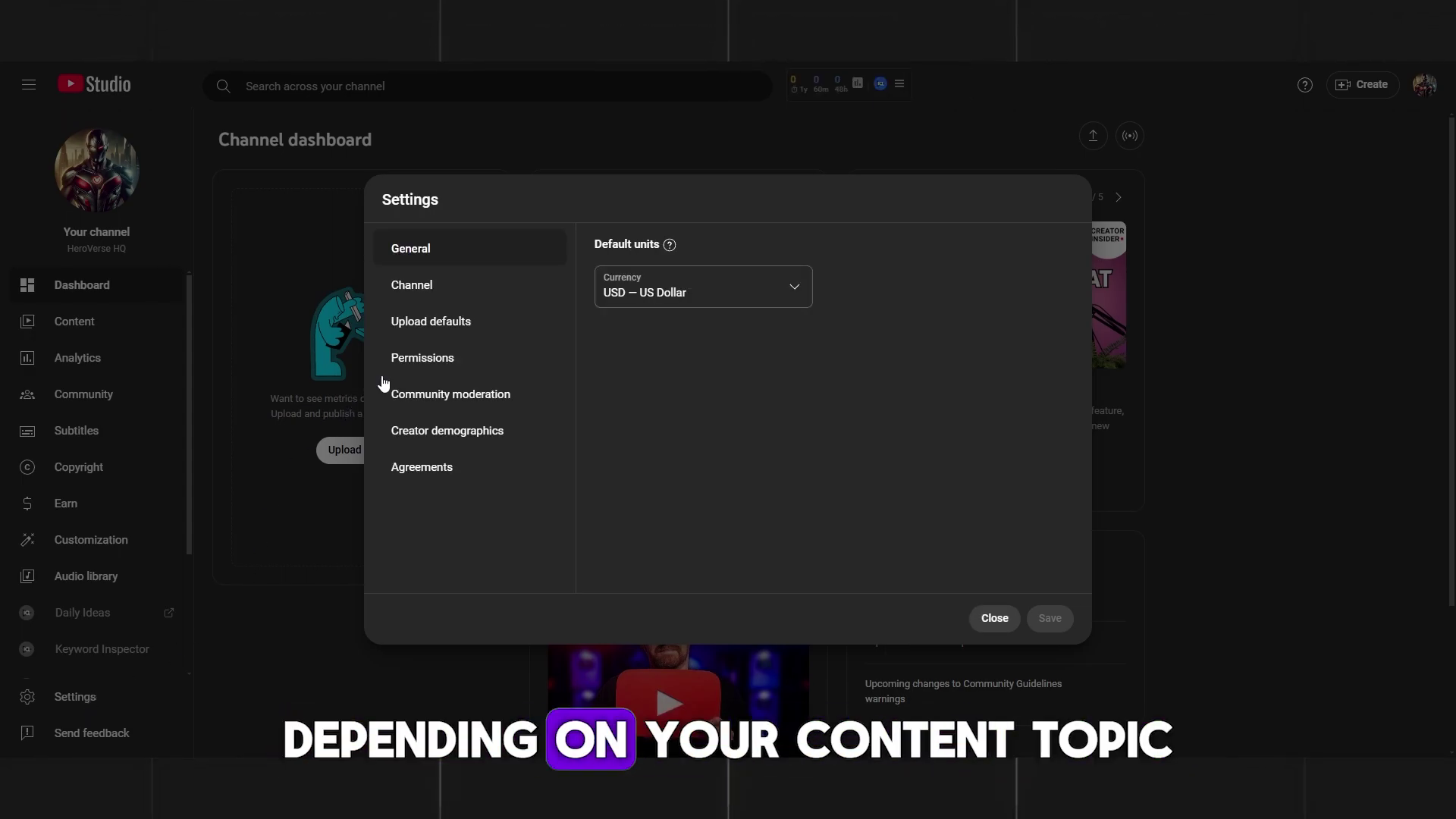
Enter the keywords ai,marvel,avengers,cosmic in Basic info and view vidIQ's channel stats.
click(435, 288)
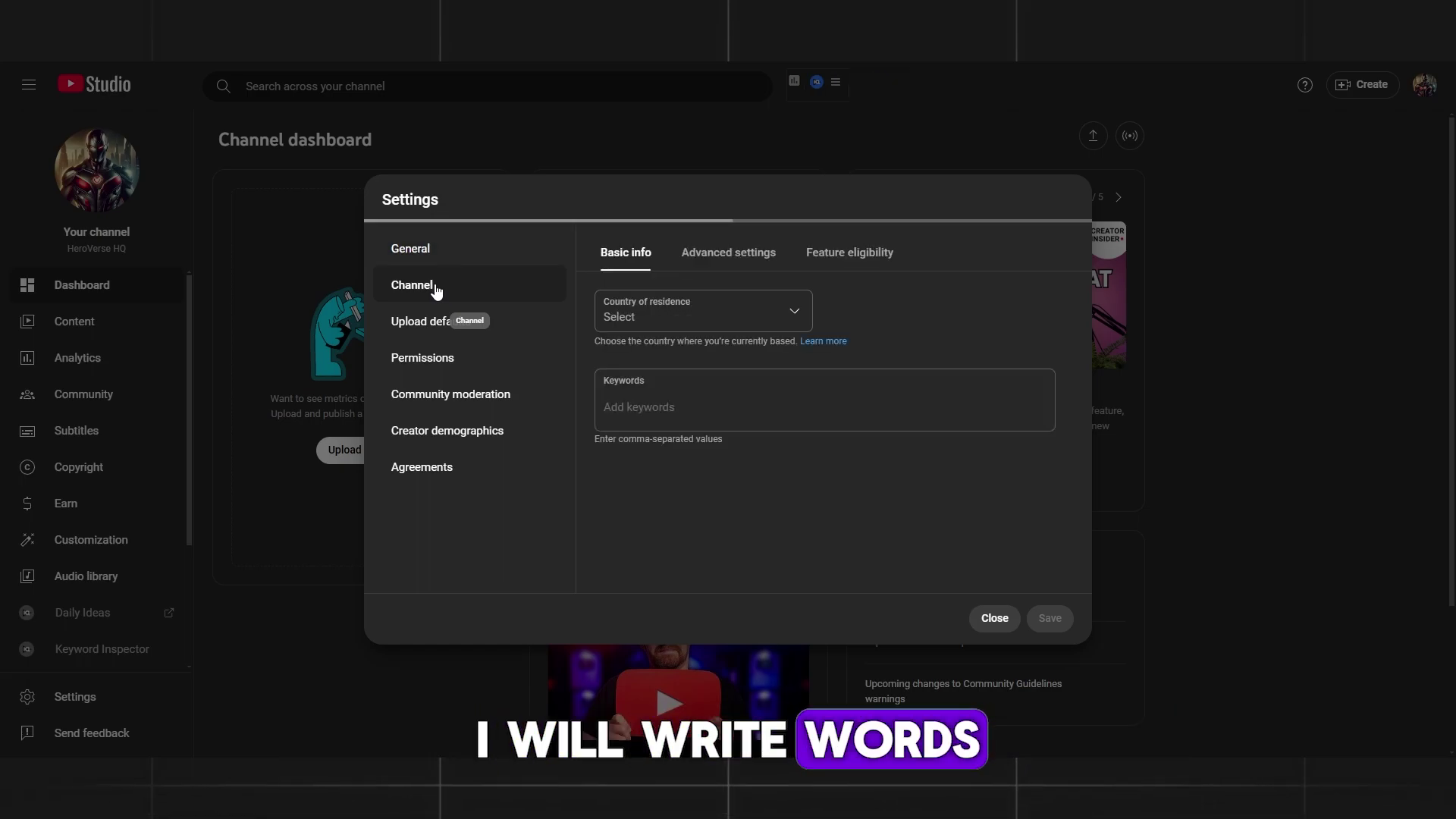
click(712, 379)
text(ai,marvel,aven)
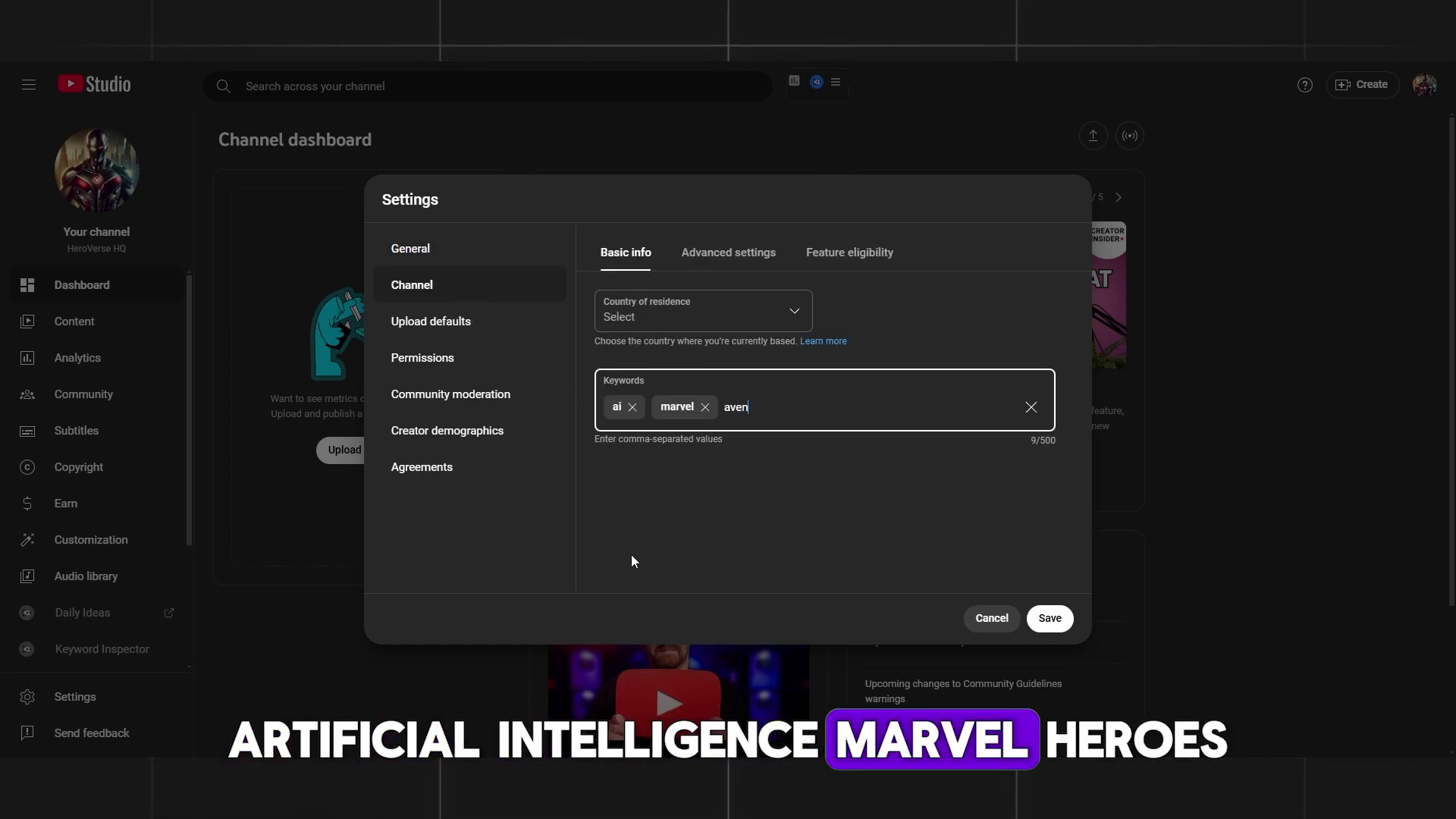
text(gers)
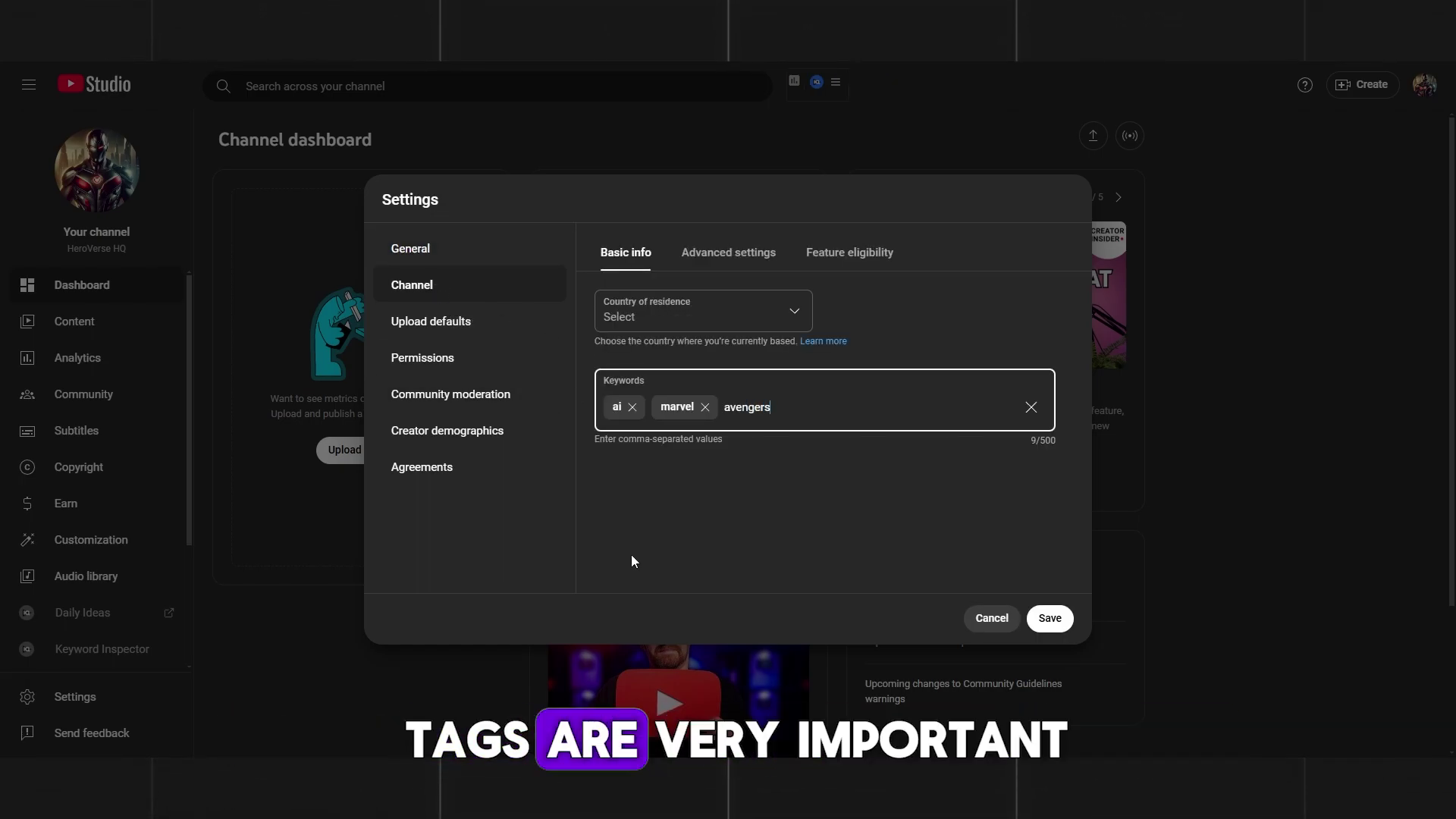
text(,)
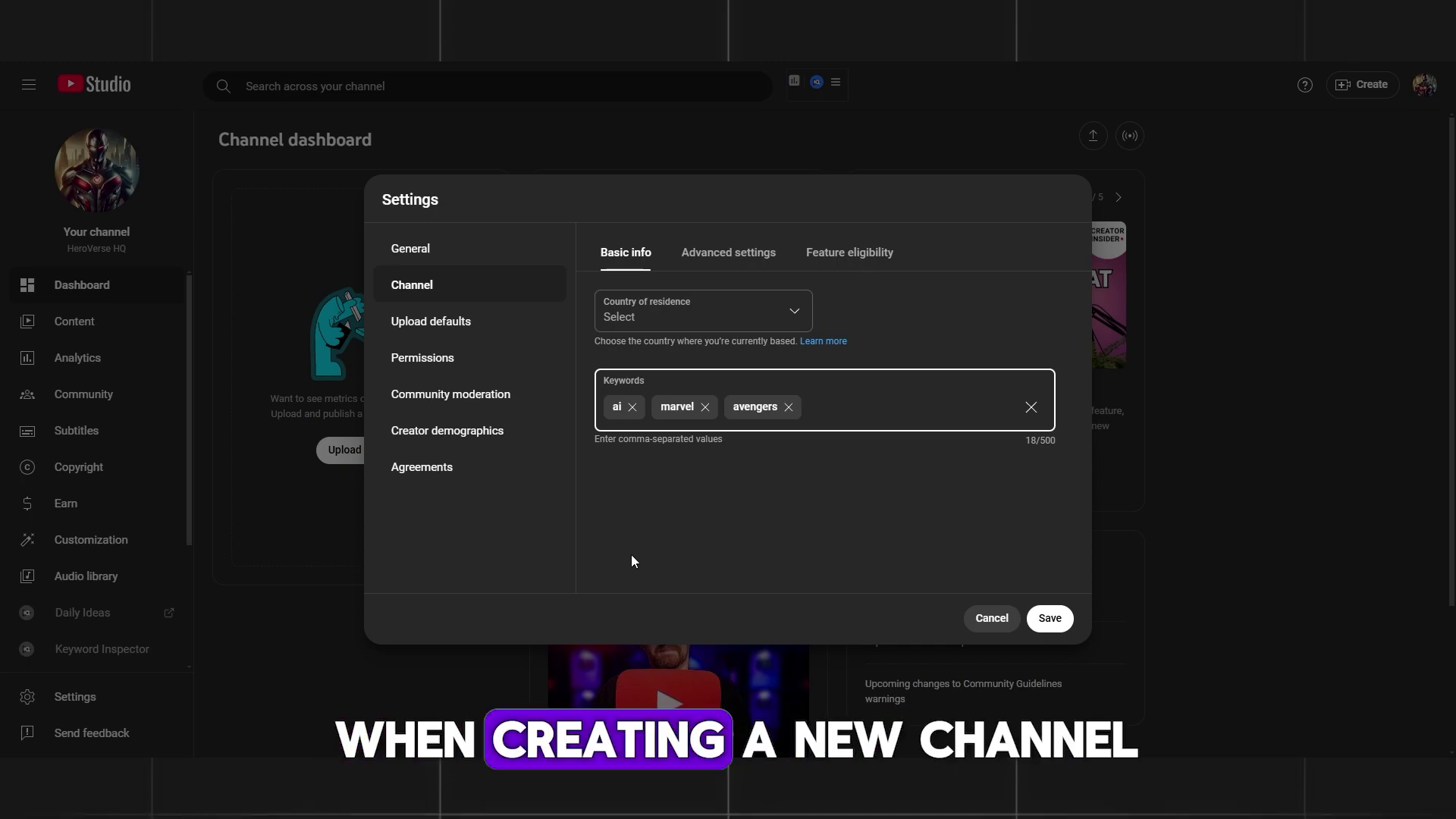
text(co)
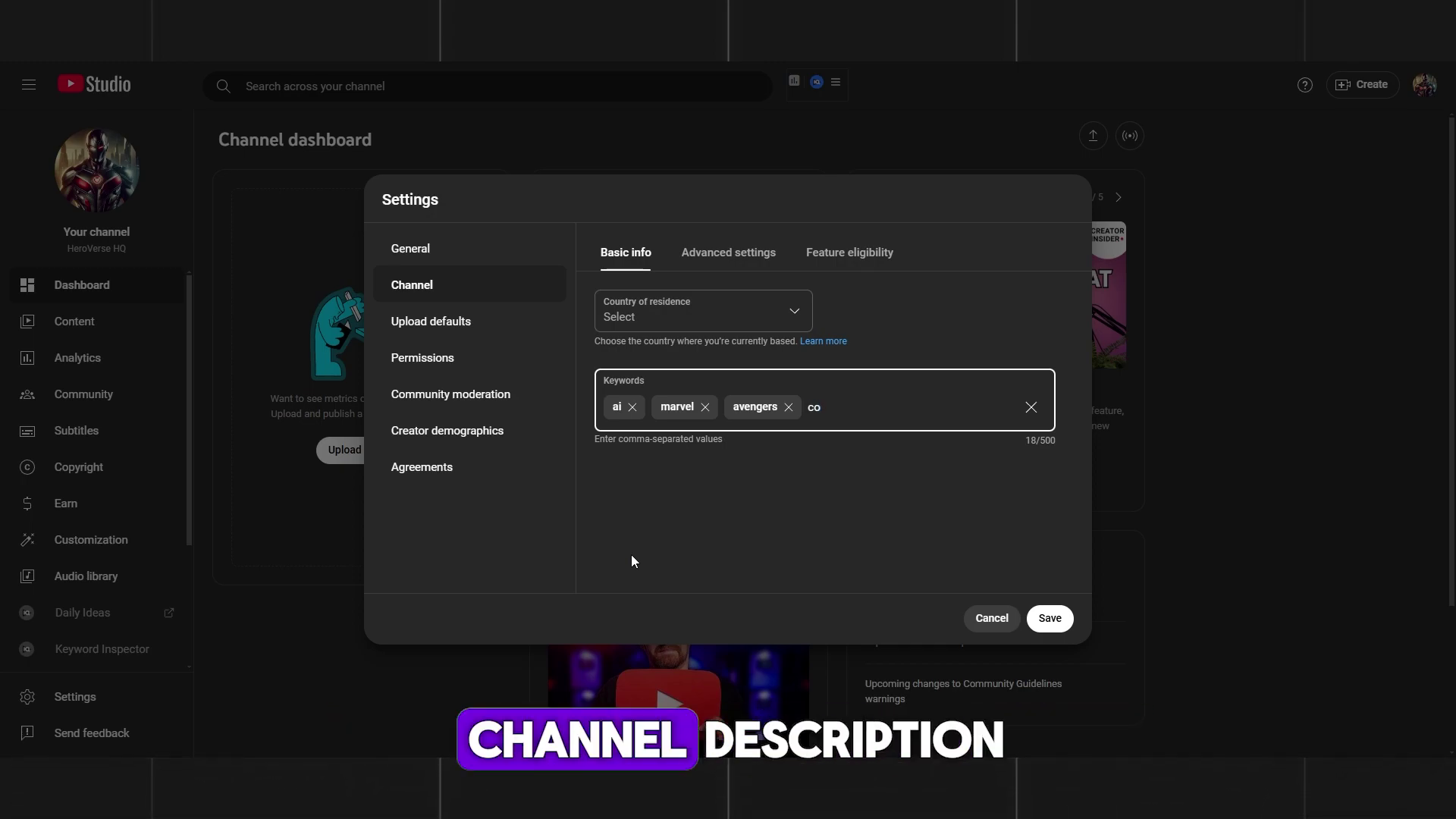
text(smic)
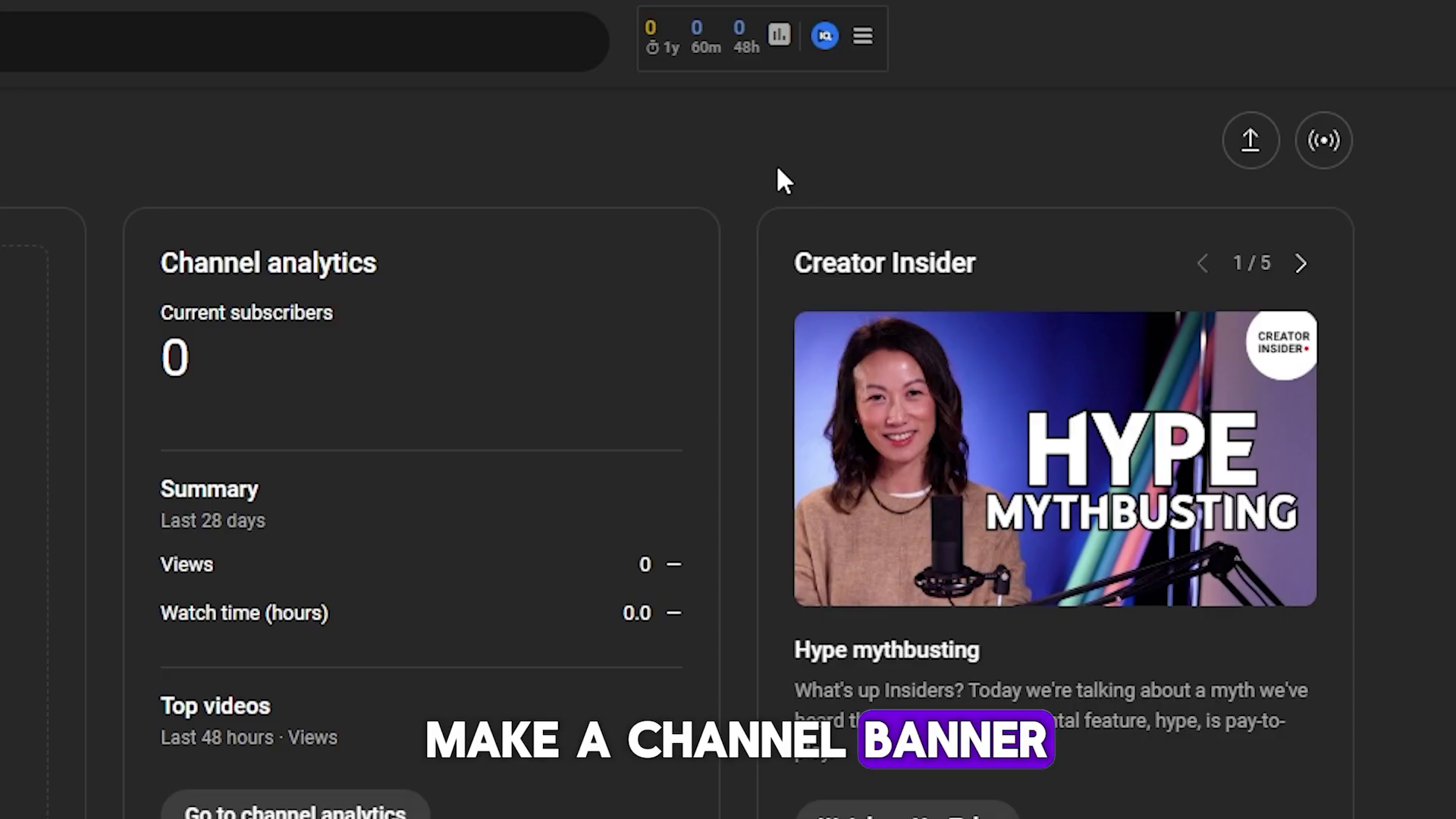
mouse_move(803, 84)
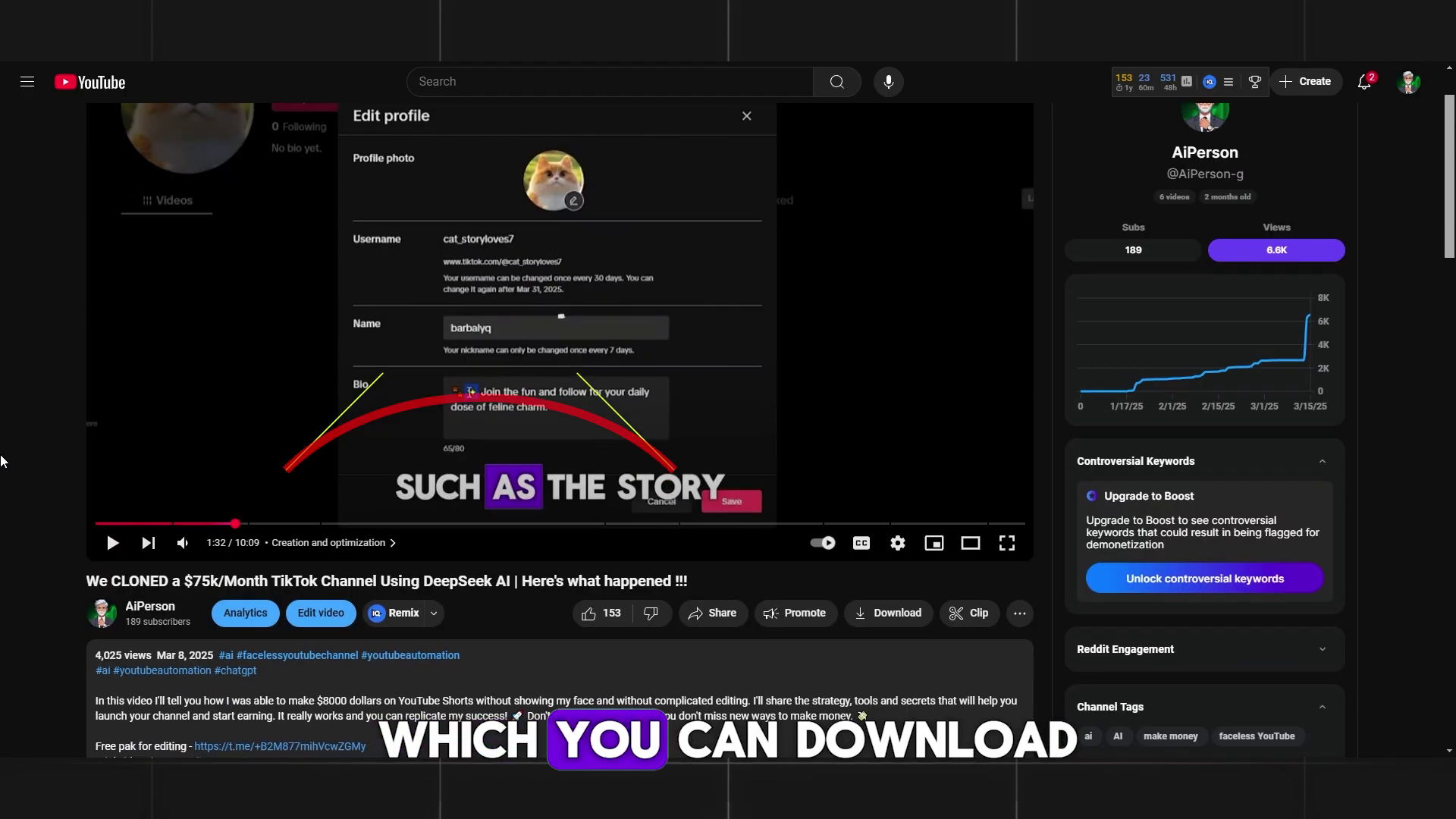
Select the Trial vidIQ line in the video description and open its link.
scroll(97, 494, down, 4)
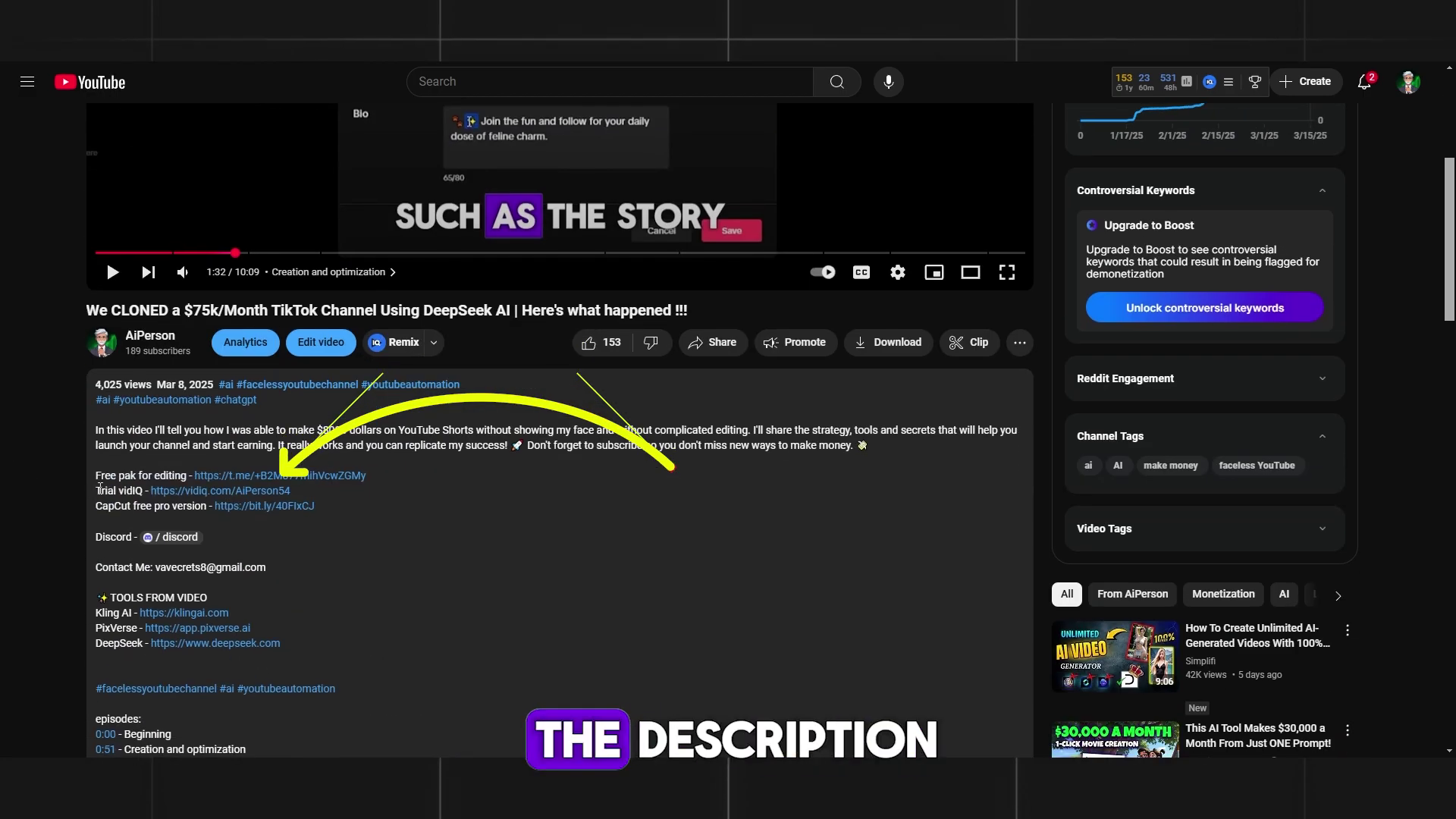
drag(97, 494, 290, 493)
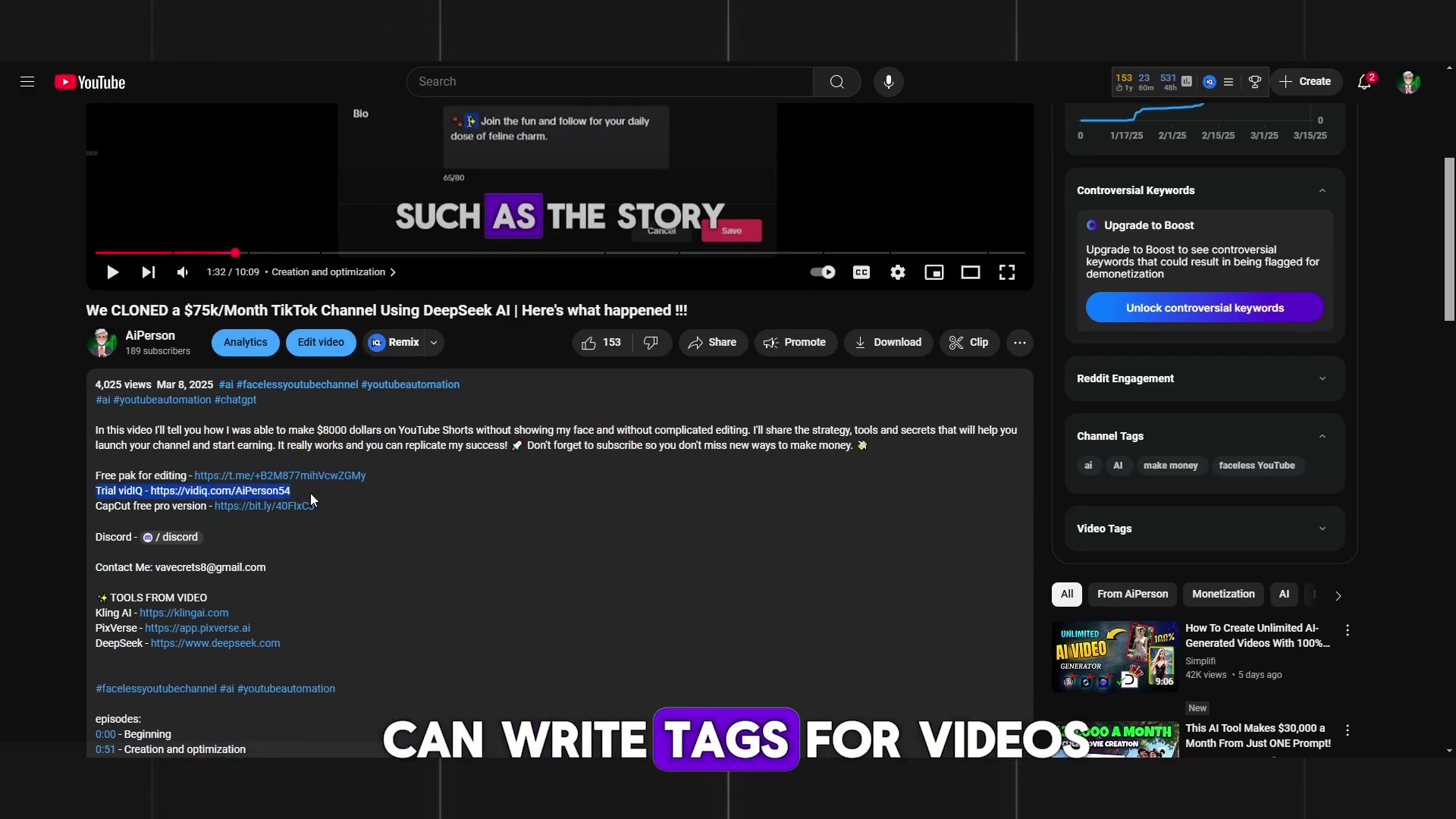
click(310, 492)
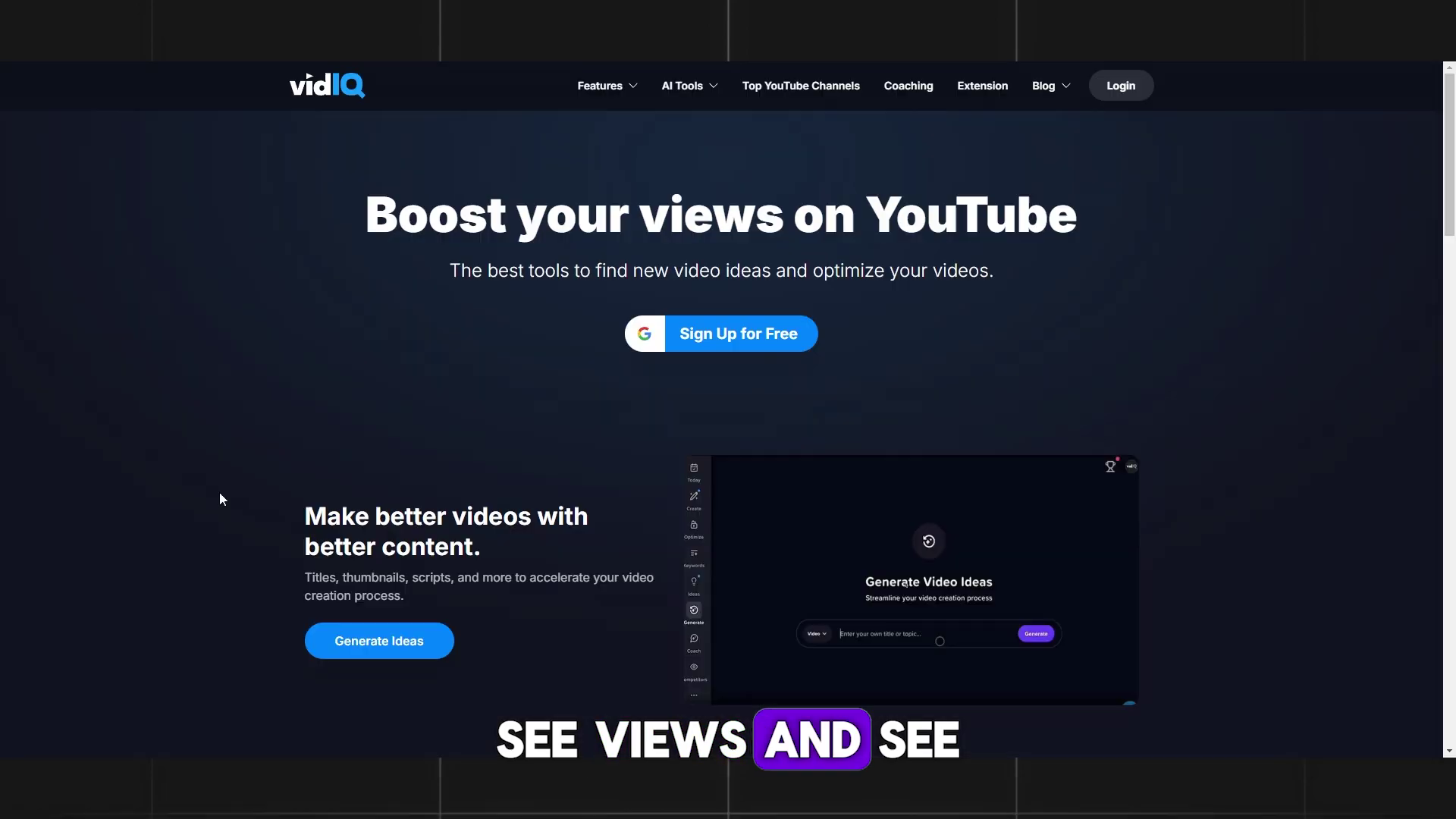
click(222, 494)
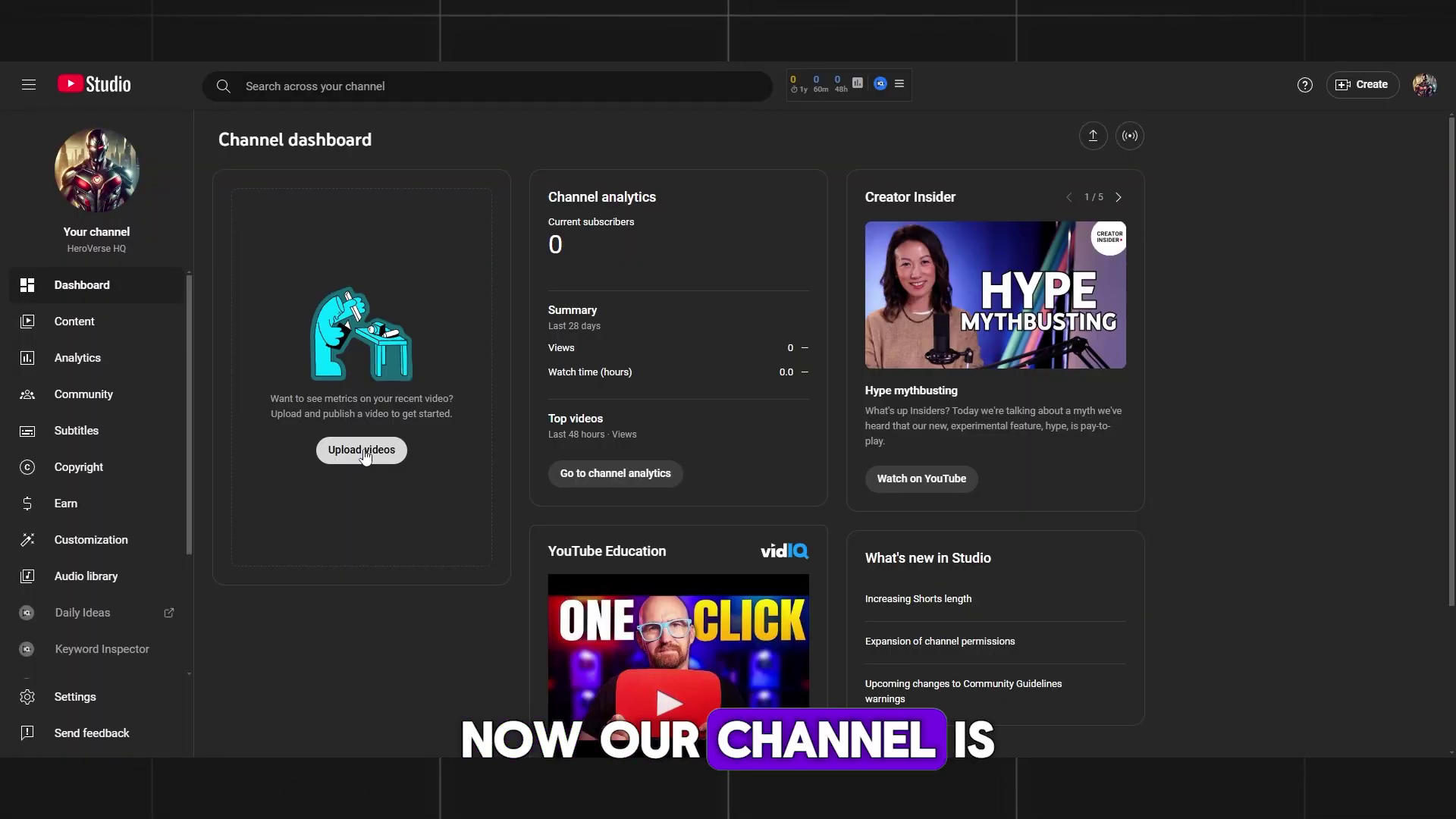
Upload heroes1.mp4 and title it 'Iron Man vs Hulk vs Superman (Venom, Spiderman, Batman, Abomination)'.
click(362, 451)
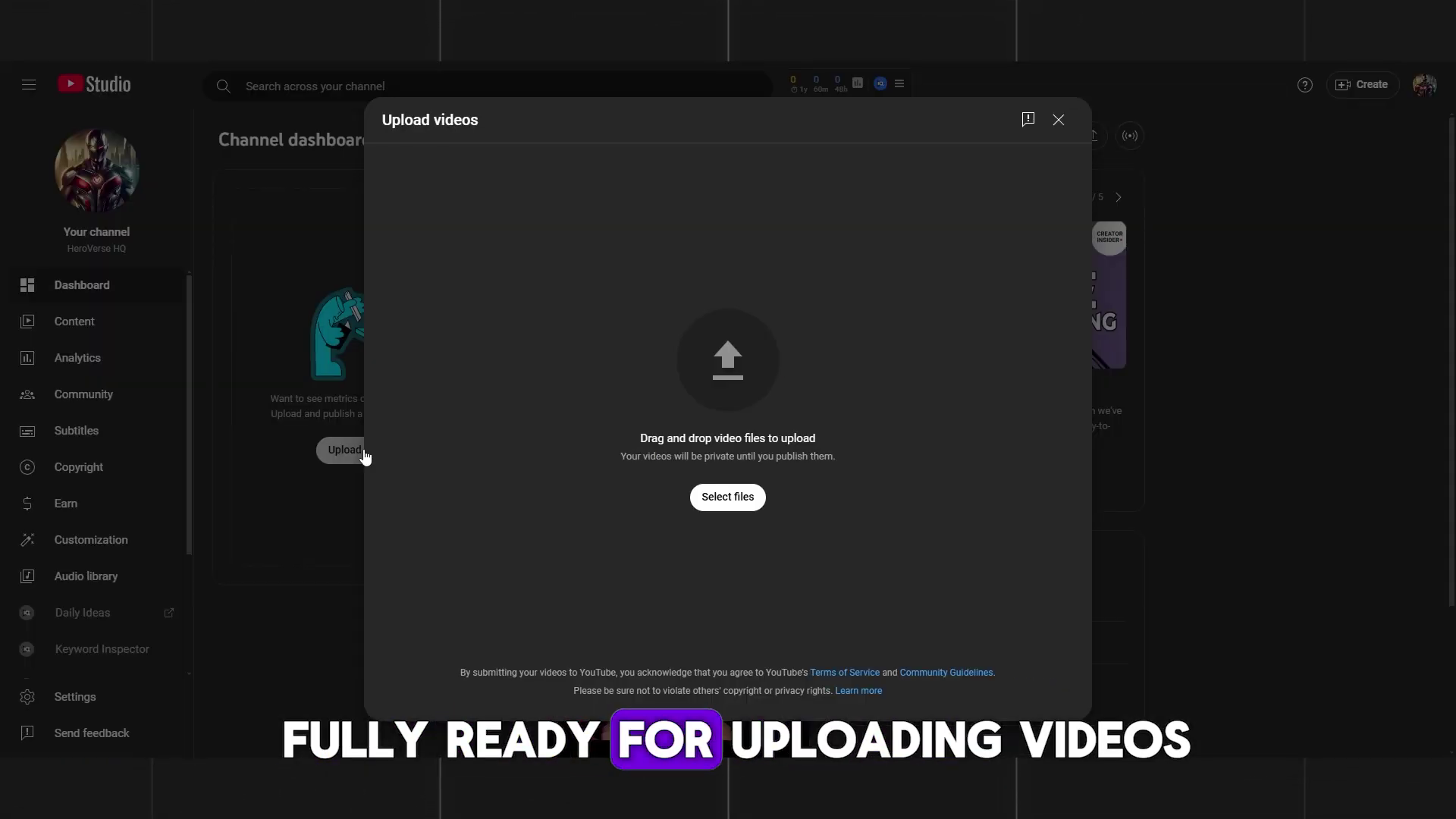
click(727, 498)
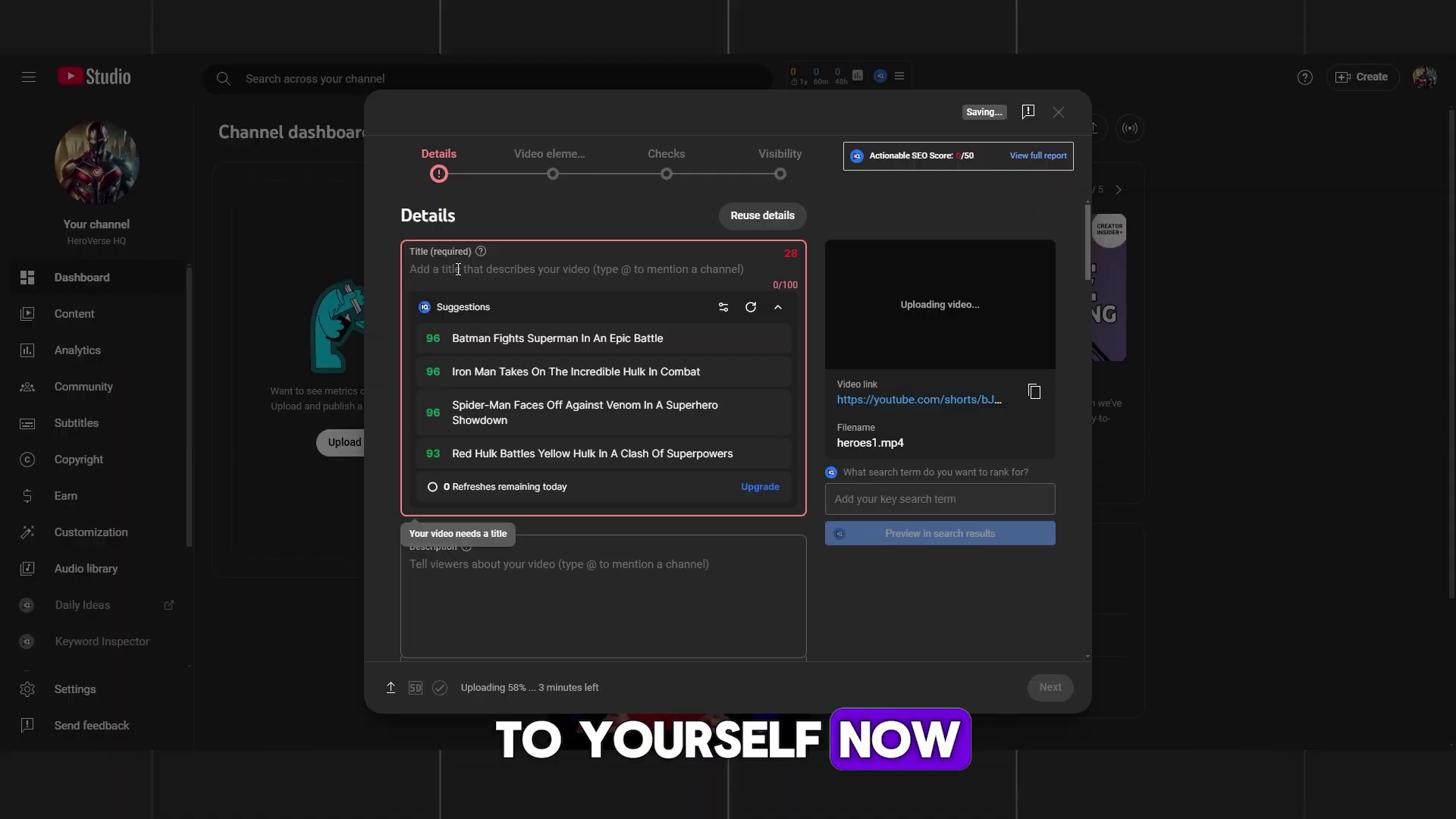
text(Iron Man vs Hulk vs Superman (Venom, Spiderman, Batman, Abomination))
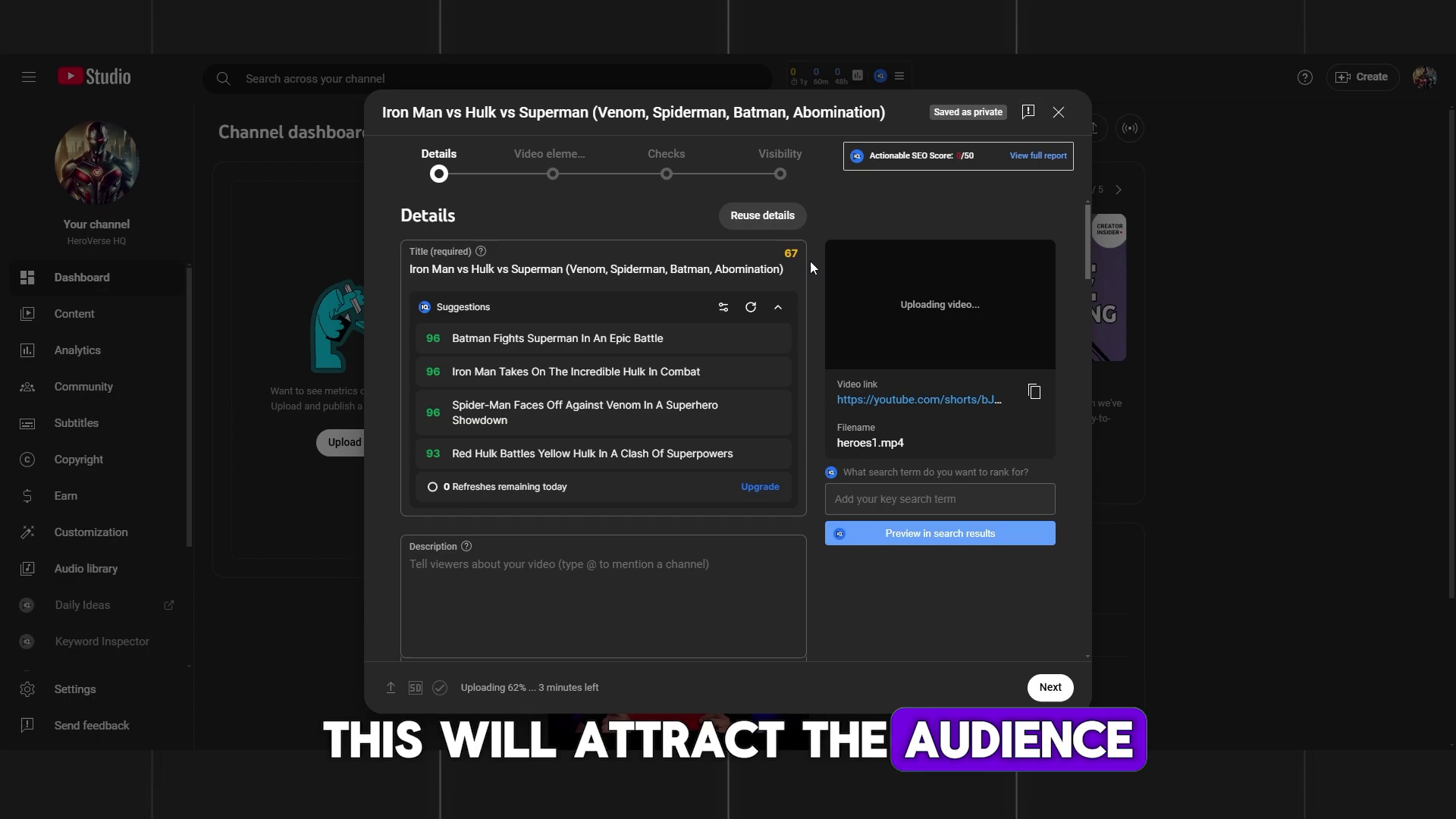
click(776, 270)
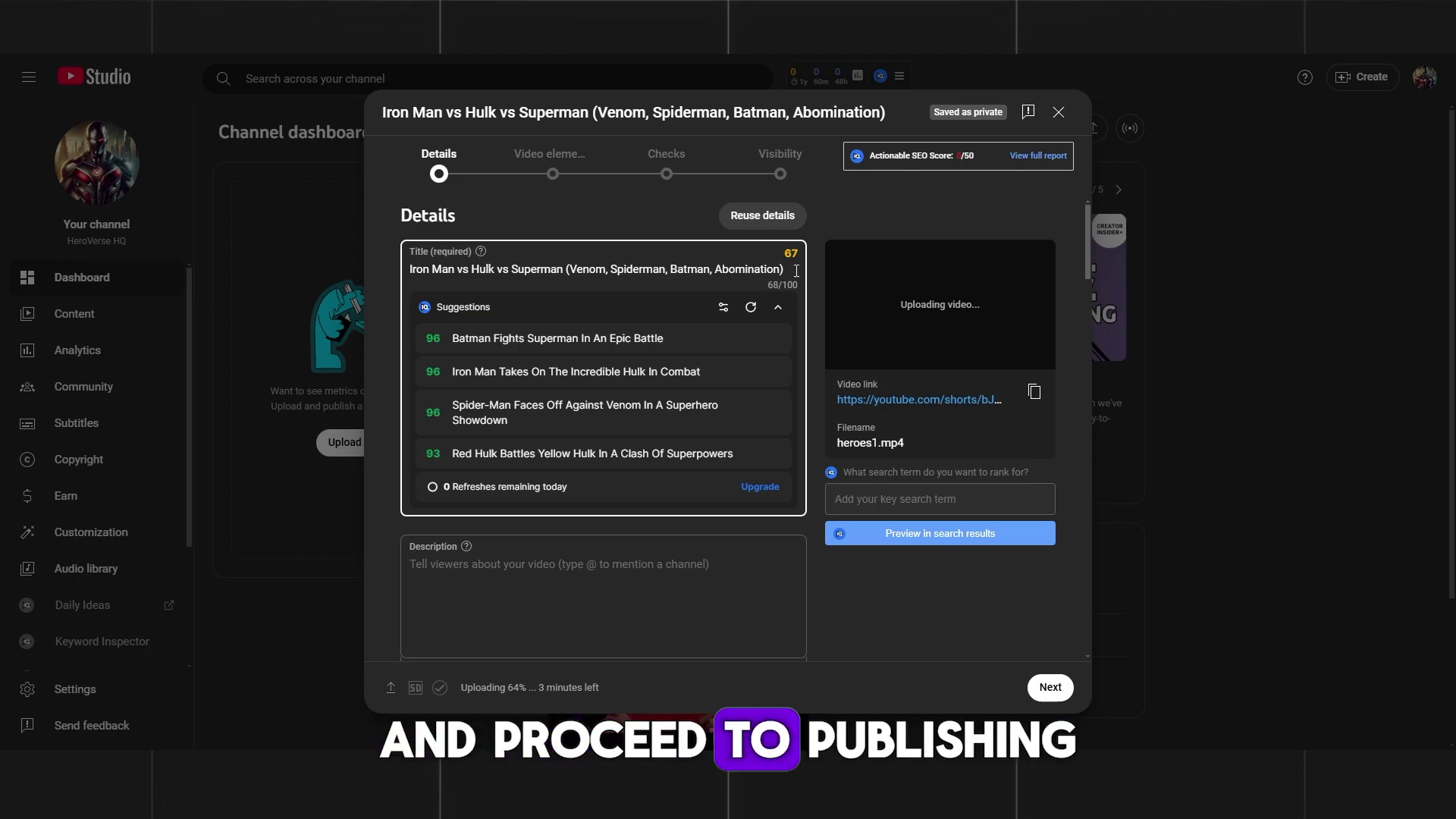
Add the recommended tags hulk vs spiderman, dc and hulk movie to the Short.
scroll(783, 536, down, 15)
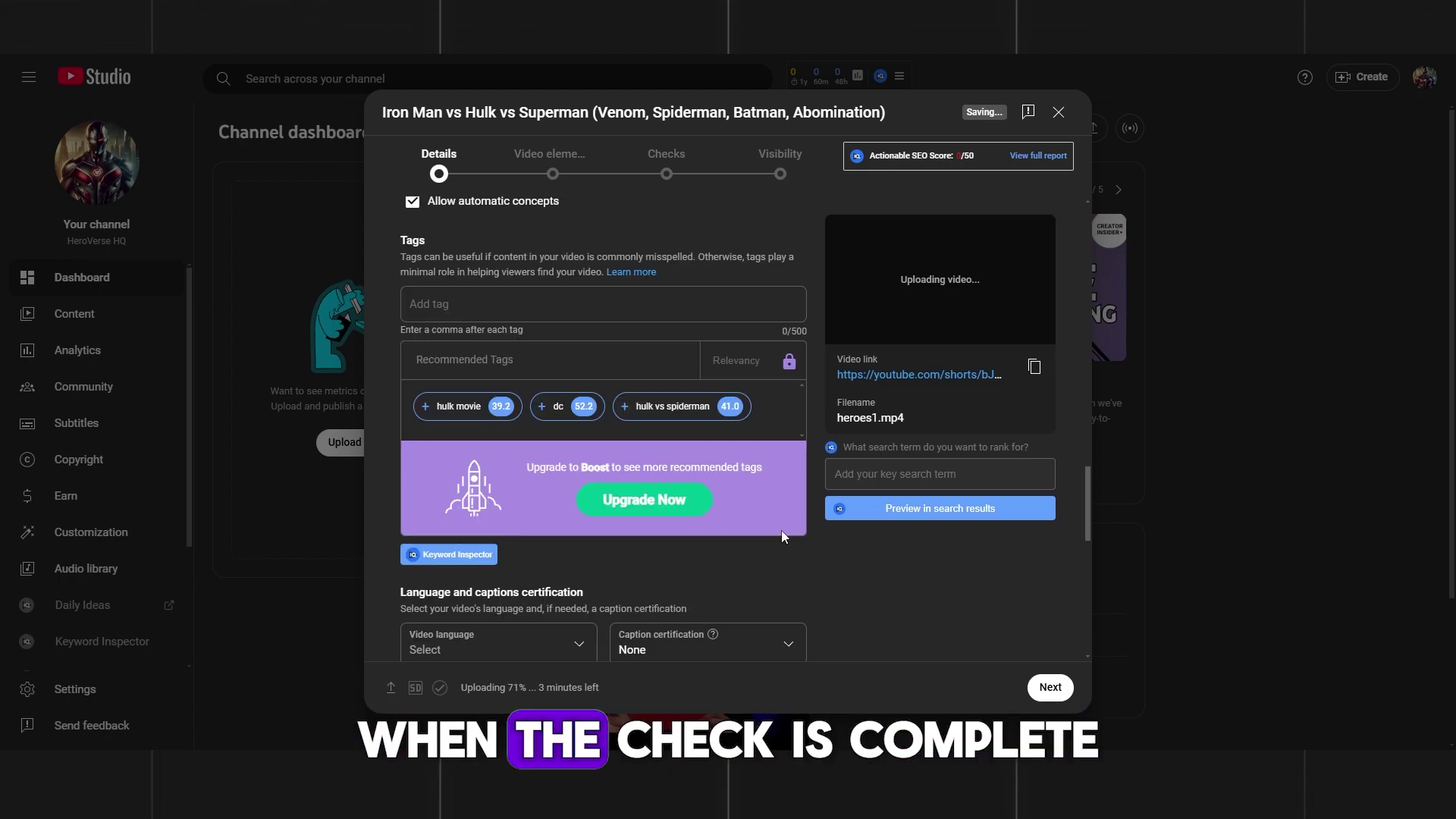
click(622, 409)
click(558, 406)
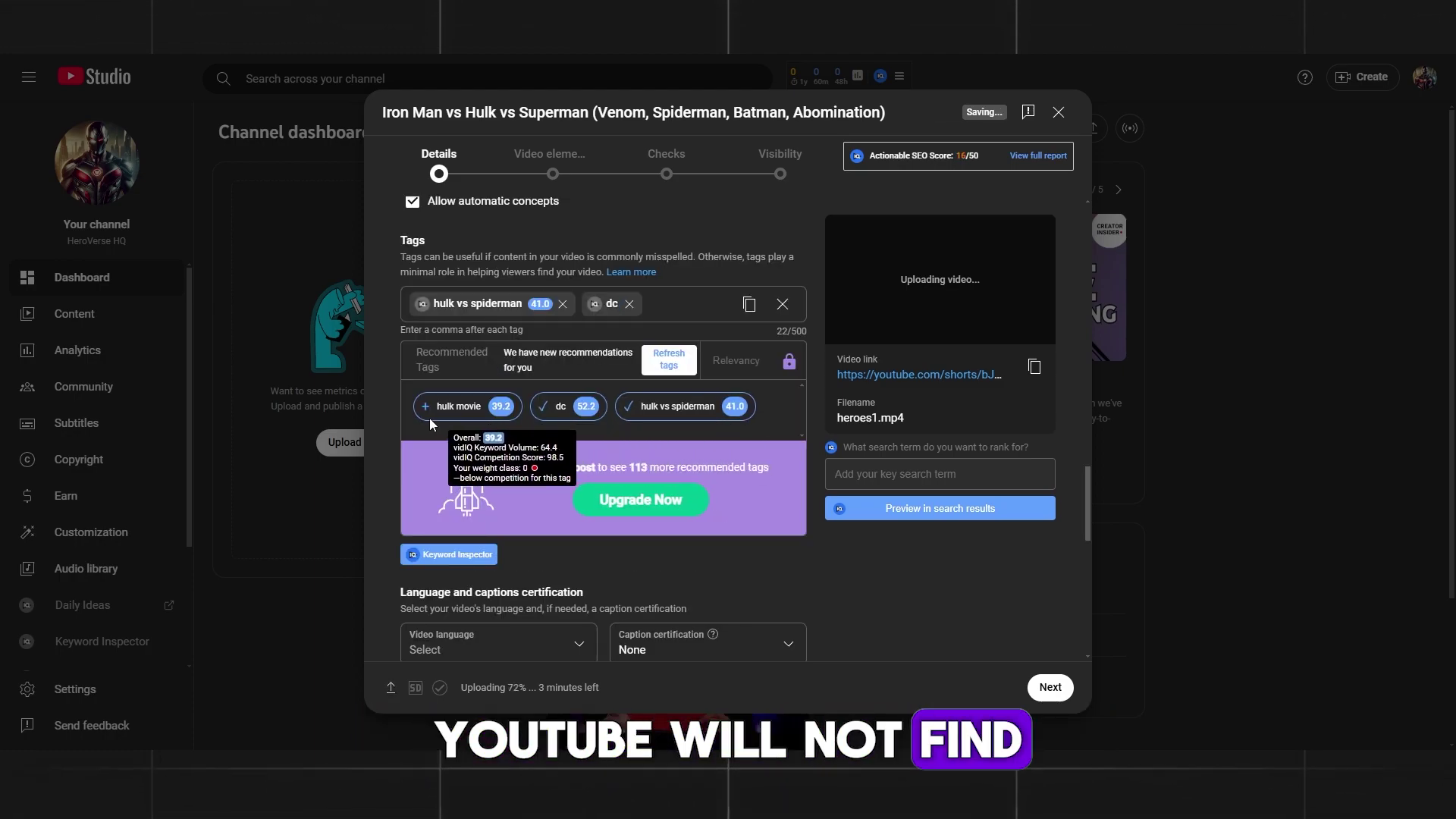
click(431, 409)
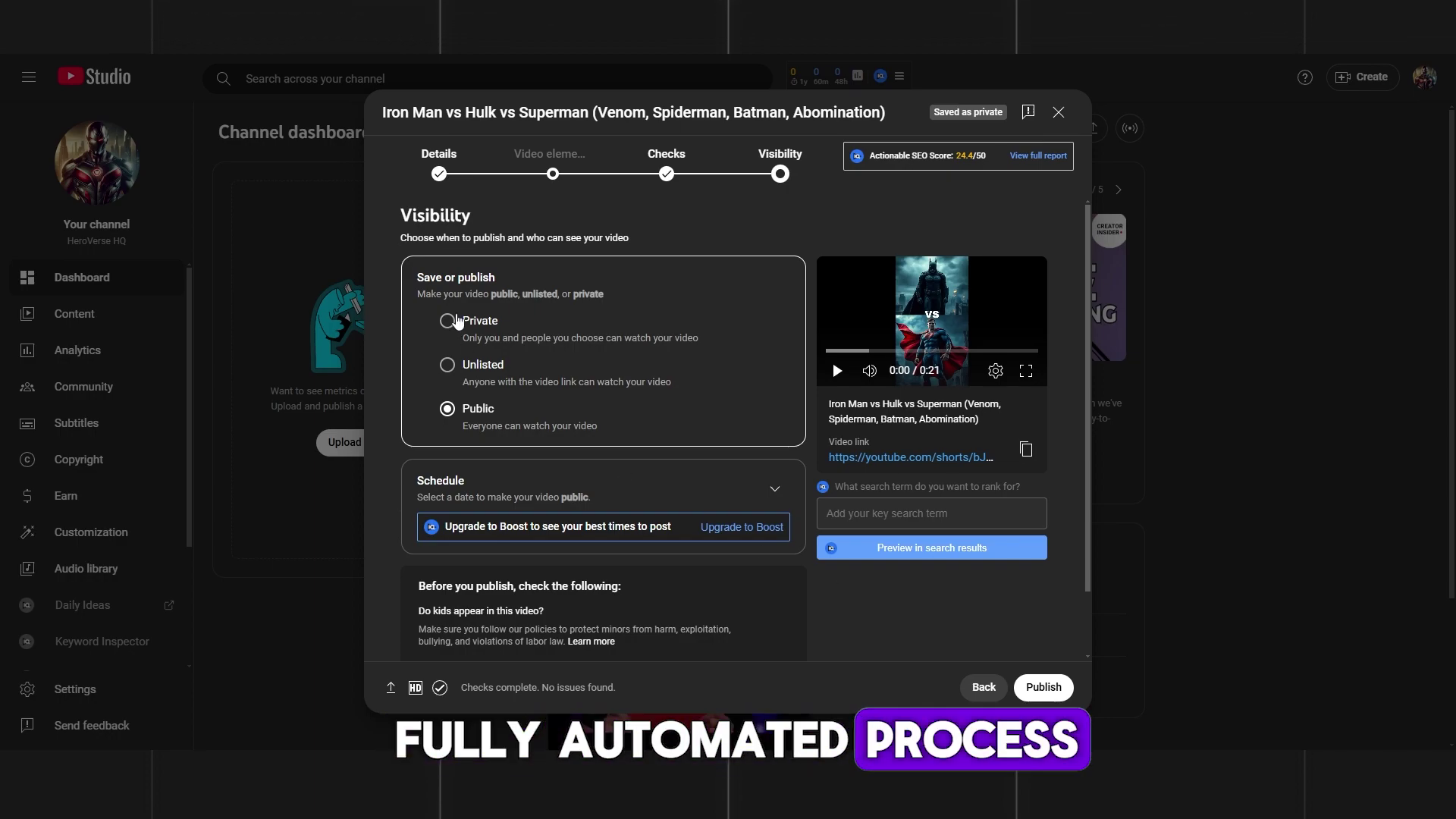
click(438, 161)
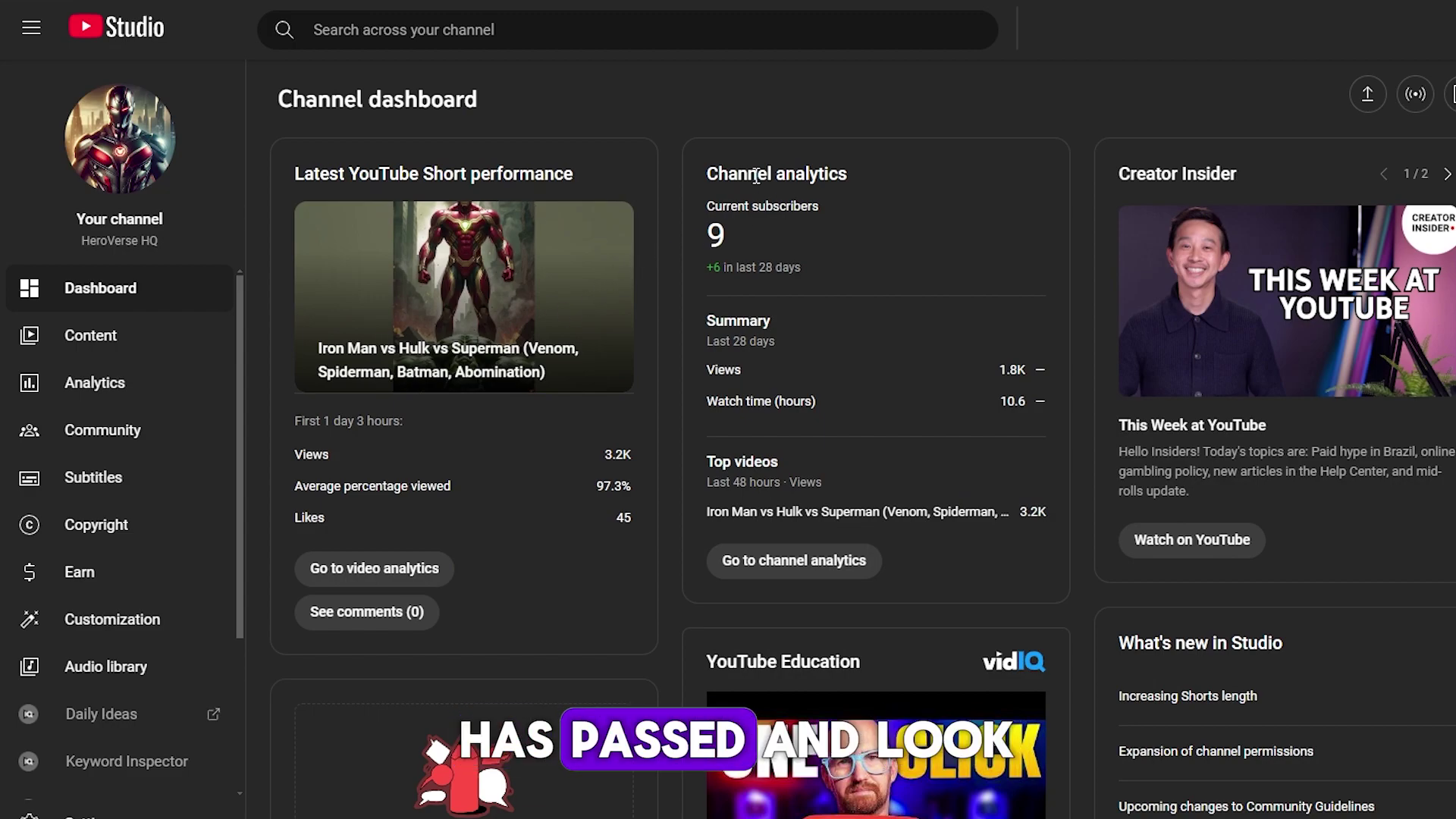
Open the latest Short's video analytics with realtime views set to the last 60 minutes.
drag(293, 416, 405, 415)
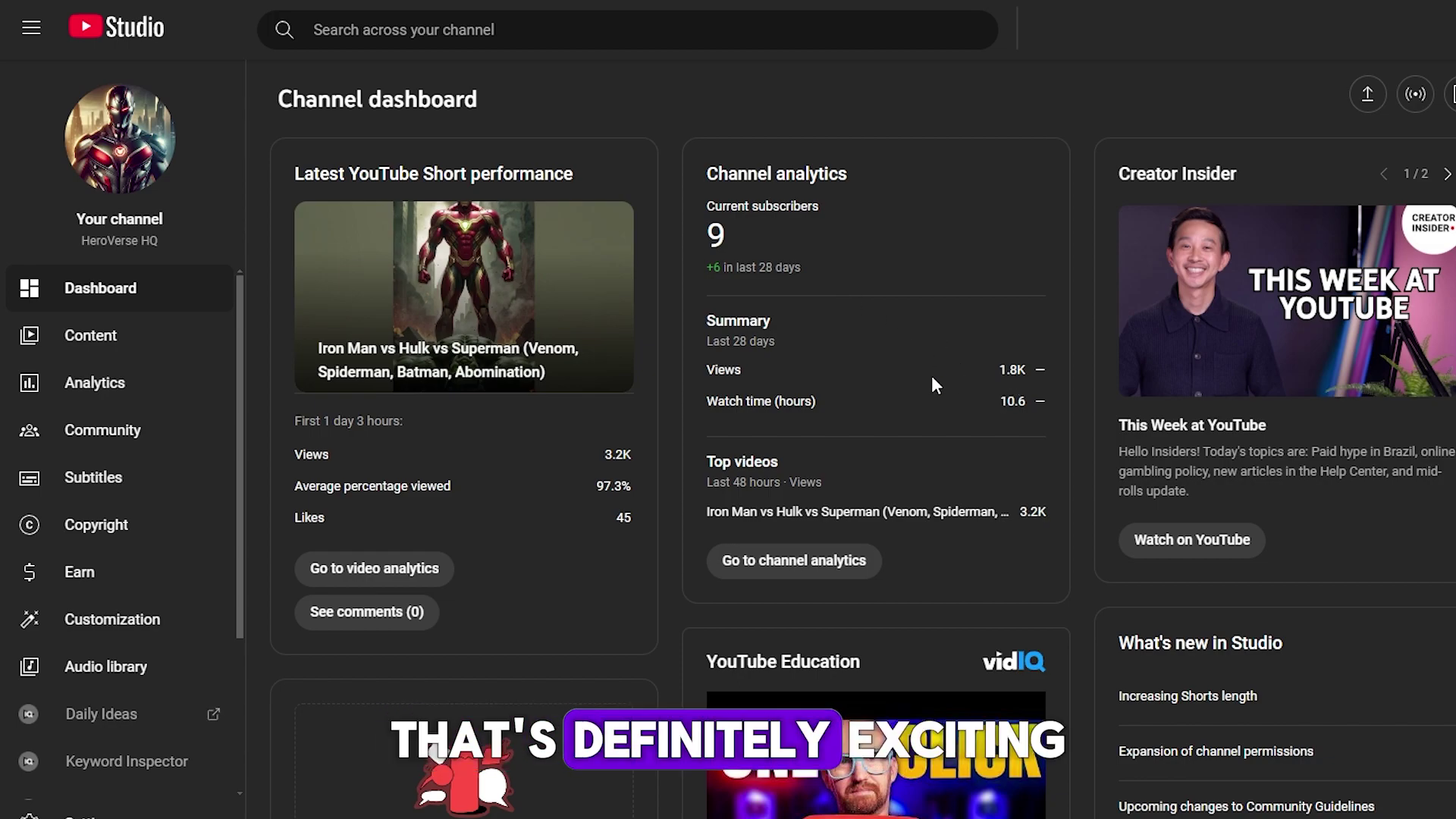
click(396, 570)
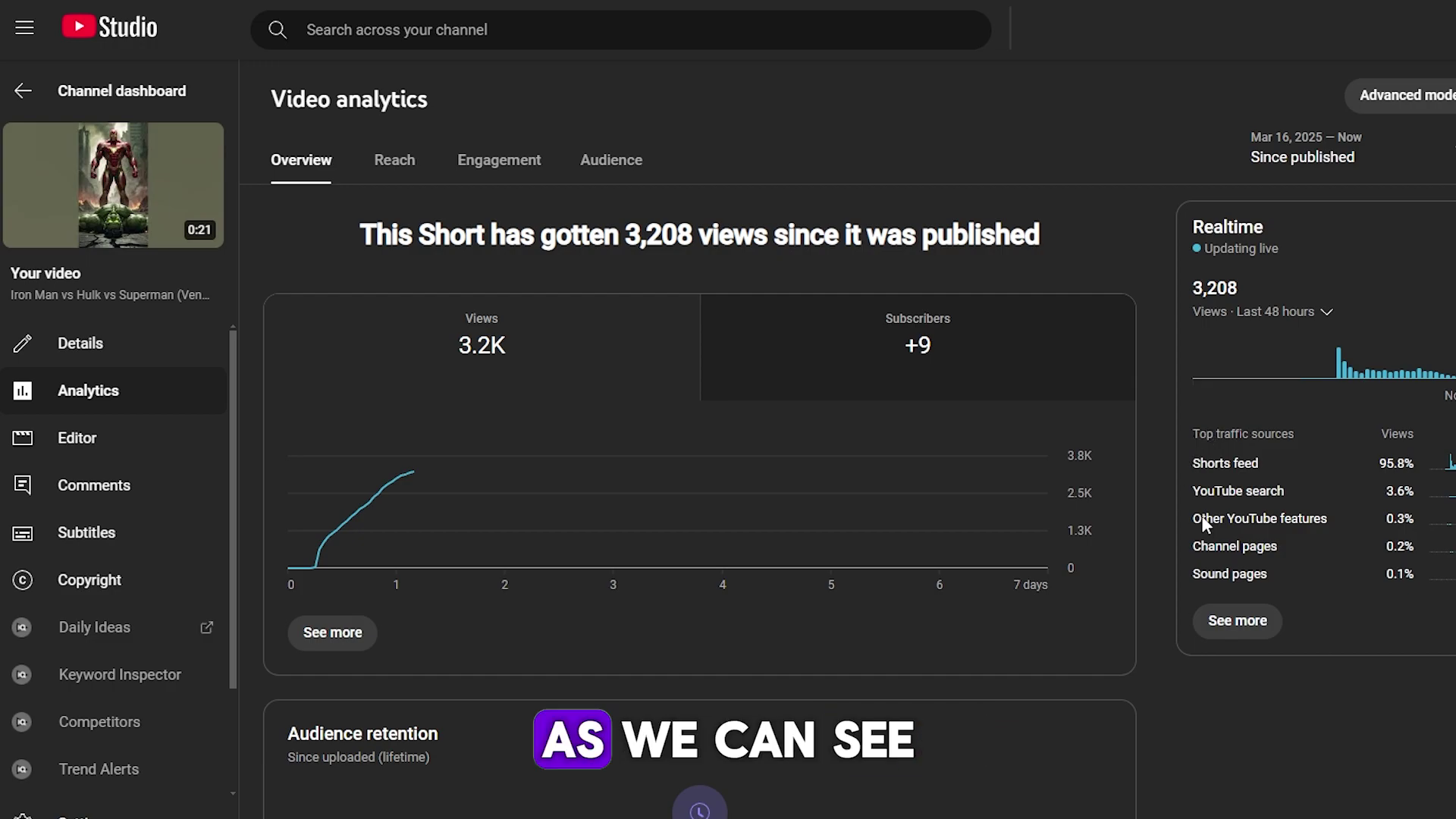
click(1289, 311)
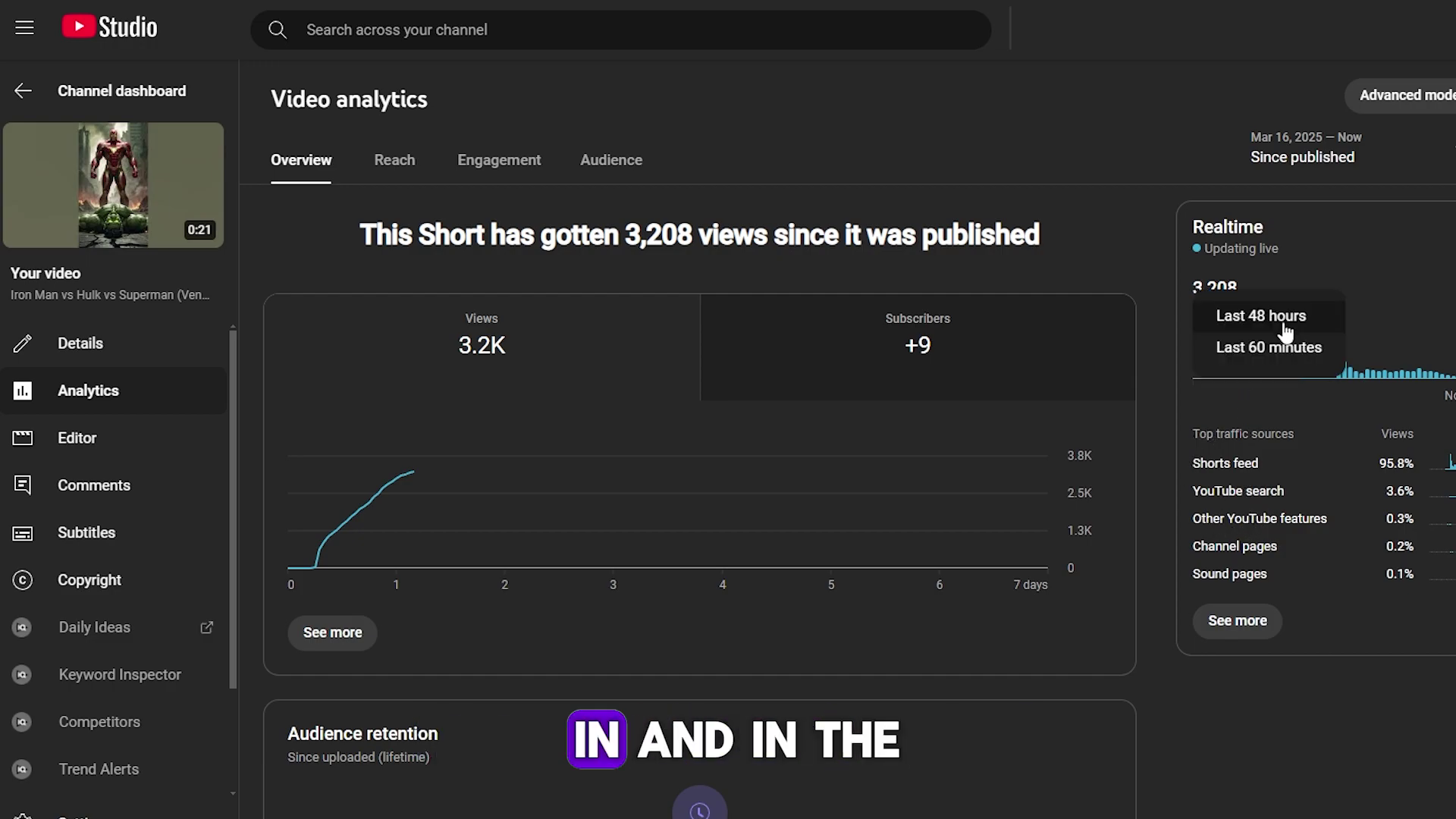
click(1281, 348)
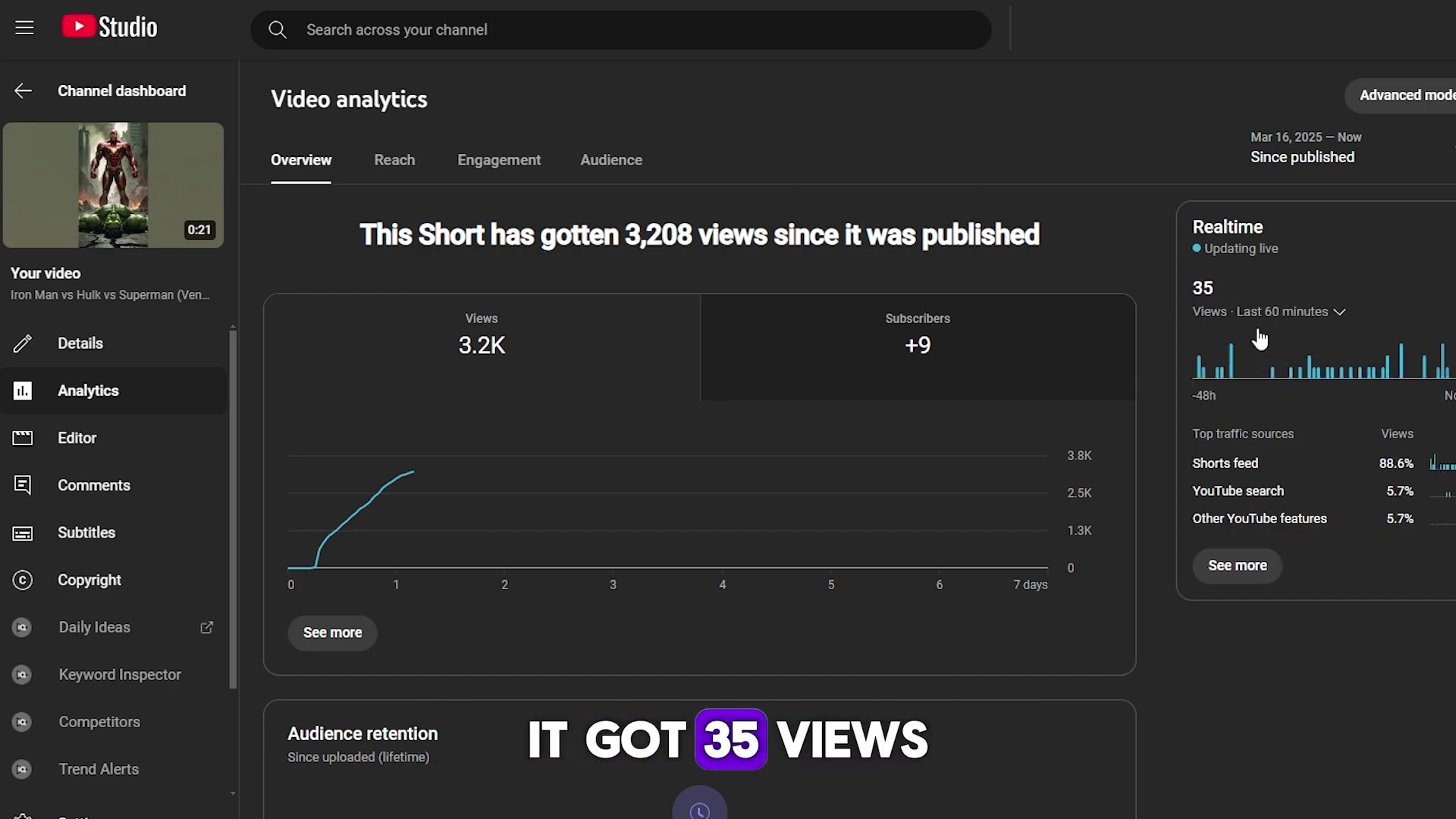
click(1313, 316)
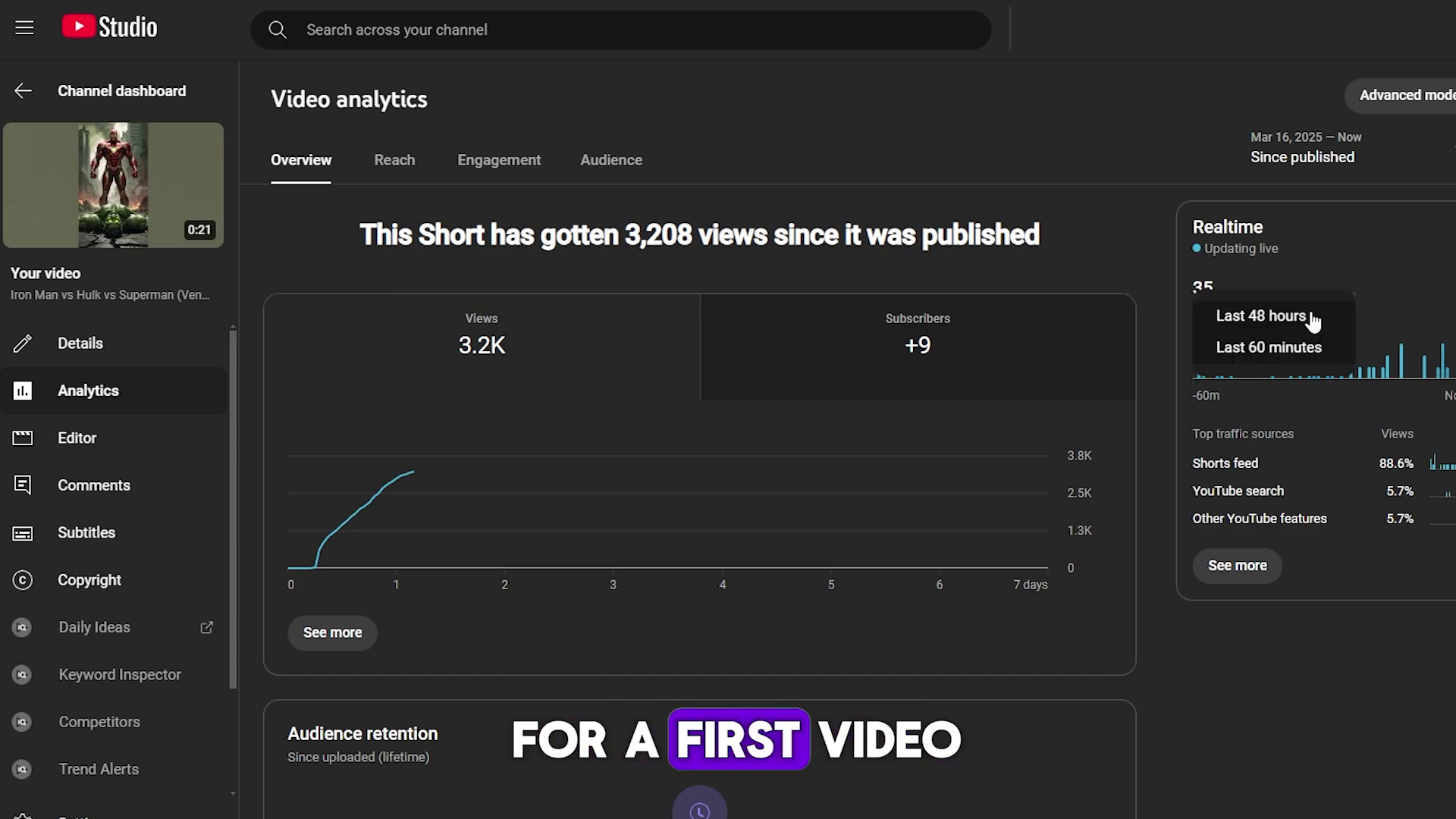
click(1257, 346)
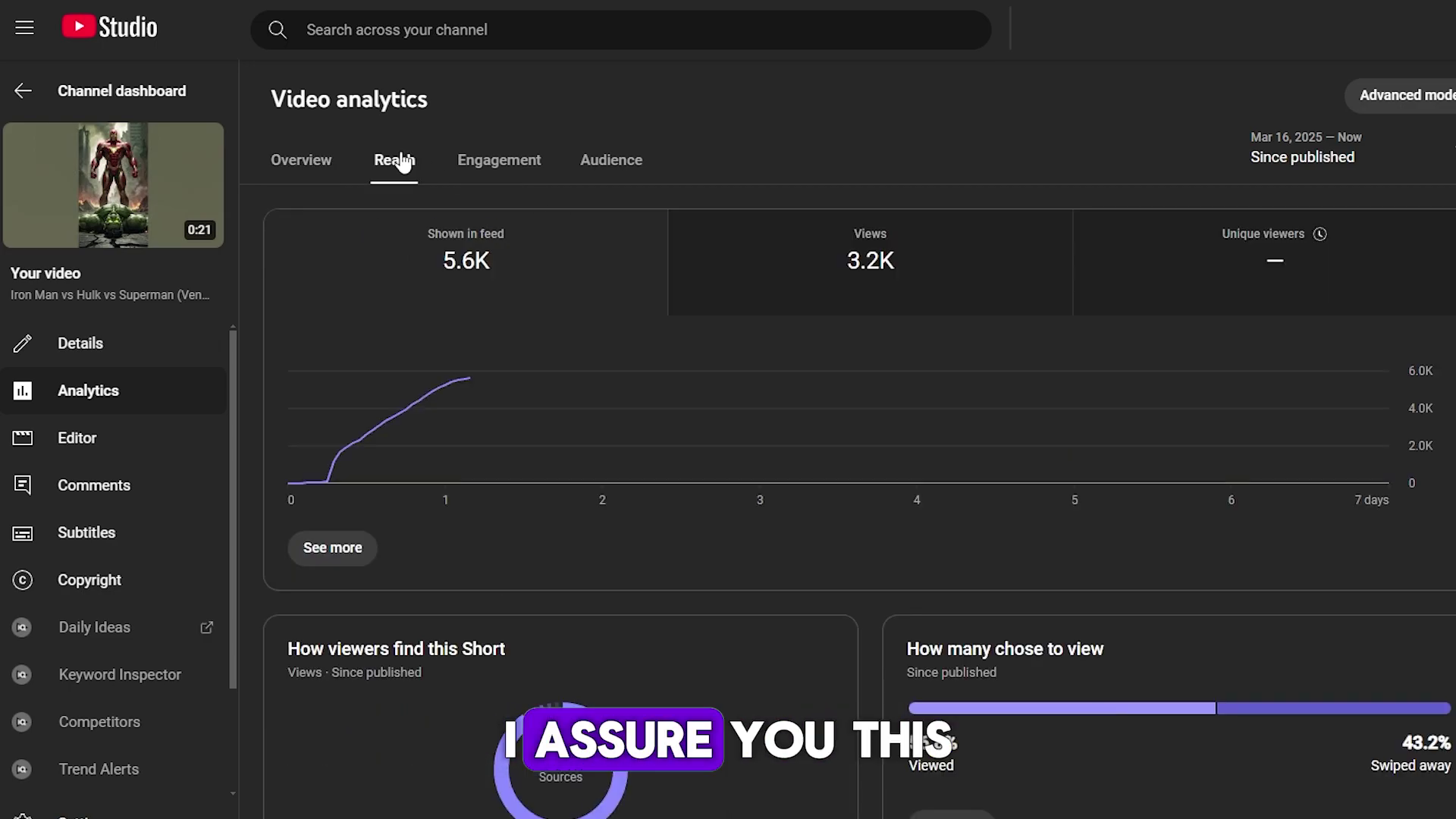
Review the Reach tab's traffic sources and search terms, then switch to the Engagement tab.
scroll(812, 539, down, 3)
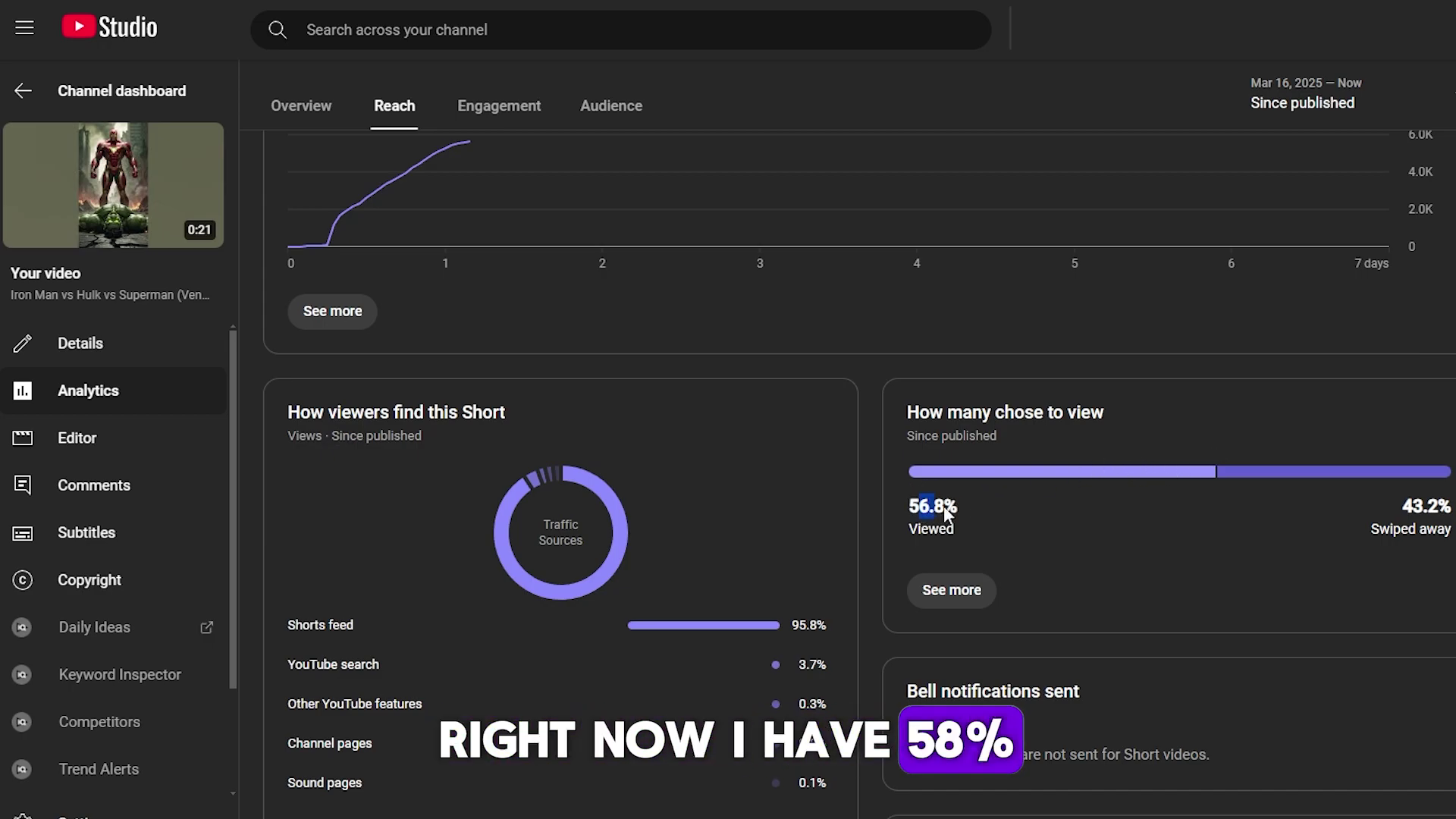
click(997, 535)
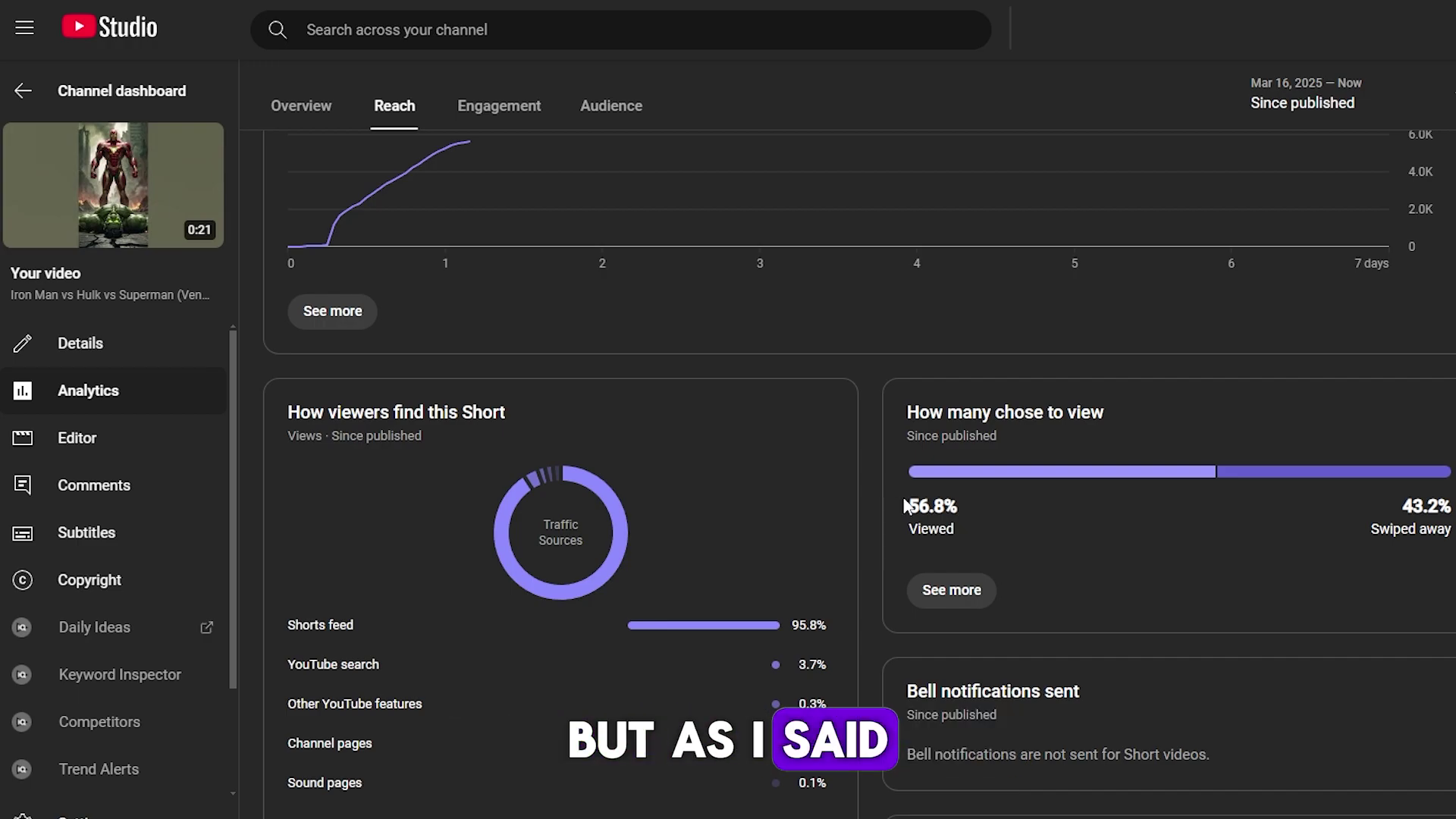
scroll(906, 507, down, 2)
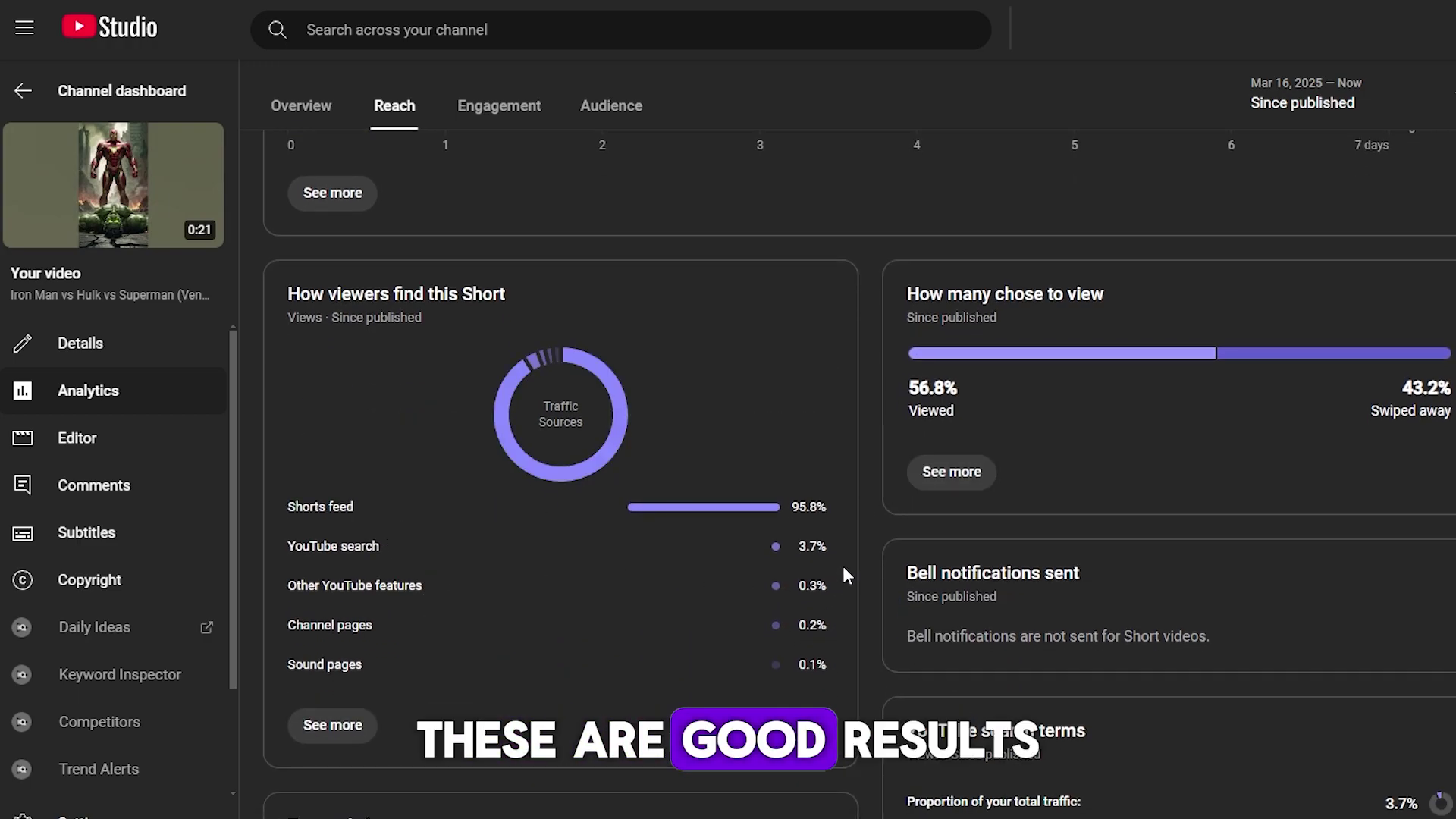
scroll(843, 565, down, 3)
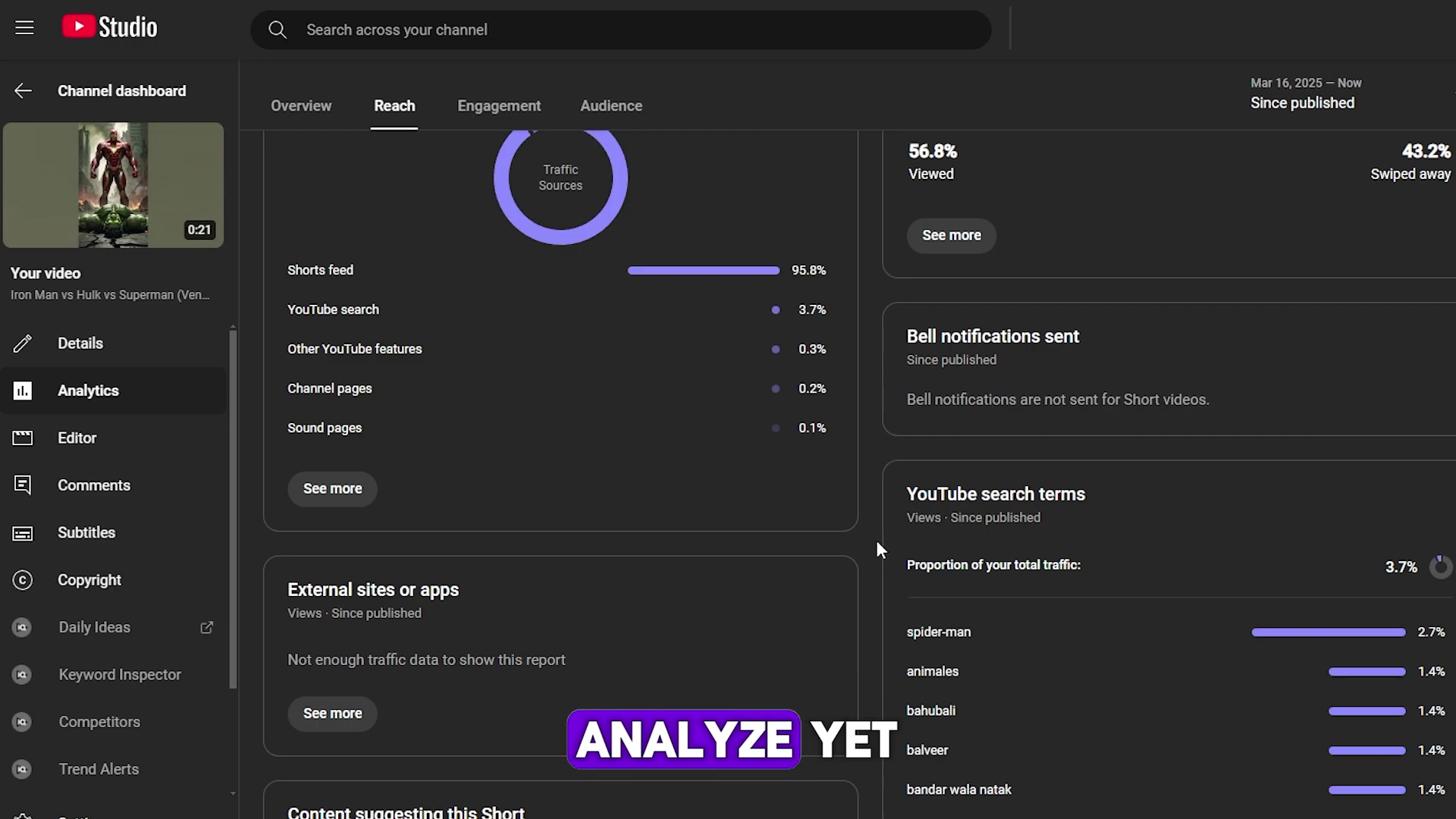
scroll(1043, 493, down, 2)
mouse_move(1039, 374)
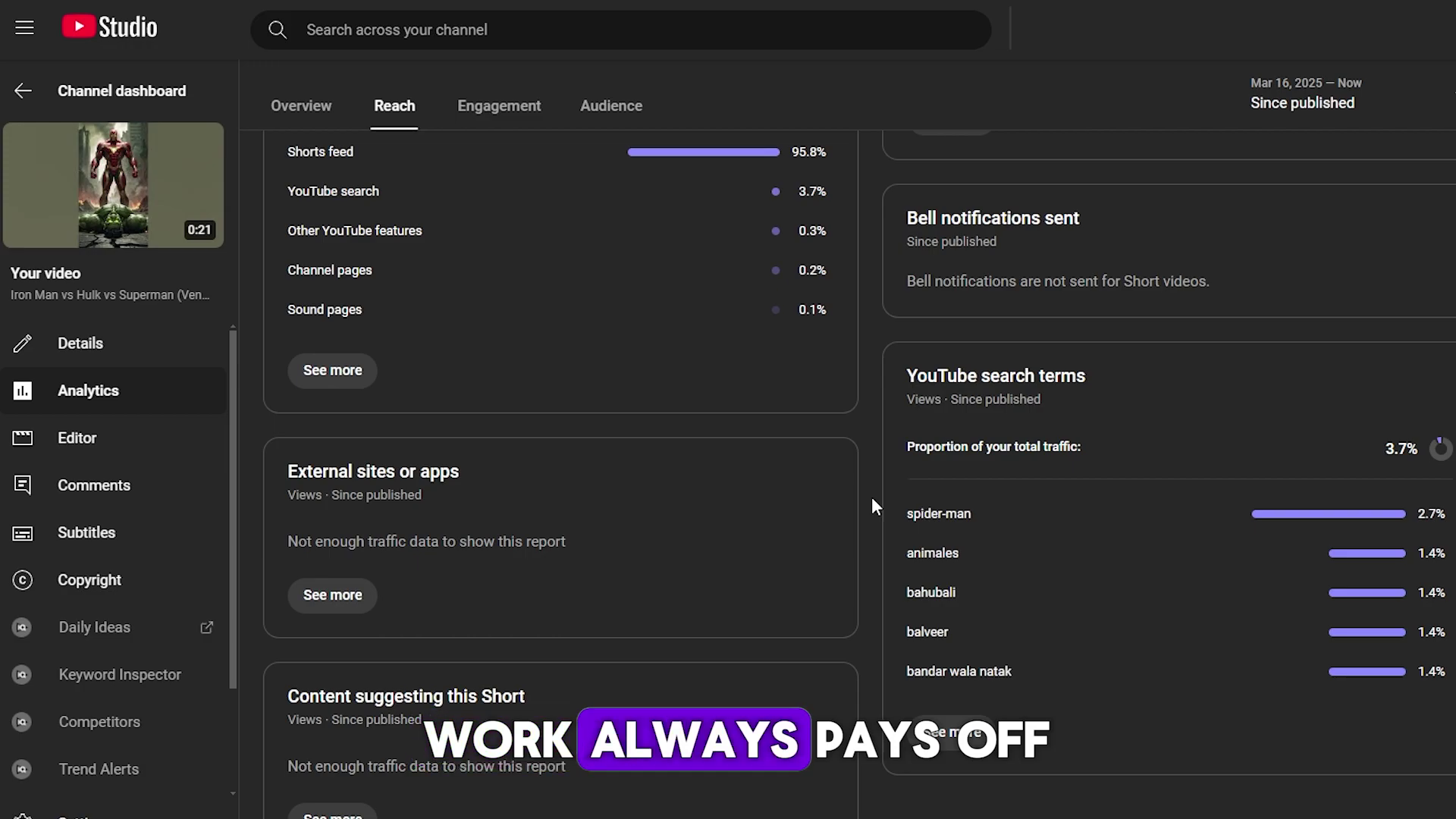
scroll(871, 497, up, 3)
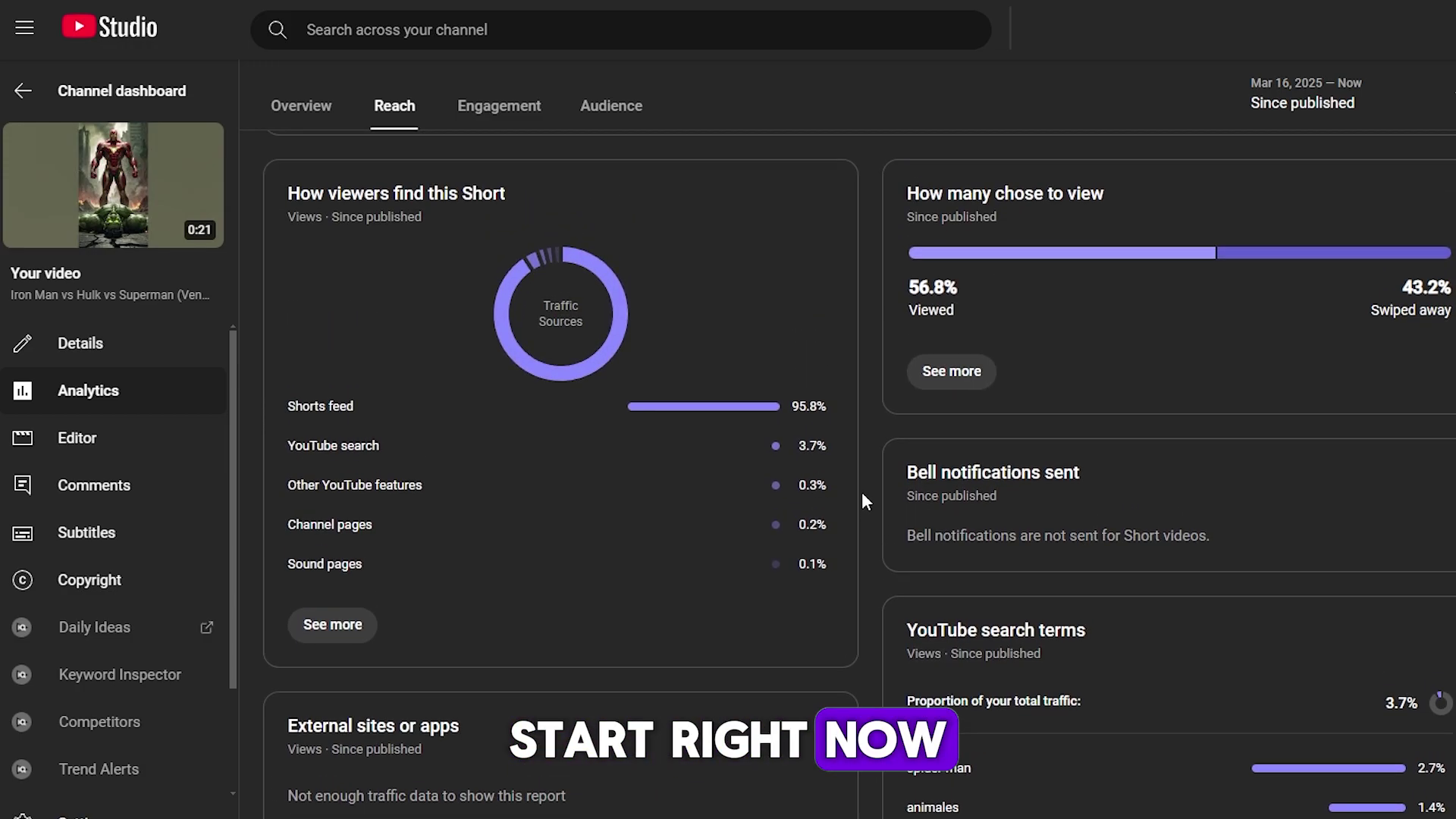
scroll(865, 494, up, 6)
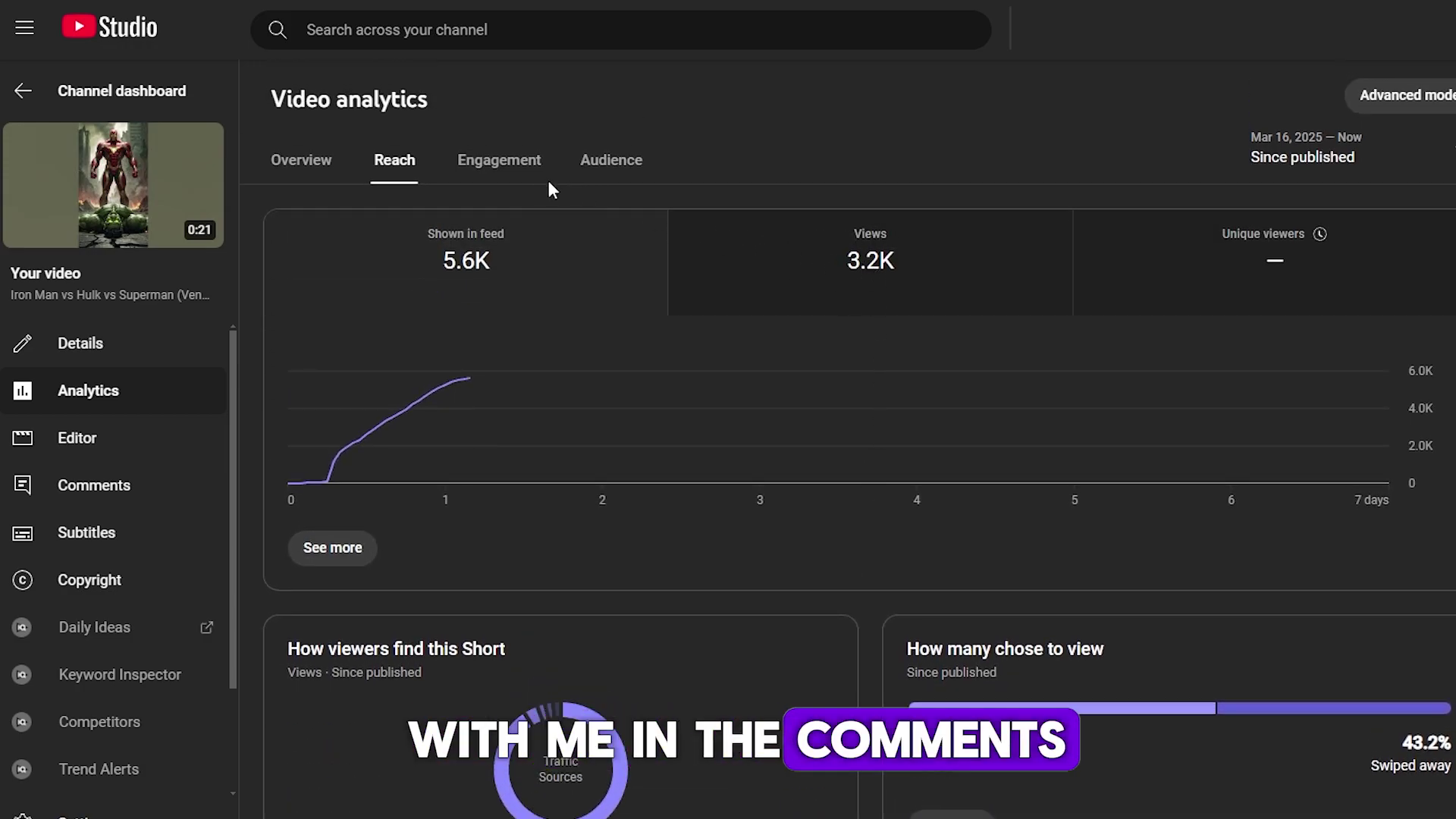
click(508, 176)
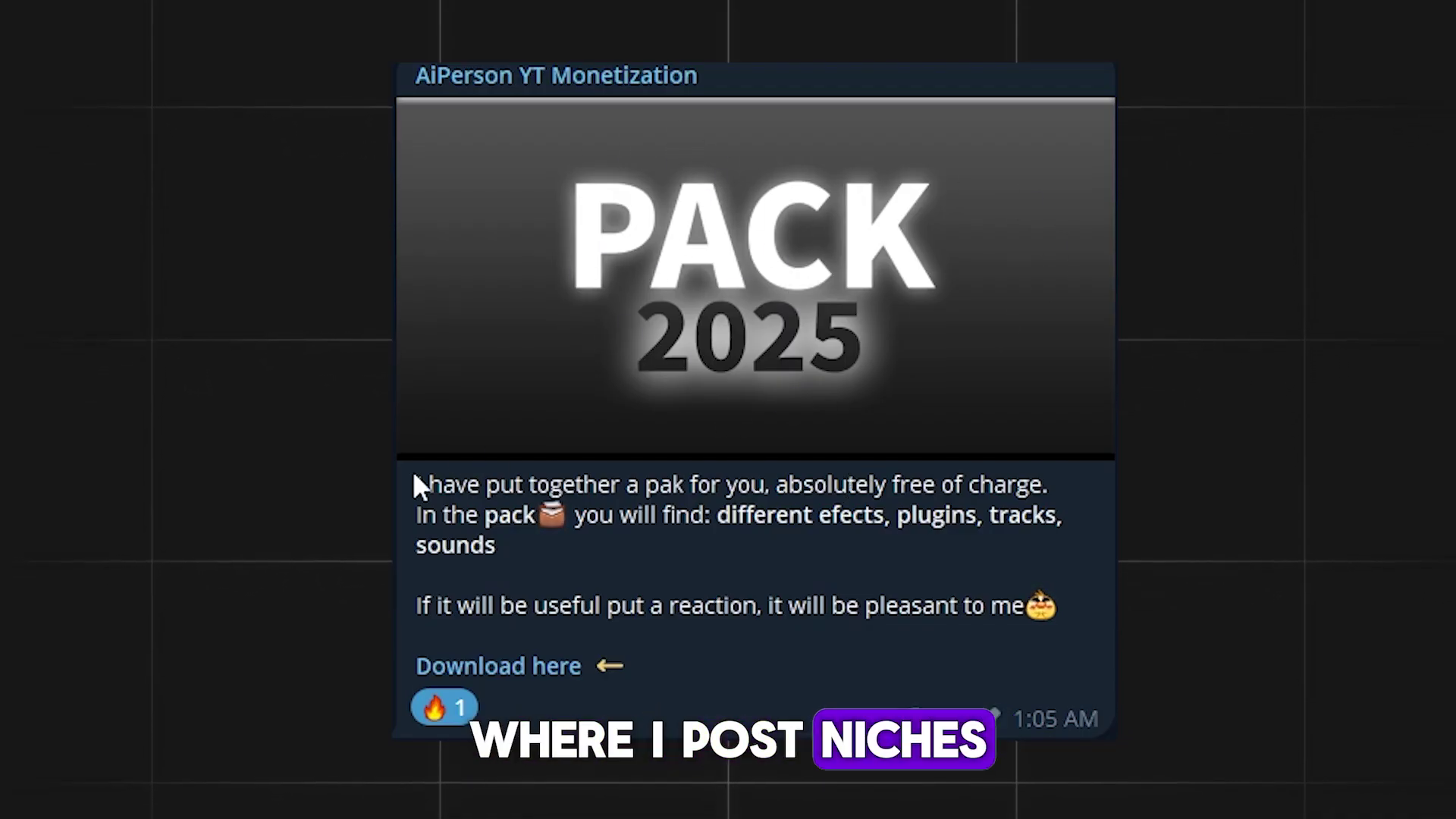
drag(414, 476, 899, 669)
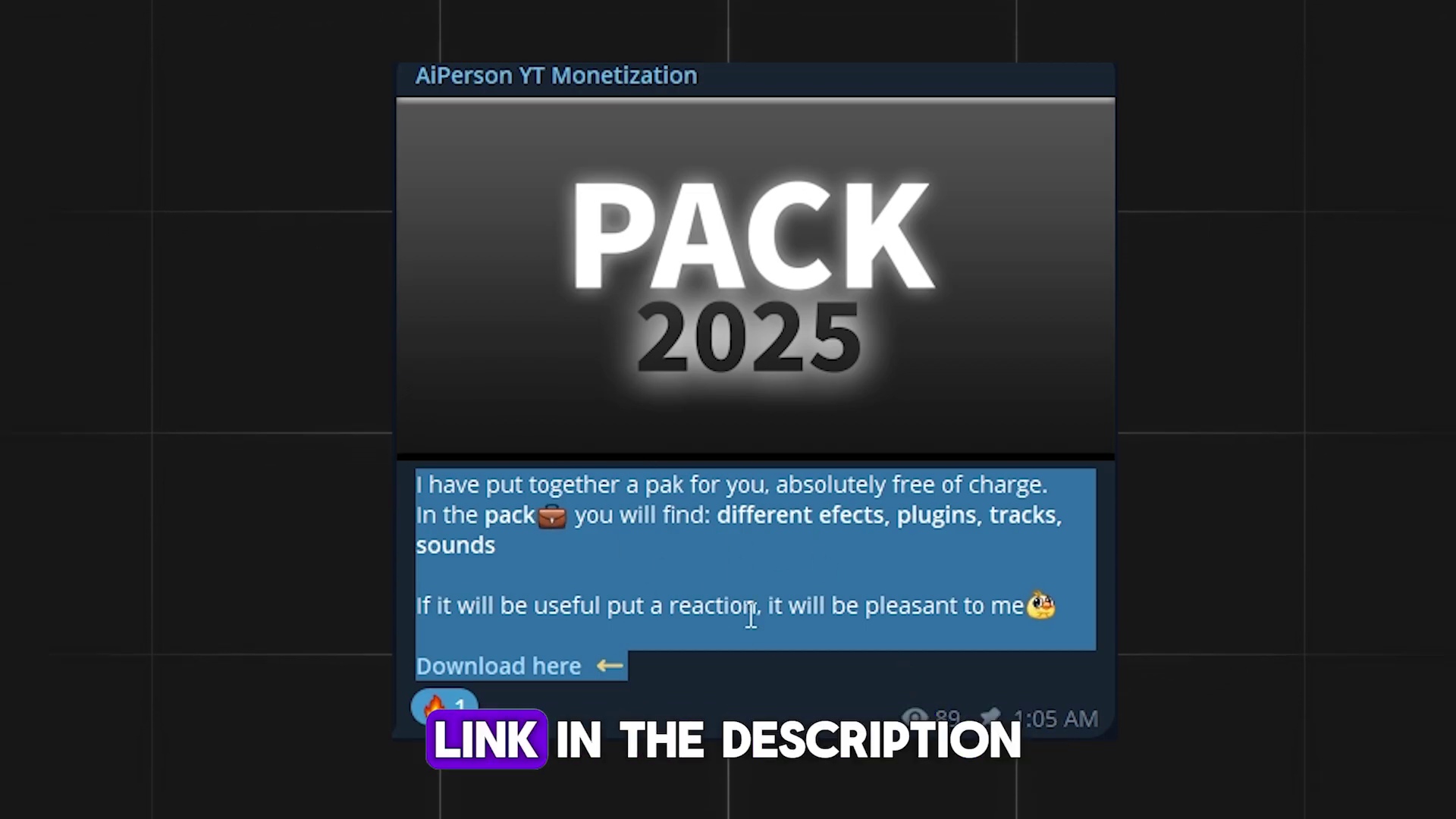
click(605, 554)
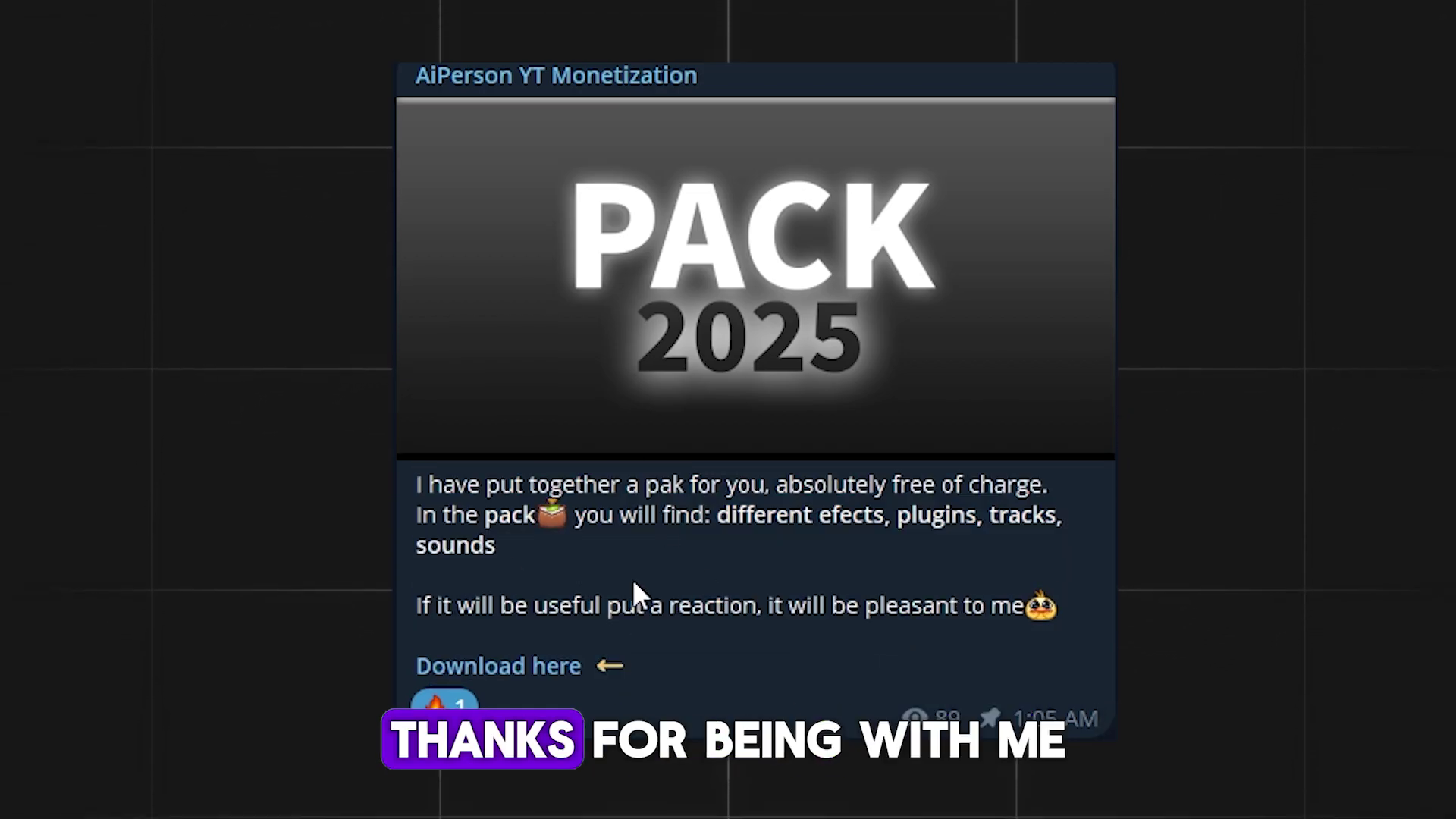